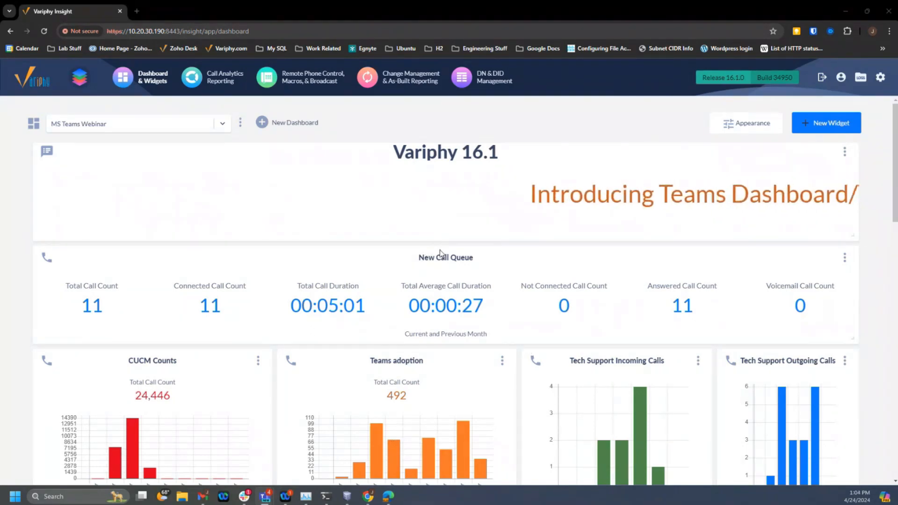
Step: Switch to the Edge window and start a new dashboard named "My dashboard"
{"action": "left_click", "coordinate": [387, 496]}
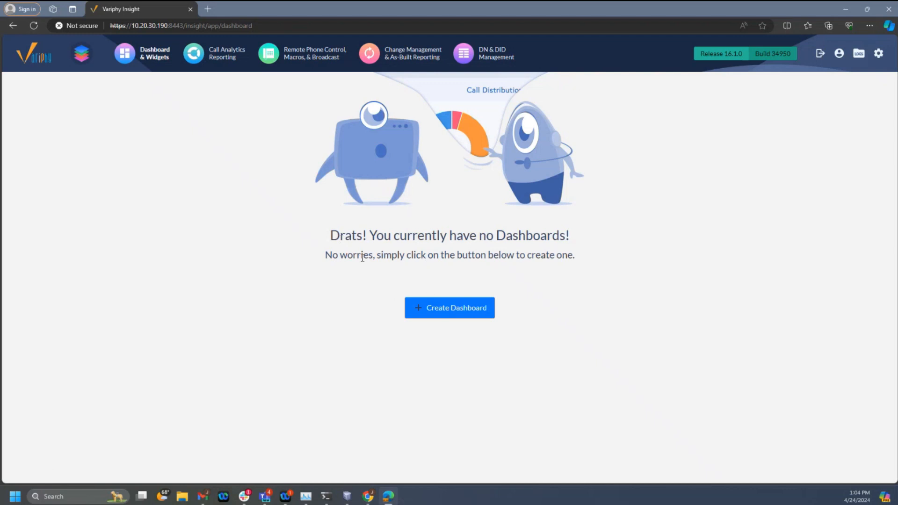
{"action": "left_click", "coordinate": [448, 308]}
{"action": "left_click", "coordinate": [369, 124]}
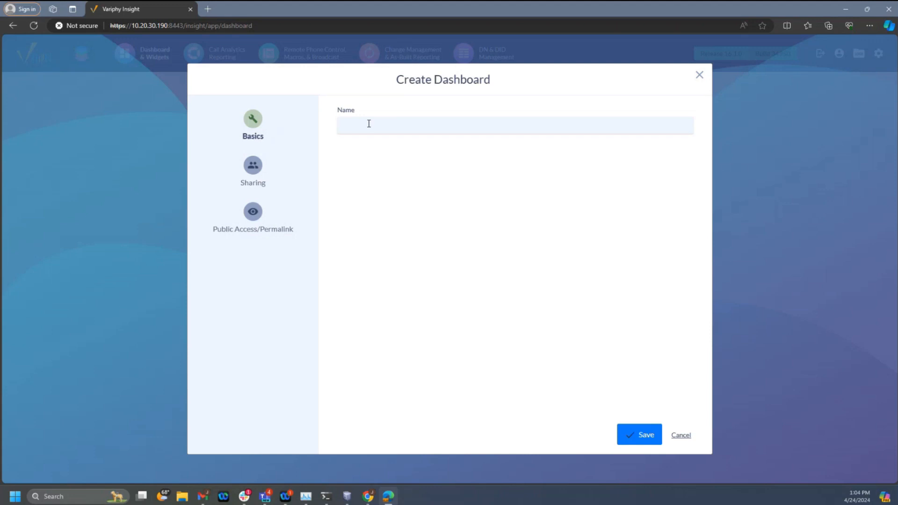
{"action": "type", "text": "My dashboard"}
{"action": "left_click", "coordinate": [633, 437]}
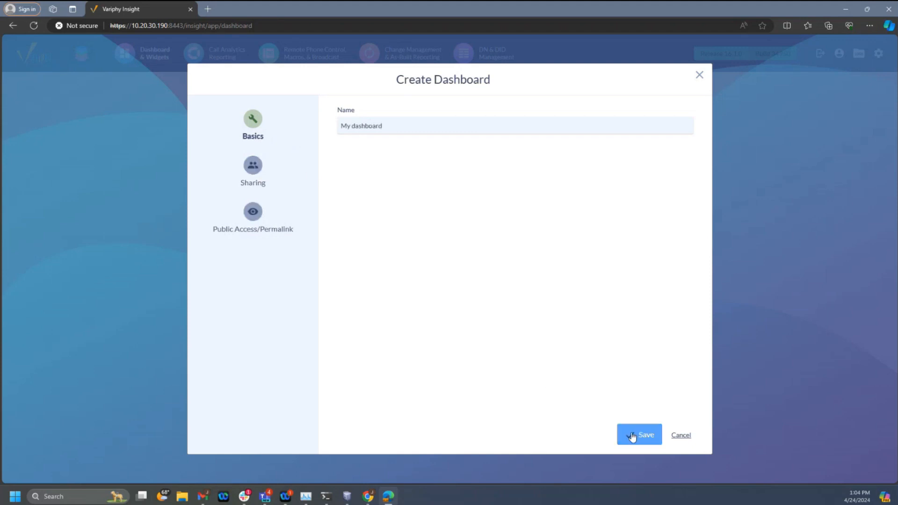
Step: Try sharing the new dashboard with one listed user, removing that user and turning sharing off again
{"action": "left_click", "coordinate": [259, 168]}
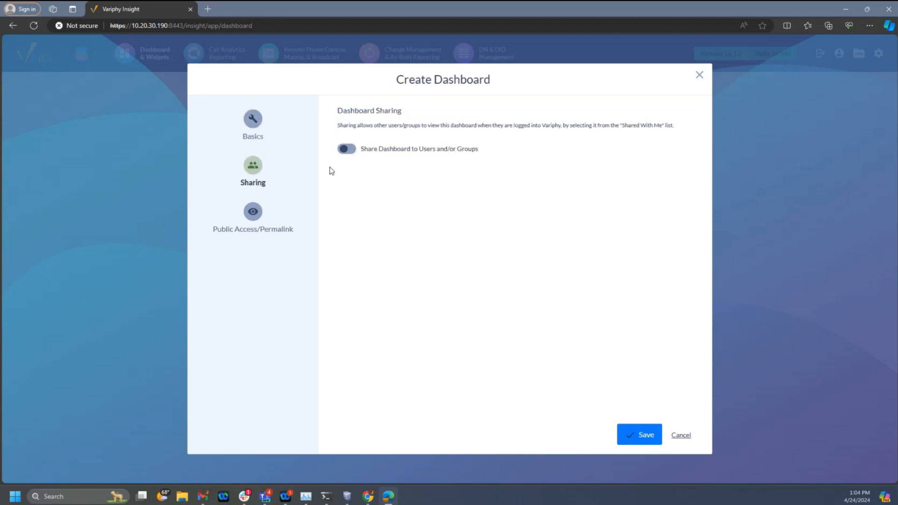
{"action": "left_click", "coordinate": [348, 150]}
{"action": "left_click", "coordinate": [407, 206]}
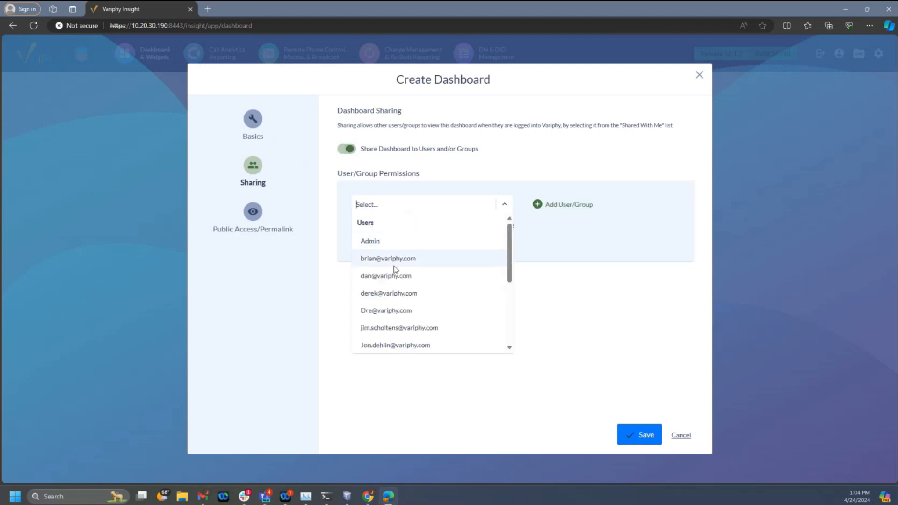
{"action": "scroll", "coordinate": [392, 301], "scroll_direction": "down", "scroll_amount": 3}
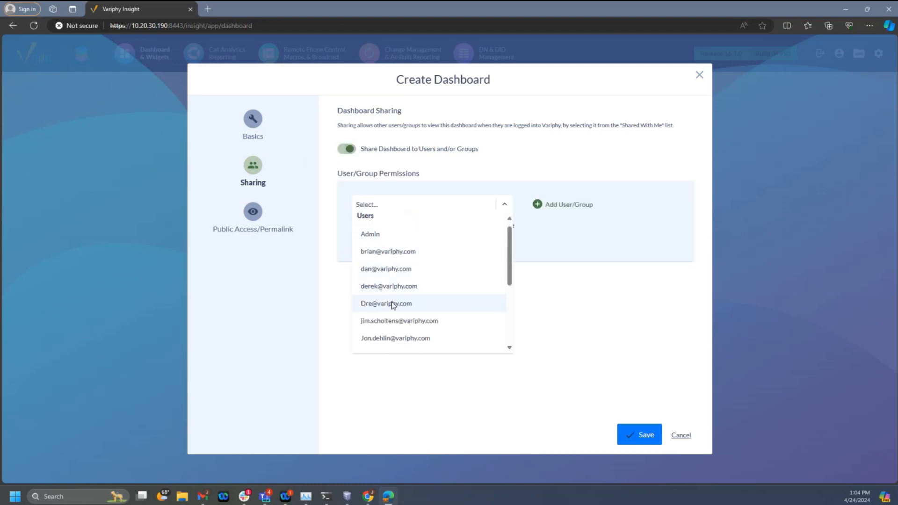
{"action": "scroll", "coordinate": [392, 305], "scroll_direction": "down", "scroll_amount": 2}
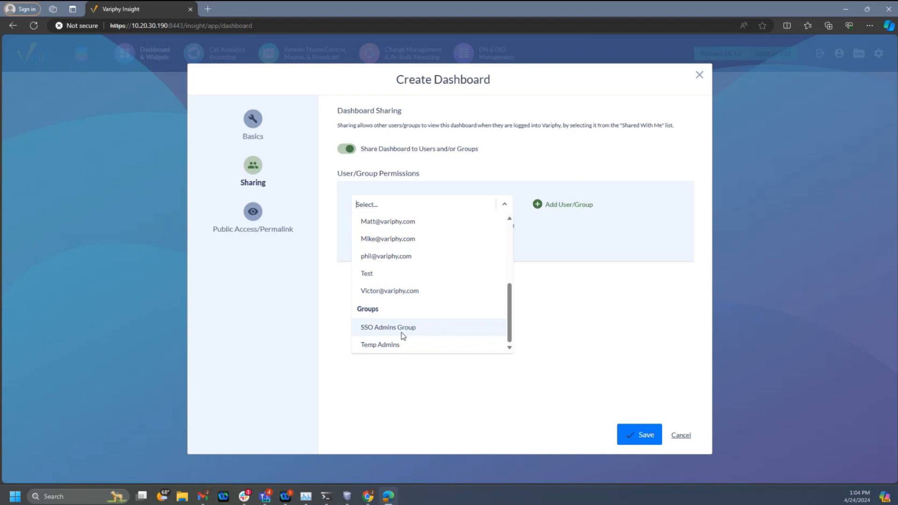
{"action": "left_click", "coordinate": [389, 294]}
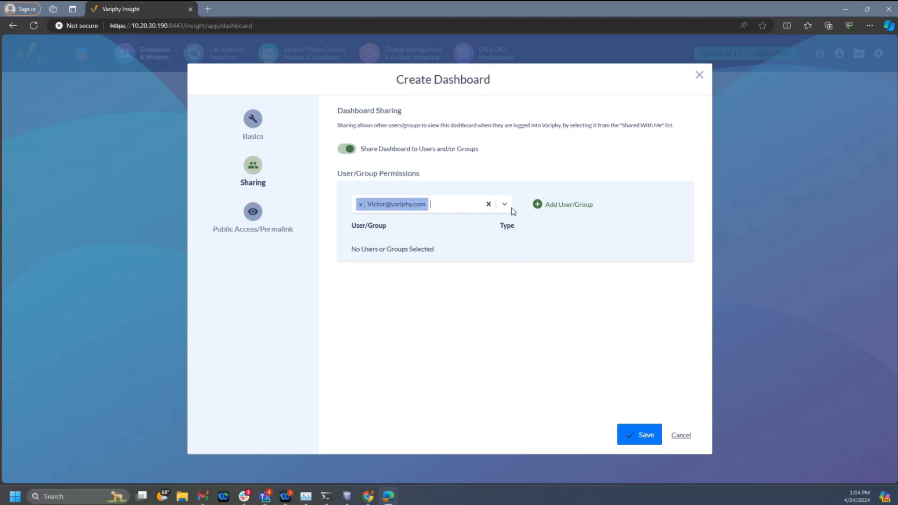
{"action": "left_click", "coordinate": [538, 206]}
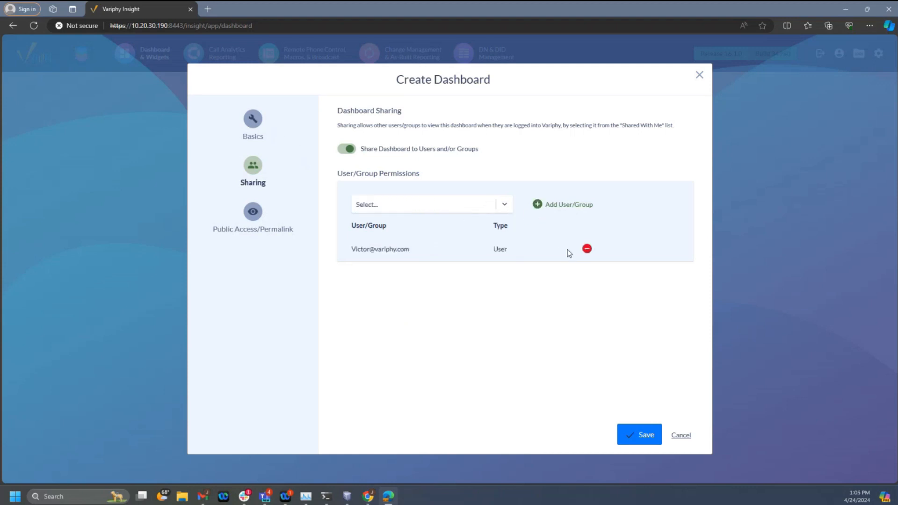
{"action": "left_click", "coordinate": [587, 250]}
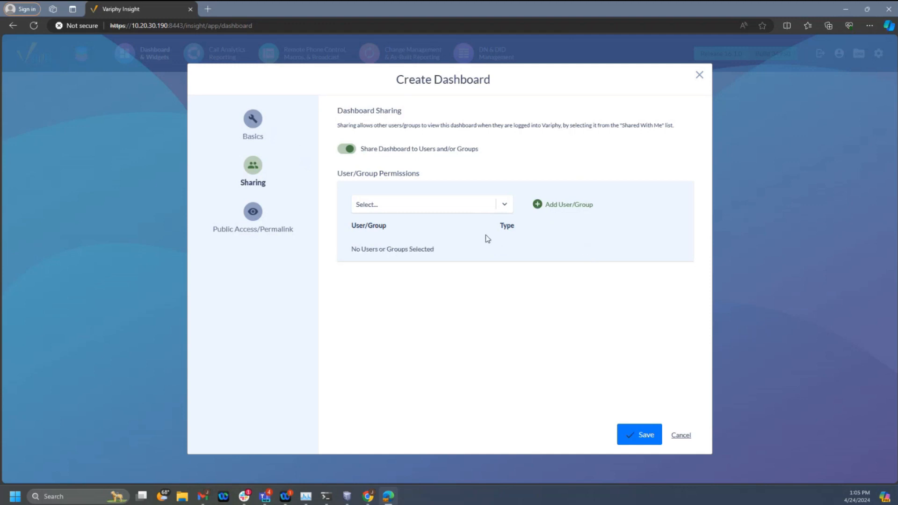
{"action": "left_click", "coordinate": [347, 152]}
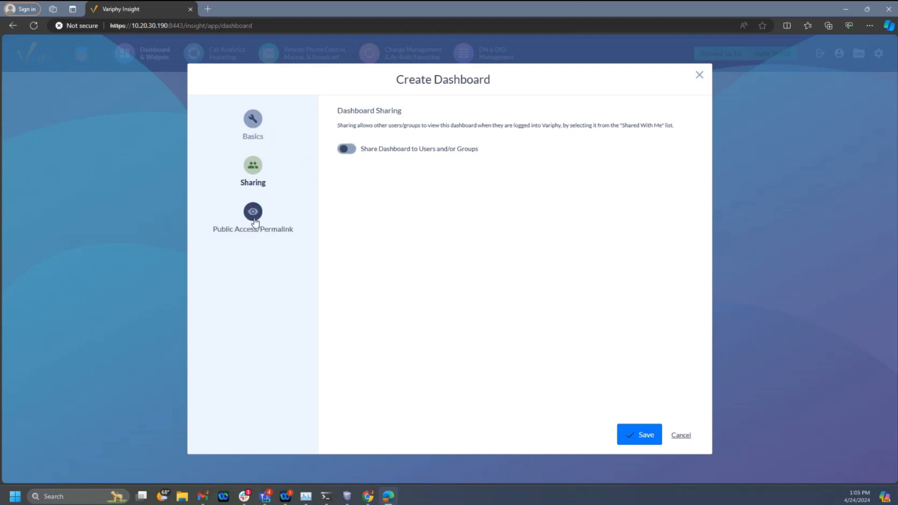
Step: Try the public access option for the new dashboard and cancel the dashboard's creation
{"action": "left_click", "coordinate": [255, 220]}
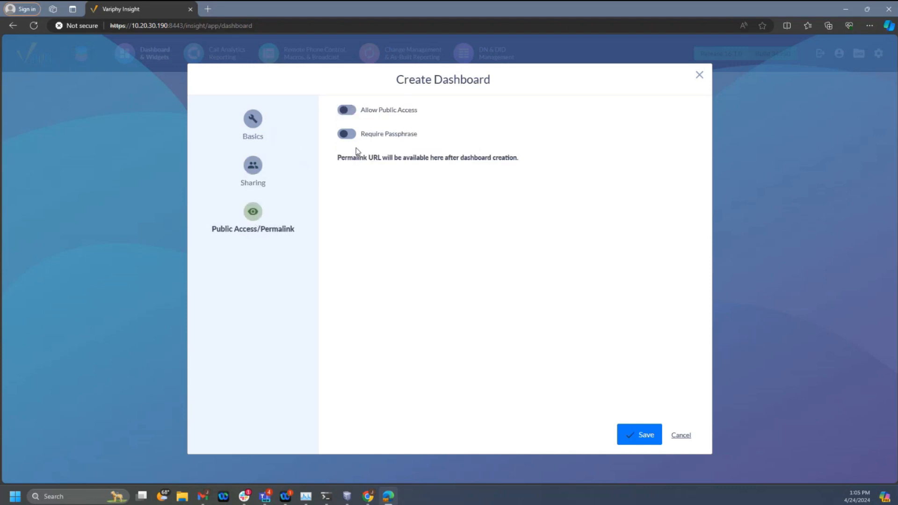
{"action": "left_click", "coordinate": [354, 113]}
{"action": "left_click", "coordinate": [681, 435]}
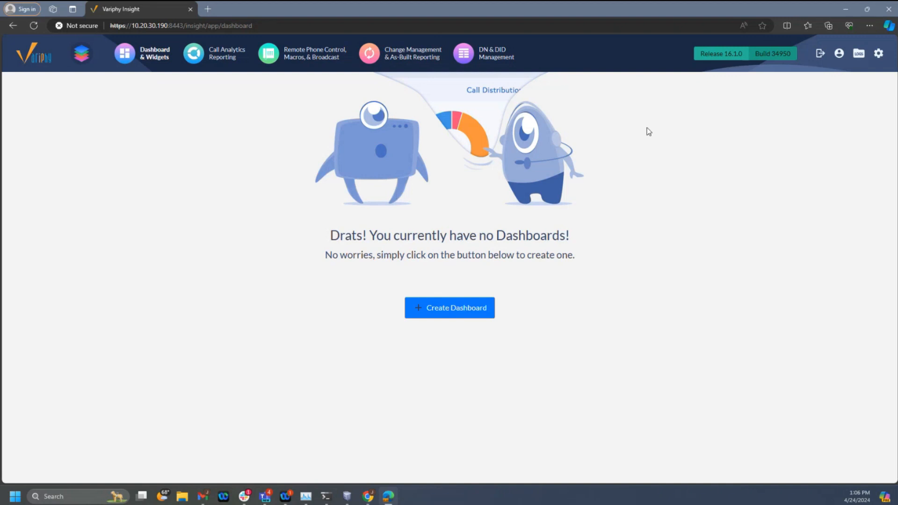
Step: Return to the Chrome window and review the widgets on the MS Teams Webinar dashboard
{"action": "left_click", "coordinate": [845, 12]}
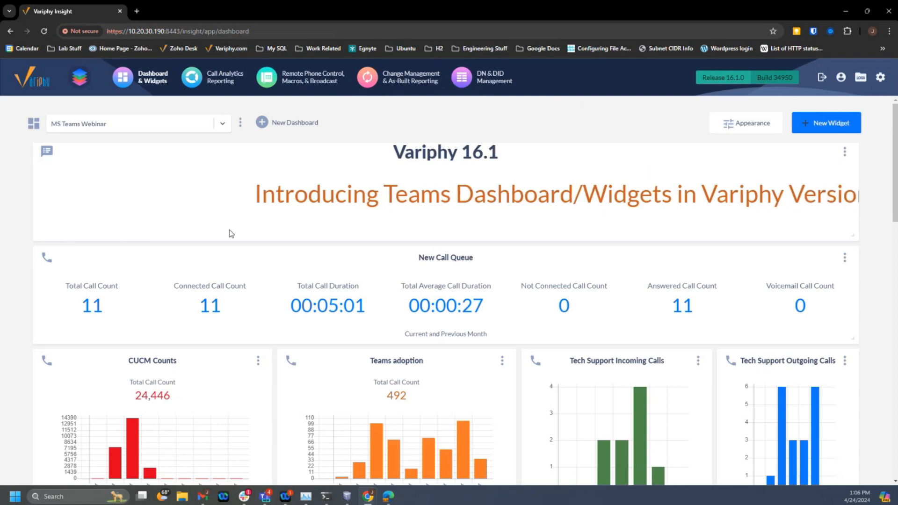
{"action": "scroll", "coordinate": [261, 262], "scroll_direction": "down", "scroll_amount": 3}
{"action": "scroll", "coordinate": [279, 279], "scroll_direction": "down", "scroll_amount": 5}
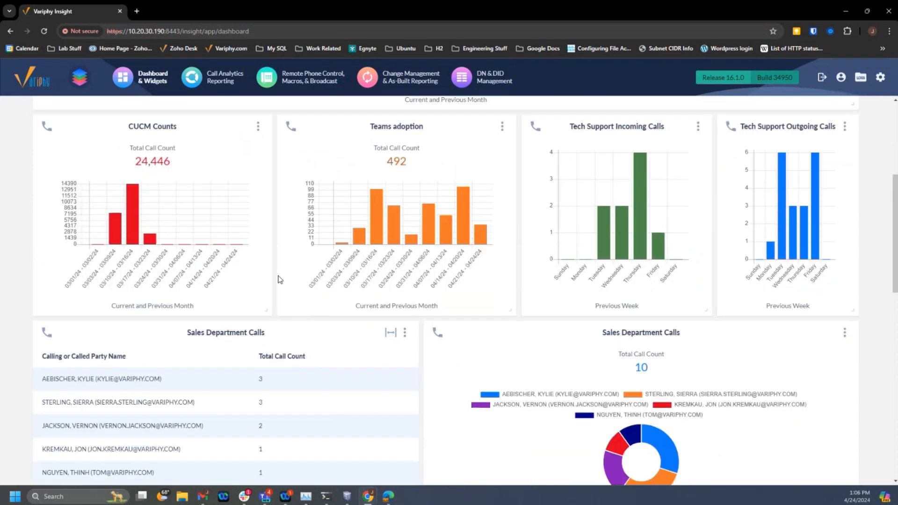
{"action": "scroll", "coordinate": [280, 279], "scroll_direction": "down", "scroll_amount": 5}
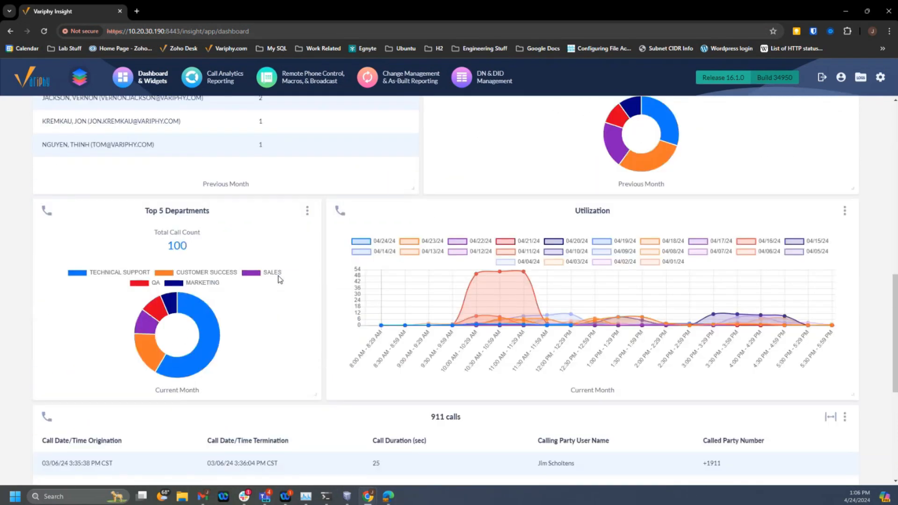
{"action": "scroll", "coordinate": [280, 282], "scroll_direction": "up", "scroll_amount": 2}
{"action": "scroll", "coordinate": [279, 281], "scroll_direction": "down", "scroll_amount": 3}
{"action": "scroll", "coordinate": [280, 282], "scroll_direction": "up", "scroll_amount": 2}
{"action": "scroll", "coordinate": [279, 283], "scroll_direction": "up", "scroll_amount": 12}
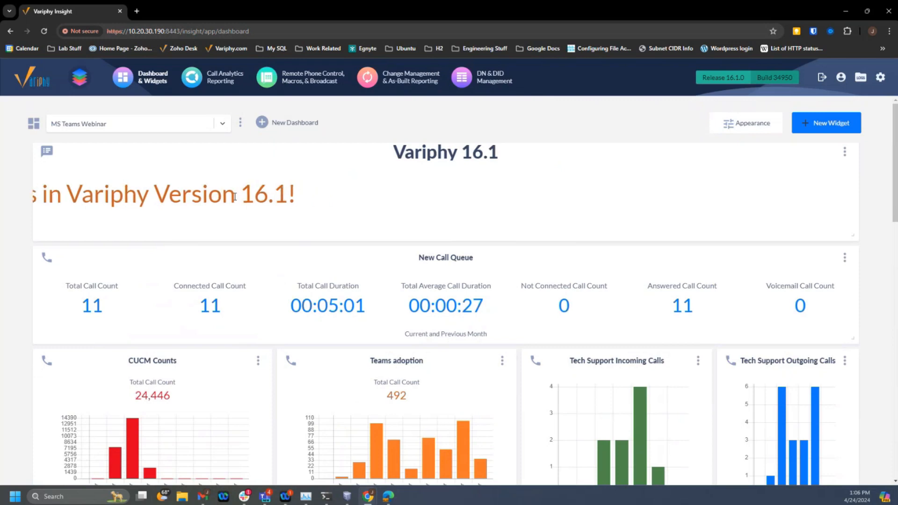
Step: Open the New Teams Dashboard and check which management options it offers
{"action": "left_click", "coordinate": [222, 125]}
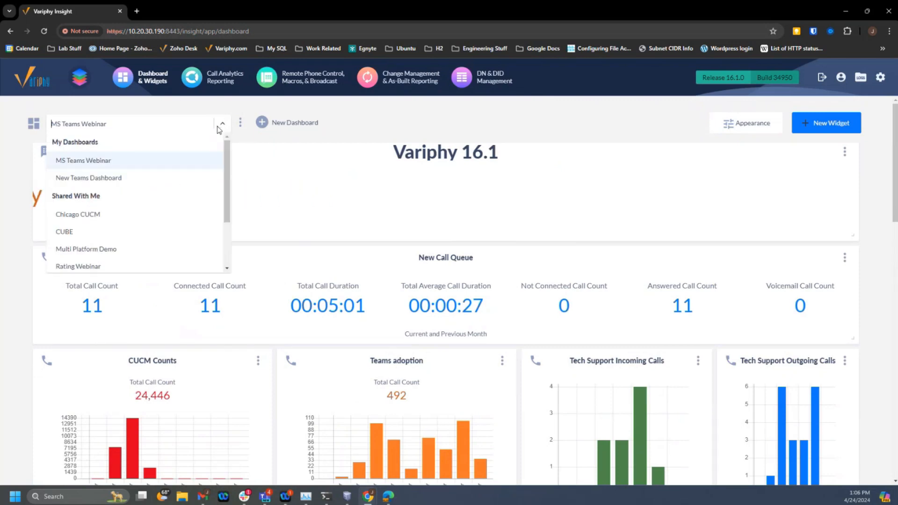
{"action": "left_click", "coordinate": [102, 176]}
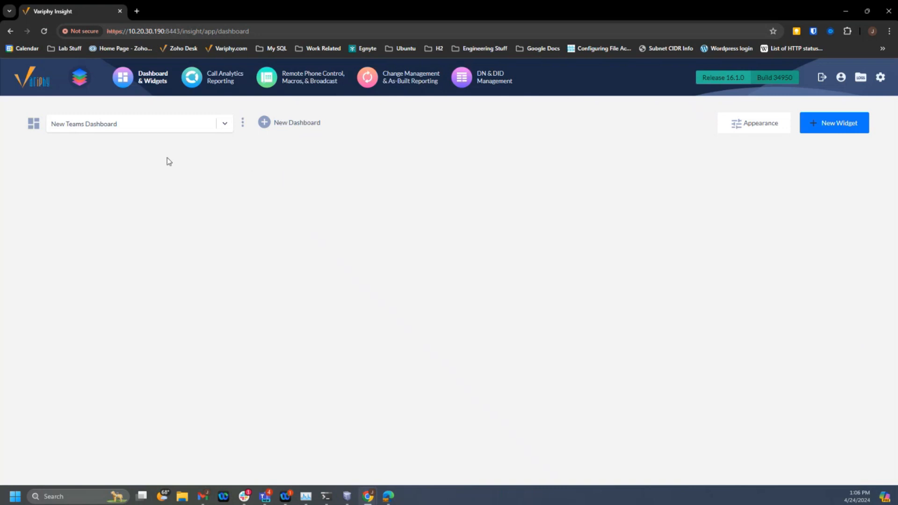
{"action": "left_click", "coordinate": [243, 125]}
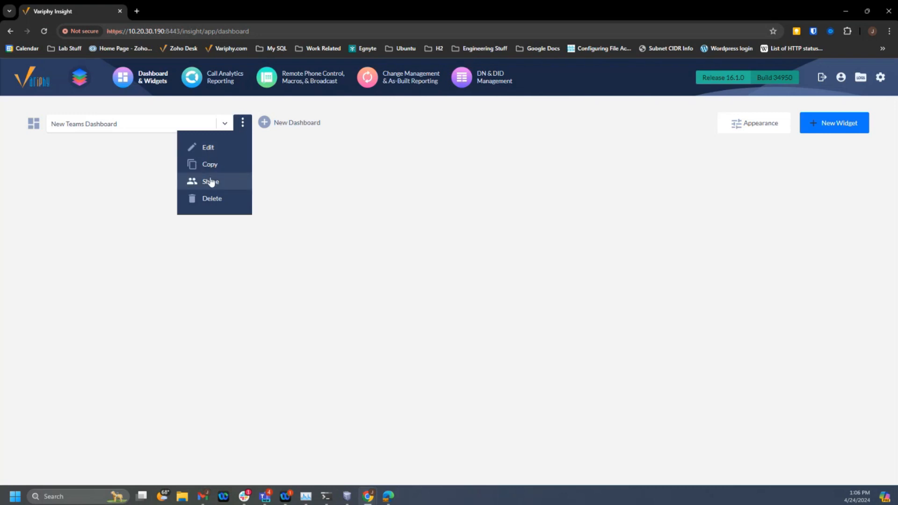
{"action": "left_click", "coordinate": [152, 180]}
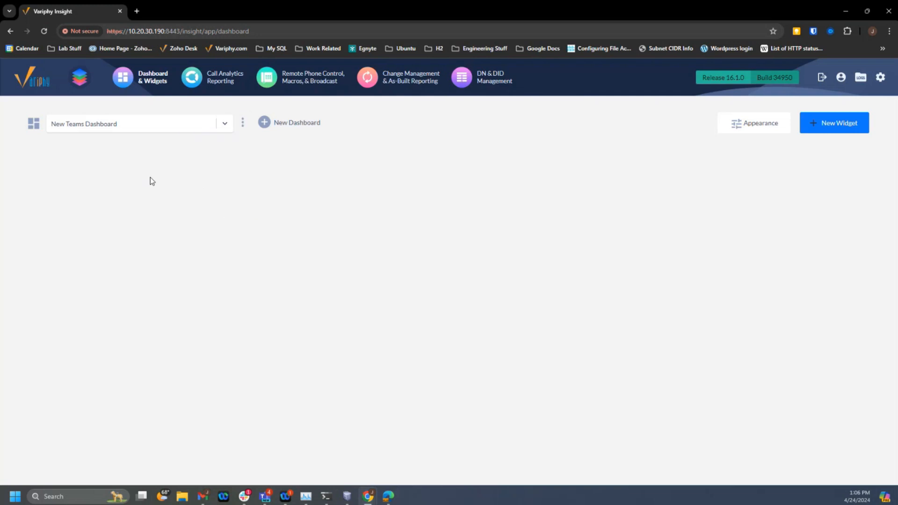
Step: Start a new widget on this dashboard and set its feature to Call Analytics
{"action": "left_click", "coordinate": [846, 123]}
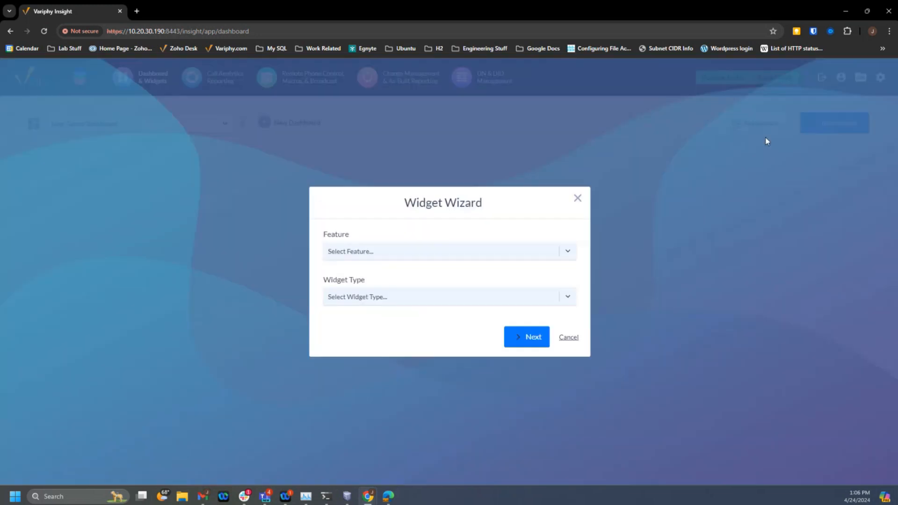
{"action": "left_click", "coordinate": [406, 252]}
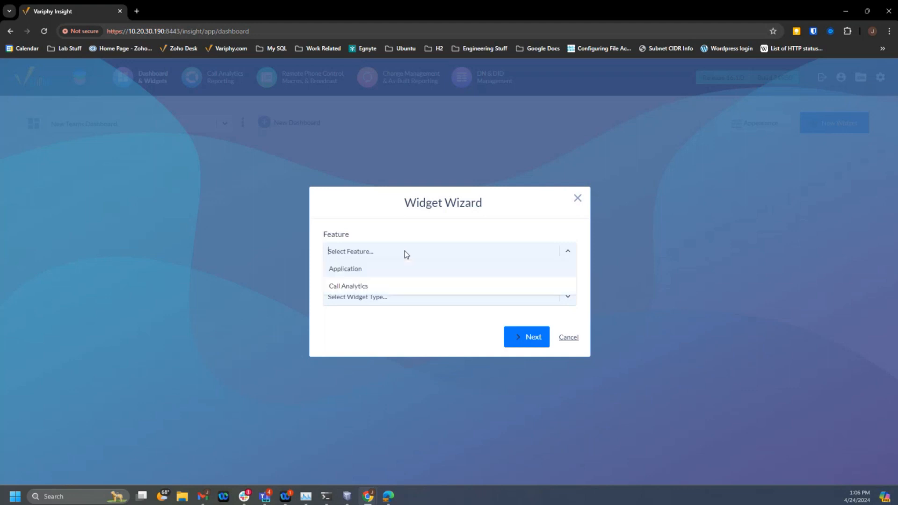
{"action": "left_click", "coordinate": [356, 272]}
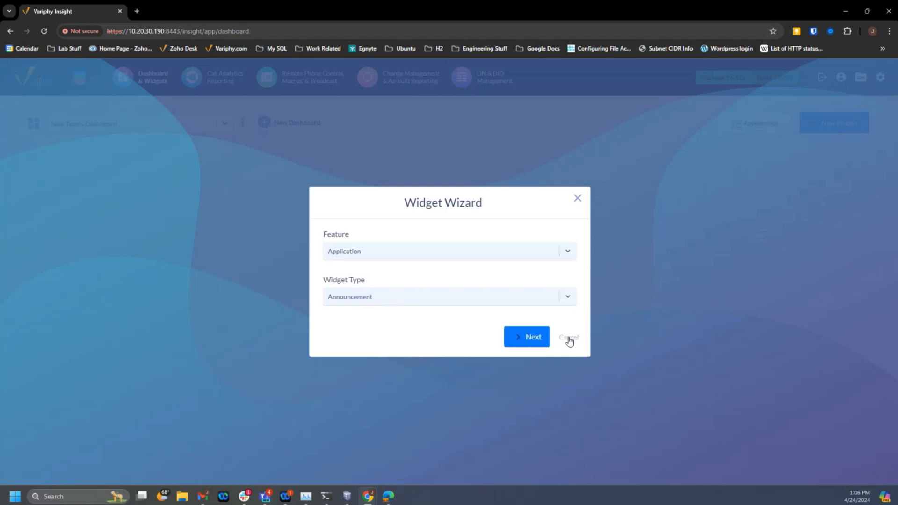
{"action": "left_click", "coordinate": [427, 251]}
{"action": "left_click", "coordinate": [369, 287]}
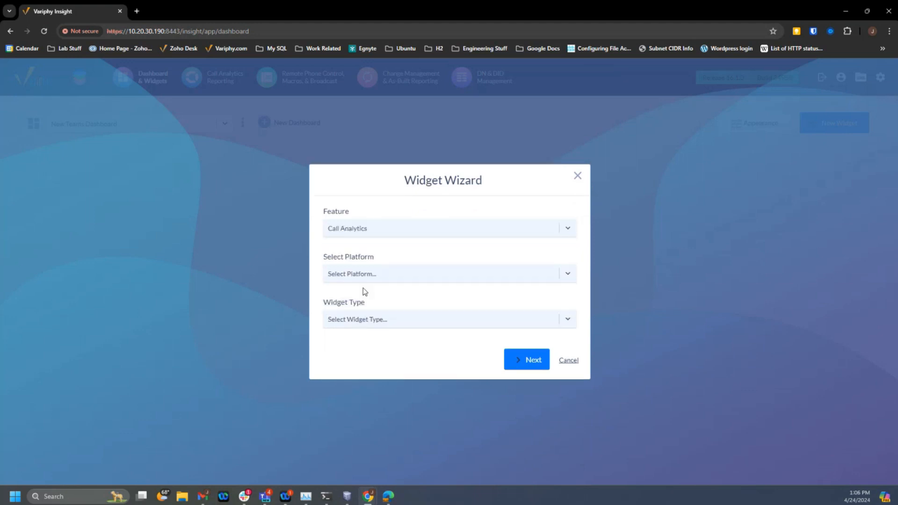
Step: Choose My Teams Tenant as the platform and Call History Details as the widget type, and continue to the widget configuration
{"action": "left_click", "coordinate": [371, 277]}
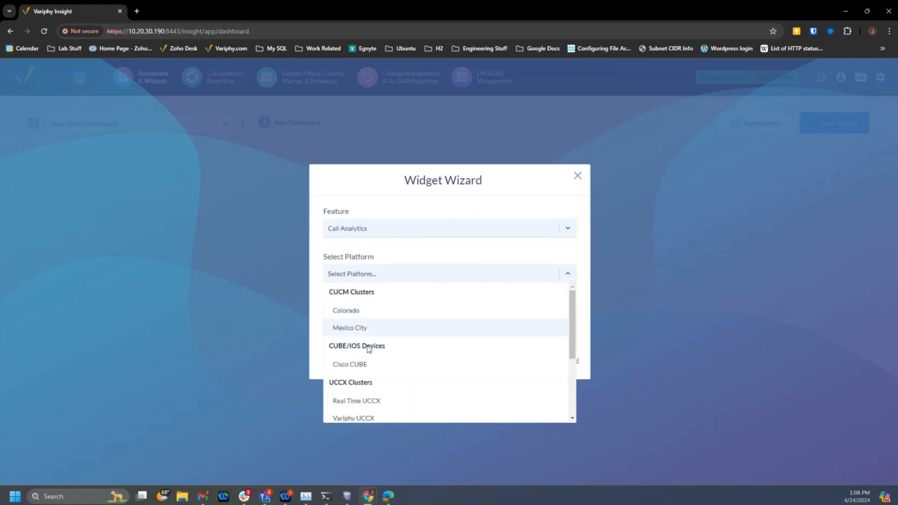
{"action": "scroll", "coordinate": [402, 388], "scroll_direction": "down", "scroll_amount": 3}
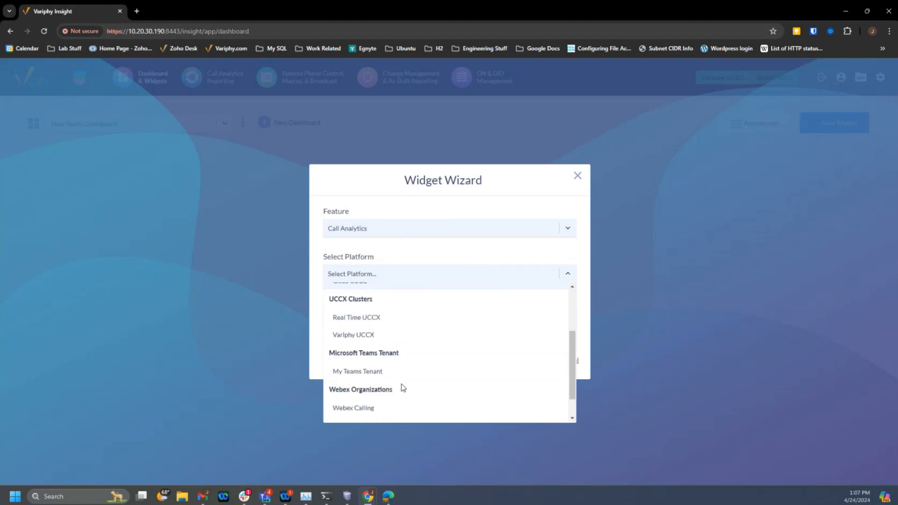
{"action": "left_click", "coordinate": [368, 365]}
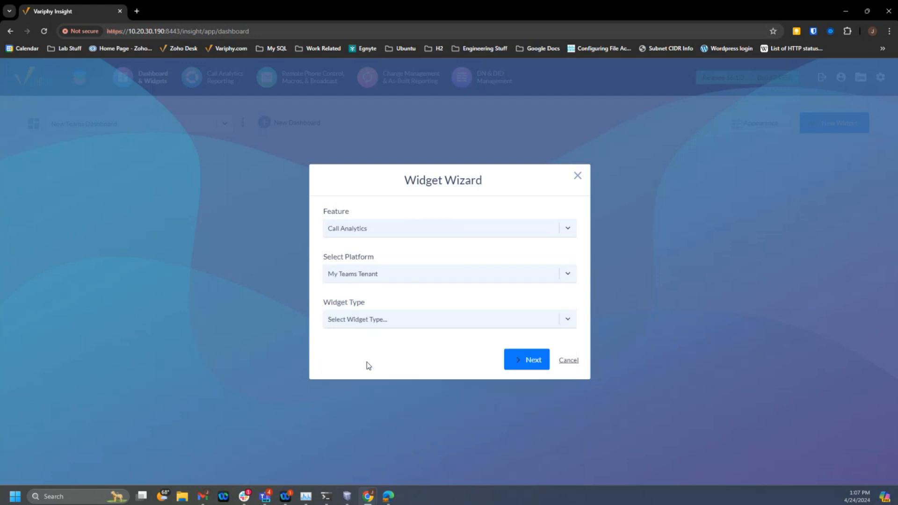
{"action": "left_click", "coordinate": [372, 323]}
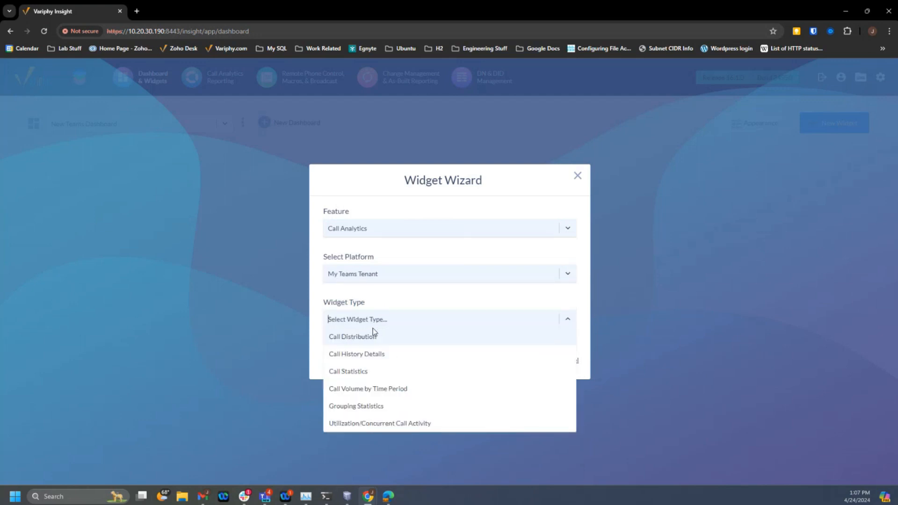
{"action": "left_click", "coordinate": [382, 355]}
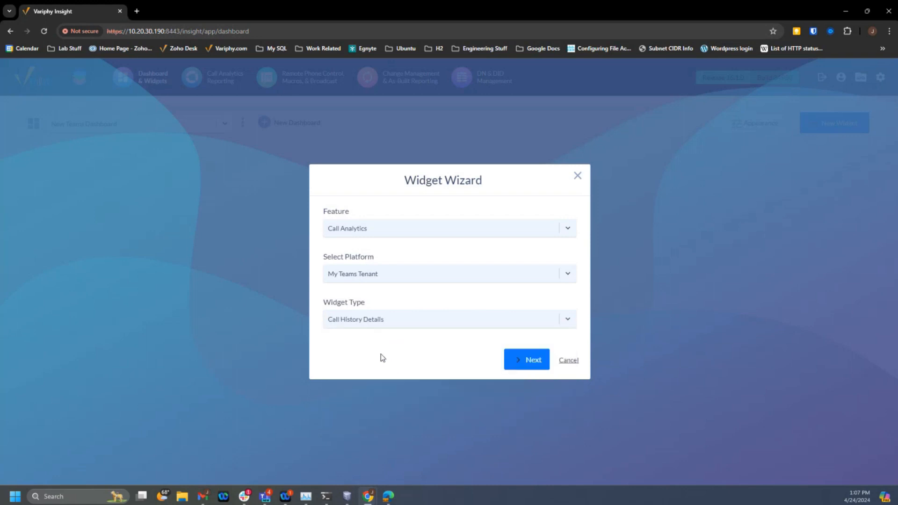
{"action": "left_click", "coordinate": [529, 361]}
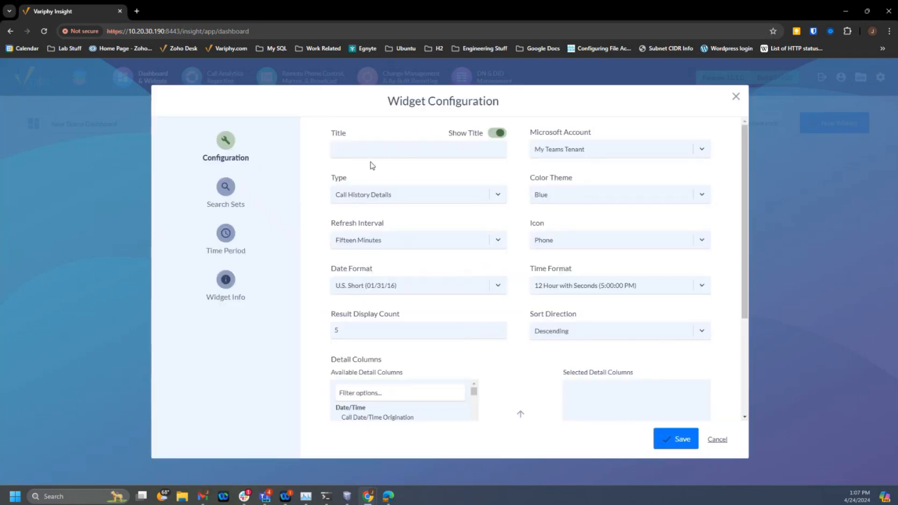
Step: Title the widget with the person's first name in possessive form followed by "calls", and check the available refresh intervals
{"action": "left_click", "coordinate": [367, 145]}
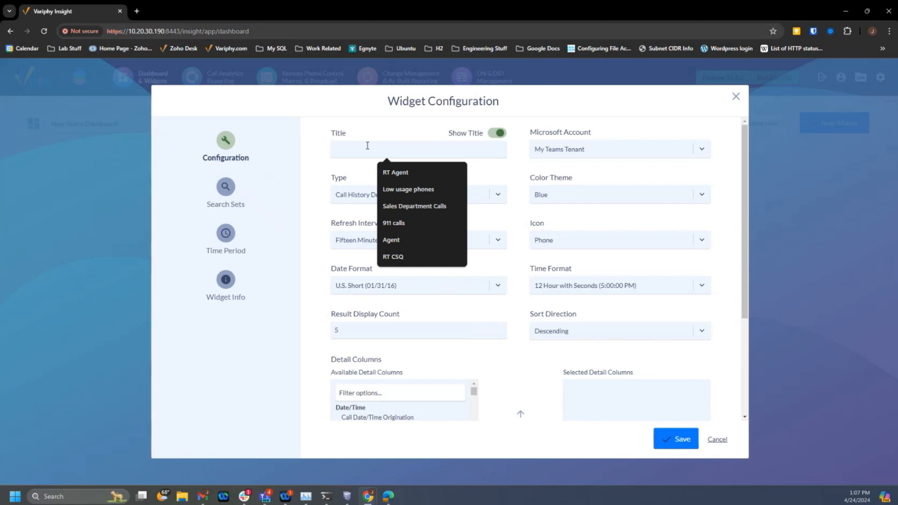
{"action": "type", "text": "Vic's calls"}
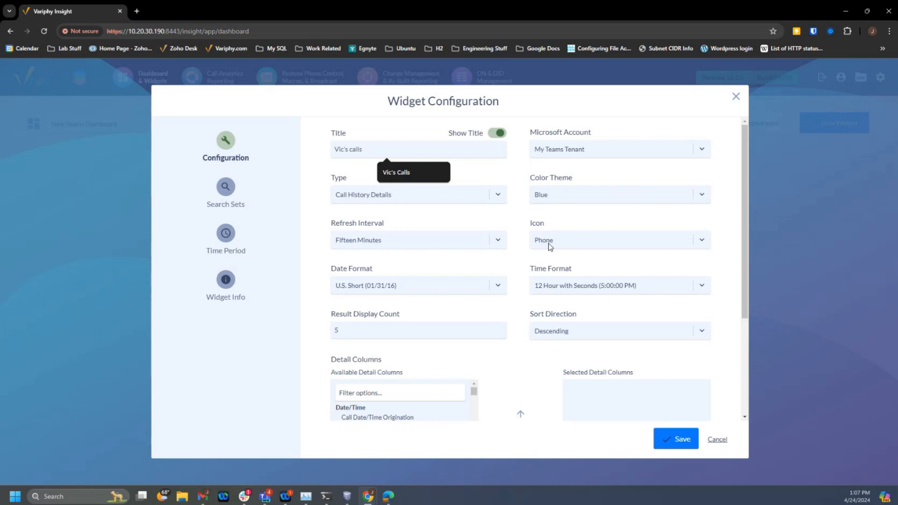
{"action": "left_click", "coordinate": [374, 240]}
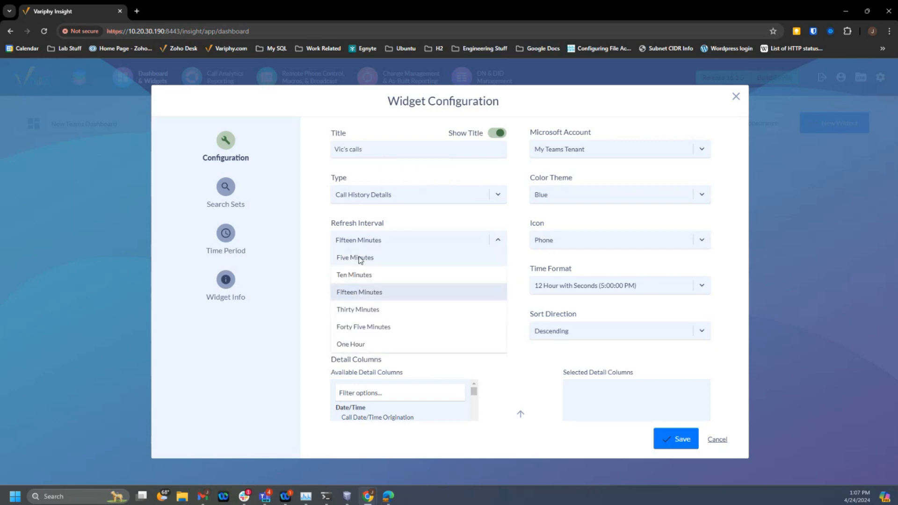
{"action": "left_click", "coordinate": [427, 224]}
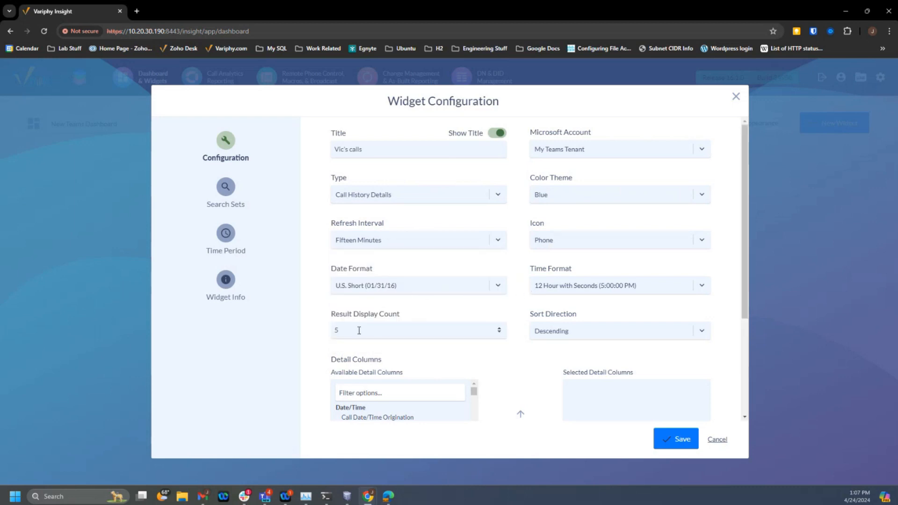
Step: Set the result display count to 15 and check the sort direction options, keeping Descending
{"action": "left_click_drag", "start_coordinate": [349, 332], "coordinate": [323, 336]}
{"action": "scroll", "coordinate": [523, 337], "scroll_direction": "down", "scroll_amount": 1}
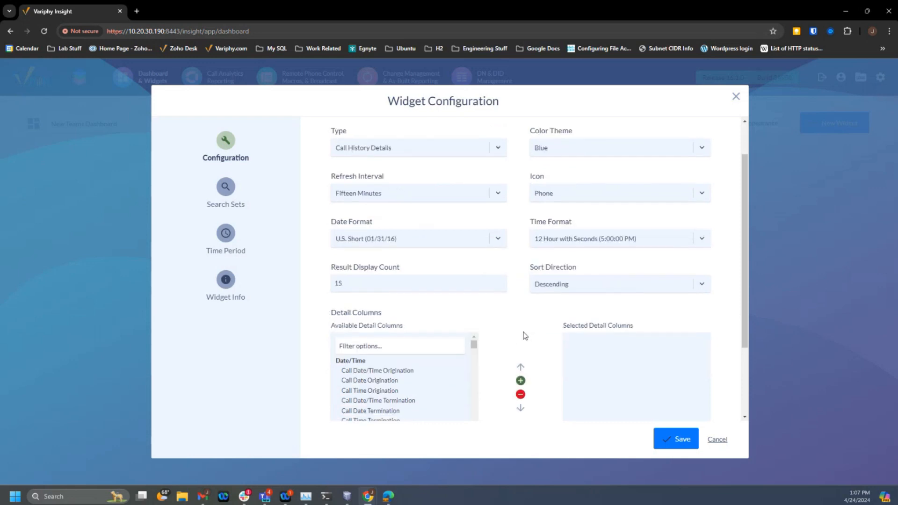
{"action": "left_click", "coordinate": [552, 289]}
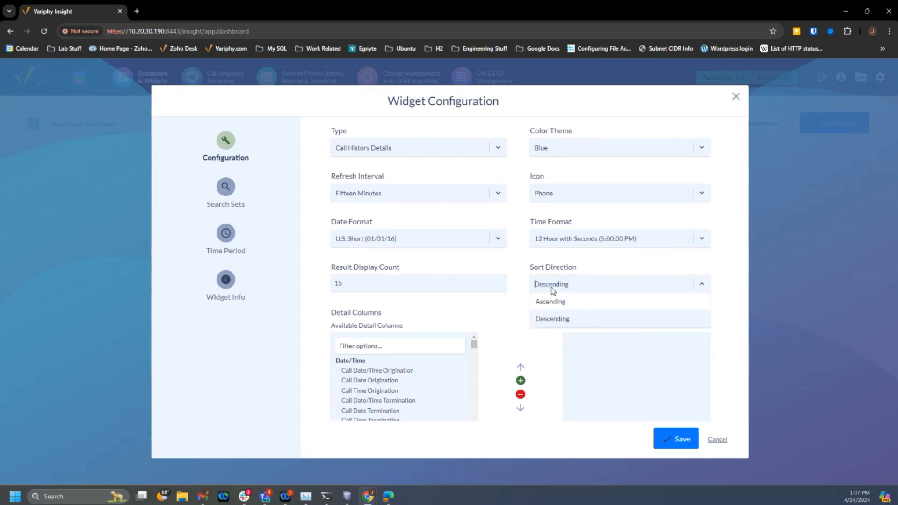
{"action": "left_click", "coordinate": [552, 290]}
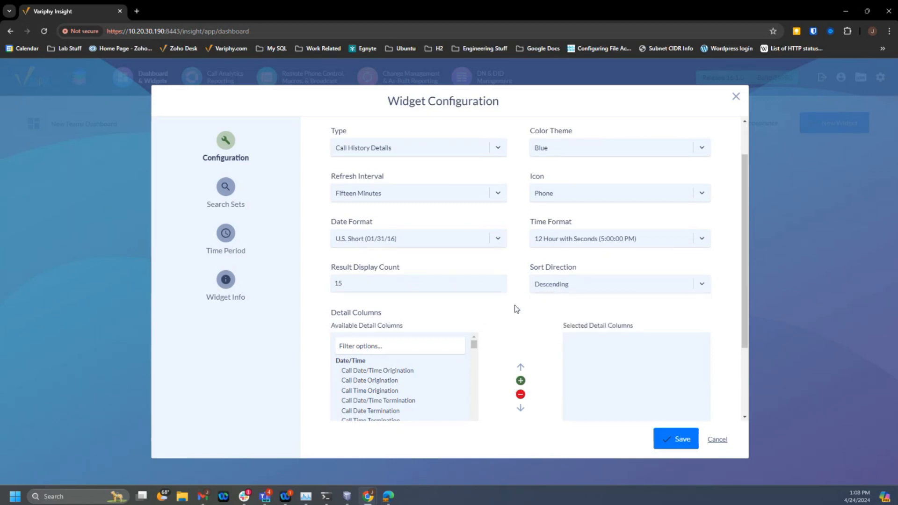
Step: Add Call Date/Time Origination, Call Date/Time Termination and Call Duration (sec) to the selected detail columns, and clear the column filter
{"action": "scroll", "coordinate": [490, 322], "scroll_direction": "down", "scroll_amount": 2}
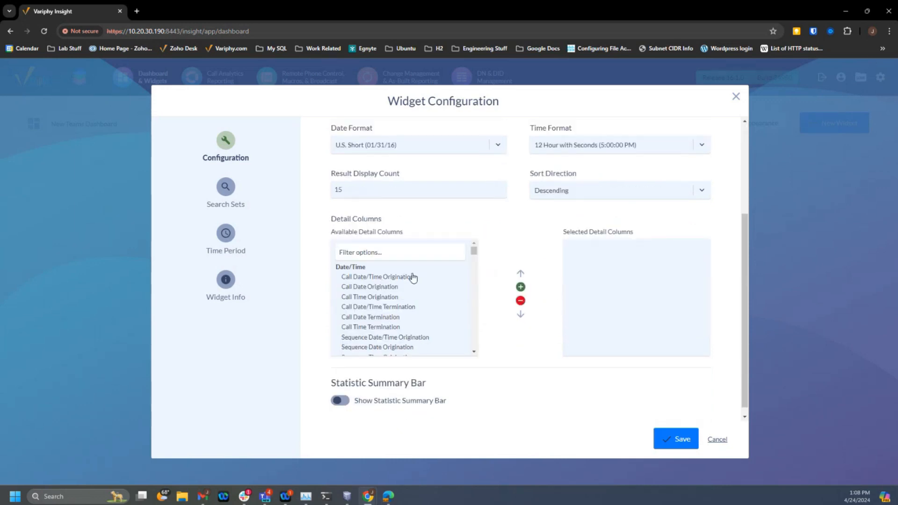
{"action": "double_click", "coordinate": [376, 279]}
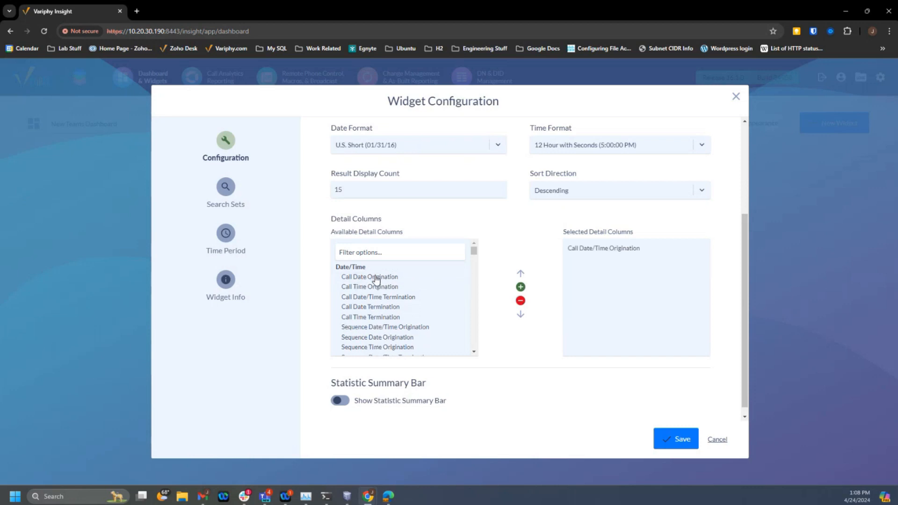
{"action": "double_click", "coordinate": [403, 298]}
{"action": "left_click", "coordinate": [400, 252]}
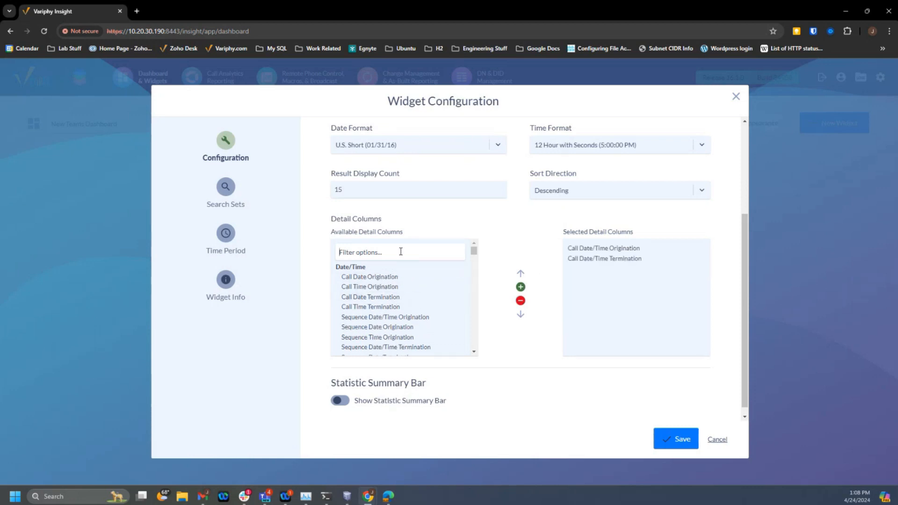
{"action": "type", "text": "durat"}
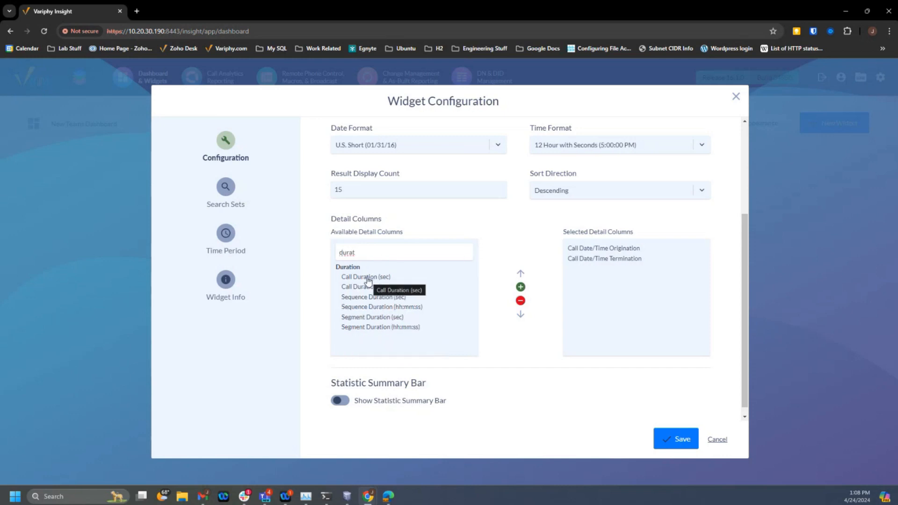
{"action": "double_click", "coordinate": [363, 278]}
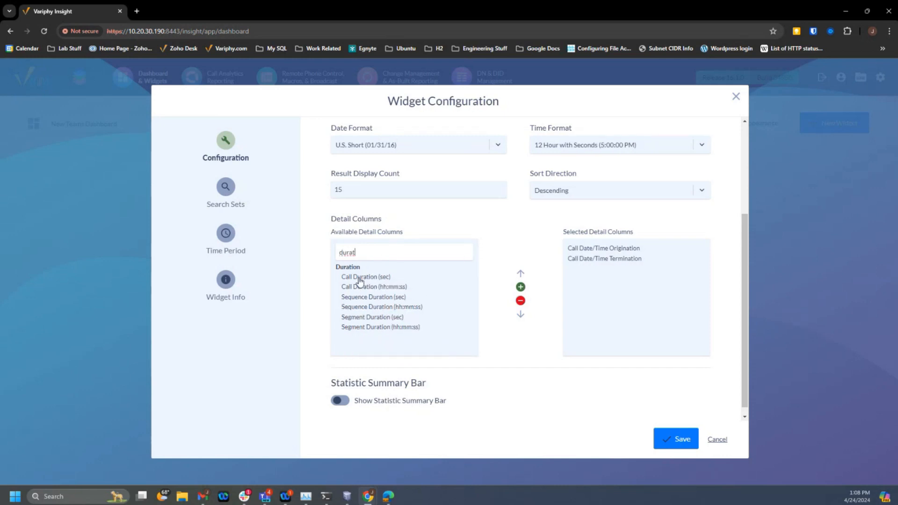
{"action": "left_click_drag", "start_coordinate": [368, 257], "coordinate": [314, 249]}
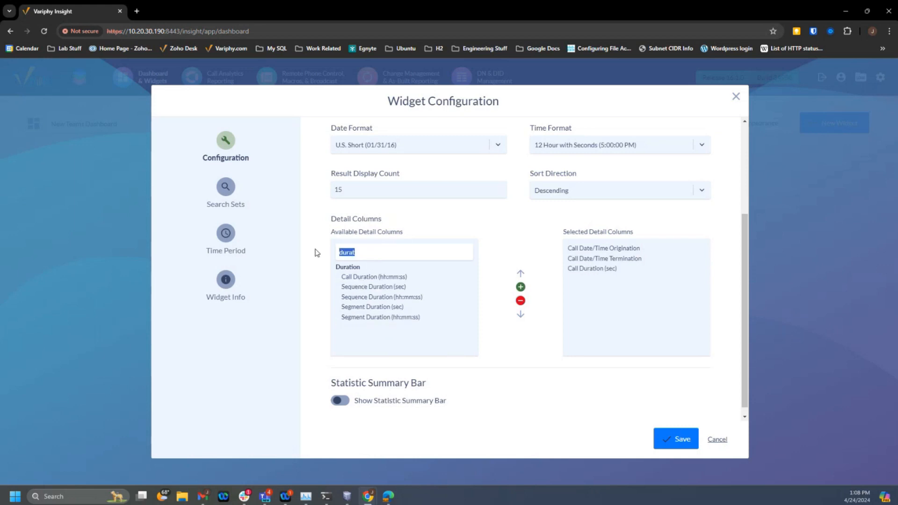
{"action": "key", "text": "BackSpace"}
Step: Add Calling Party Number, Calling Party User Name and Calling Party User Department to the selected detail columns
{"action": "scroll", "coordinate": [402, 315], "scroll_direction": "down", "scroll_amount": 5}
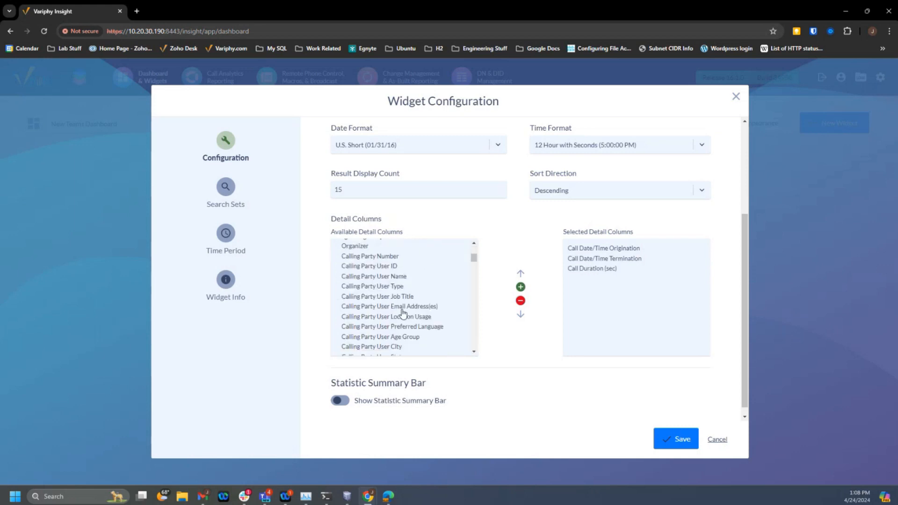
{"action": "double_click", "coordinate": [378, 257]}
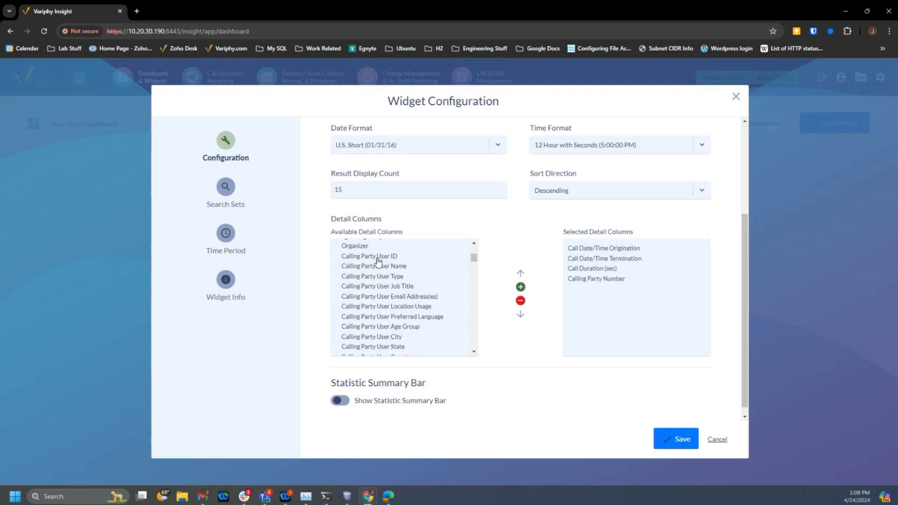
{"action": "double_click", "coordinate": [380, 266]}
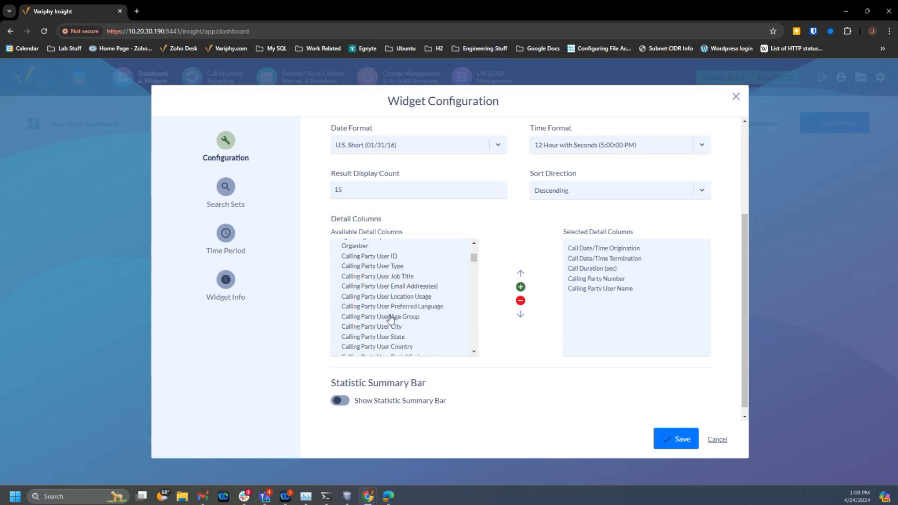
{"action": "scroll", "coordinate": [391, 318], "scroll_direction": "down", "scroll_amount": 1}
{"action": "scroll", "coordinate": [393, 312], "scroll_direction": "down", "scroll_amount": 1}
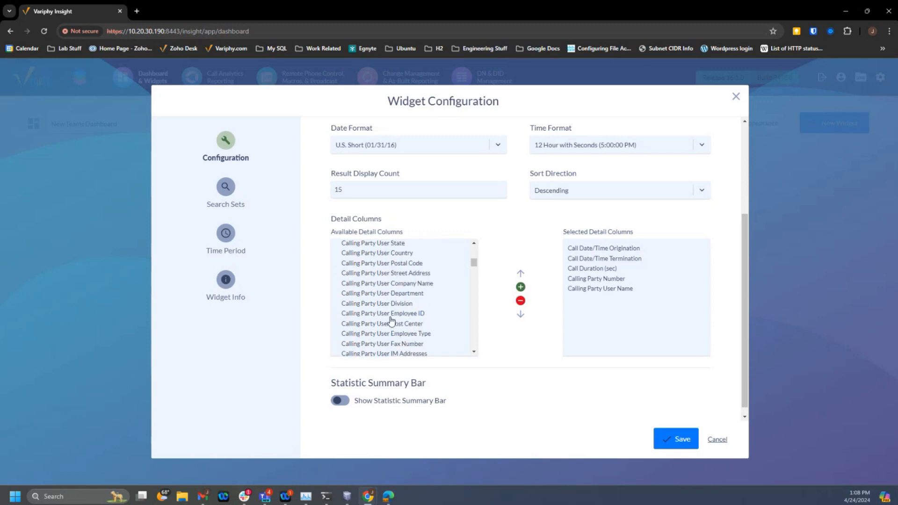
{"action": "double_click", "coordinate": [395, 294]}
Step: Add Called Party Number, Called Party User Name and Called Party User Department to the selected detail columns
{"action": "scroll", "coordinate": [401, 305], "scroll_direction": "down", "scroll_amount": 2}
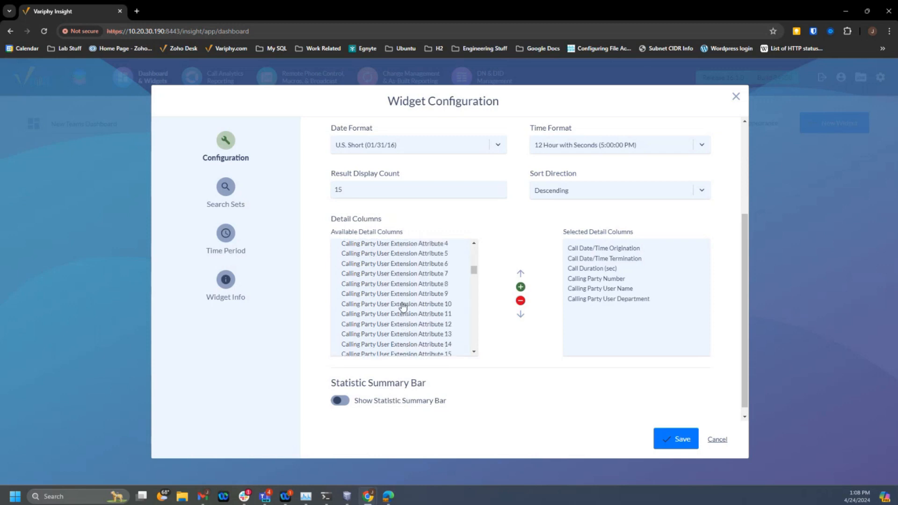
{"action": "scroll", "coordinate": [400, 304], "scroll_direction": "down", "scroll_amount": 3}
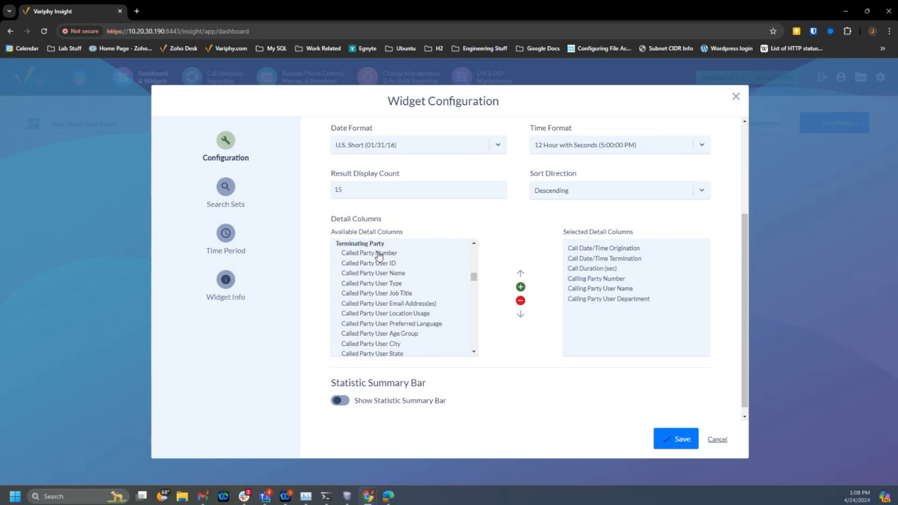
{"action": "double_click", "coordinate": [380, 253]}
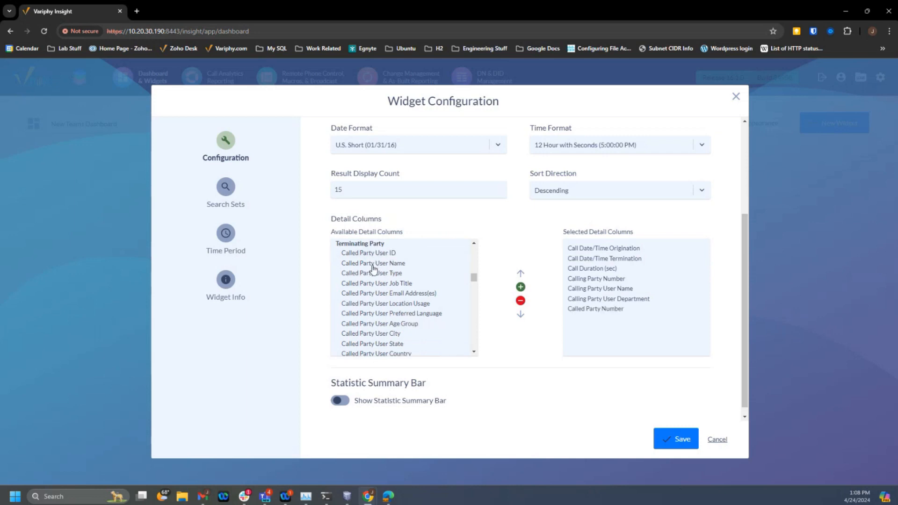
{"action": "double_click", "coordinate": [373, 265]}
{"action": "scroll", "coordinate": [395, 320], "scroll_direction": "down", "scroll_amount": 1}
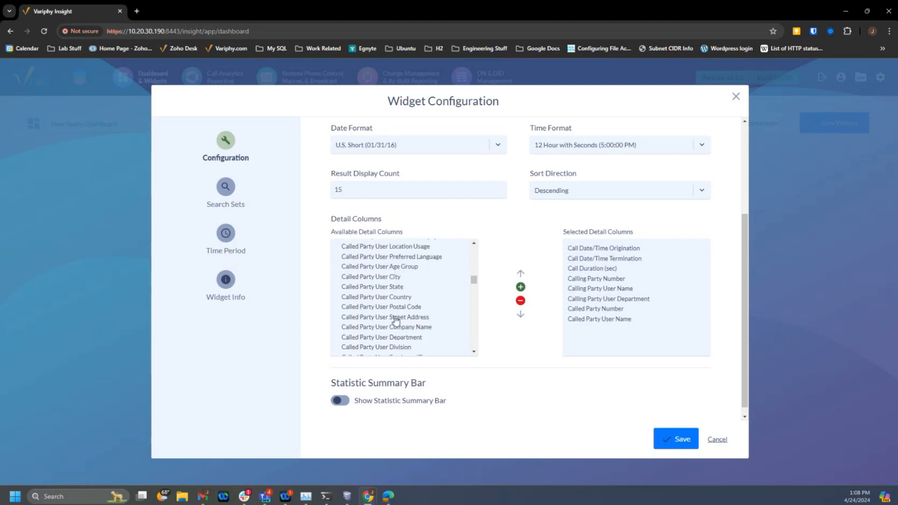
{"action": "scroll", "coordinate": [395, 319], "scroll_direction": "down", "scroll_amount": 1}
{"action": "double_click", "coordinate": [397, 292]}
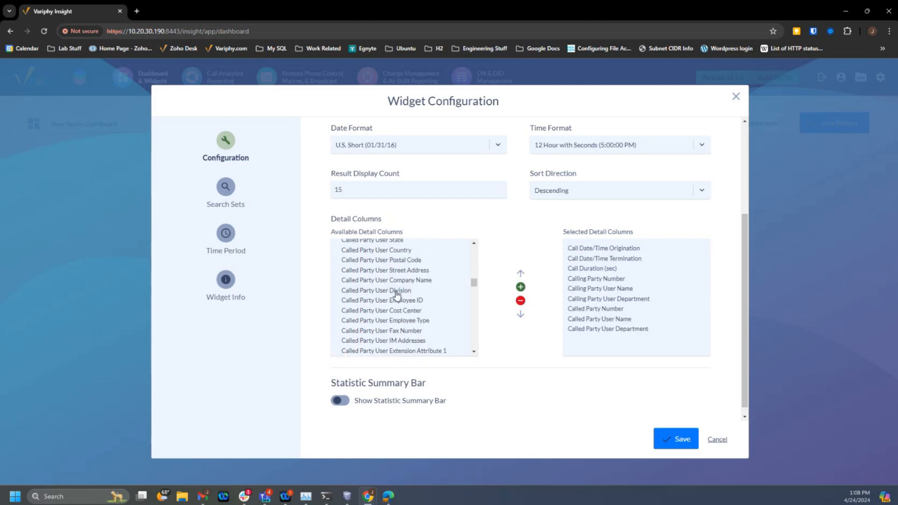
Step: Look through the remaining available detail columns and add Call Scenarios from the Miscellaneous/Other group
{"action": "scroll", "coordinate": [396, 292], "scroll_direction": "down", "scroll_amount": 10}
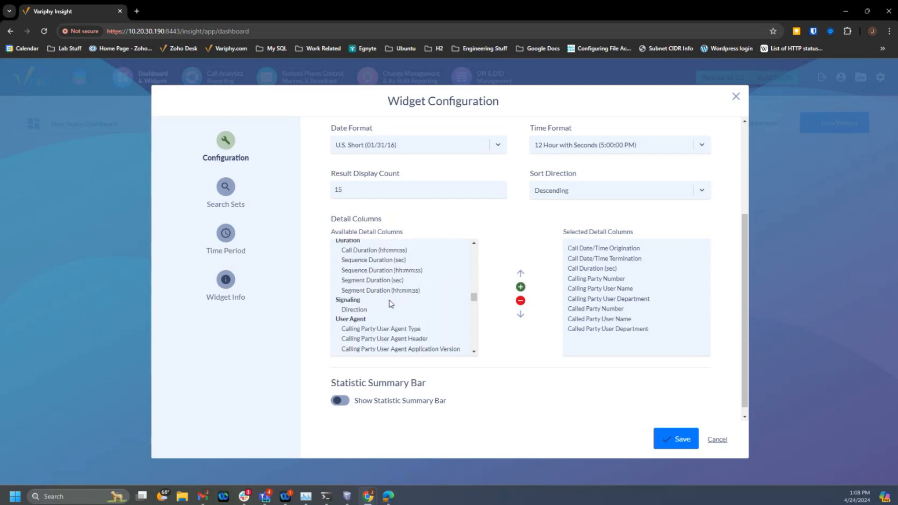
{"action": "scroll", "coordinate": [388, 315], "scroll_direction": "down", "scroll_amount": 2}
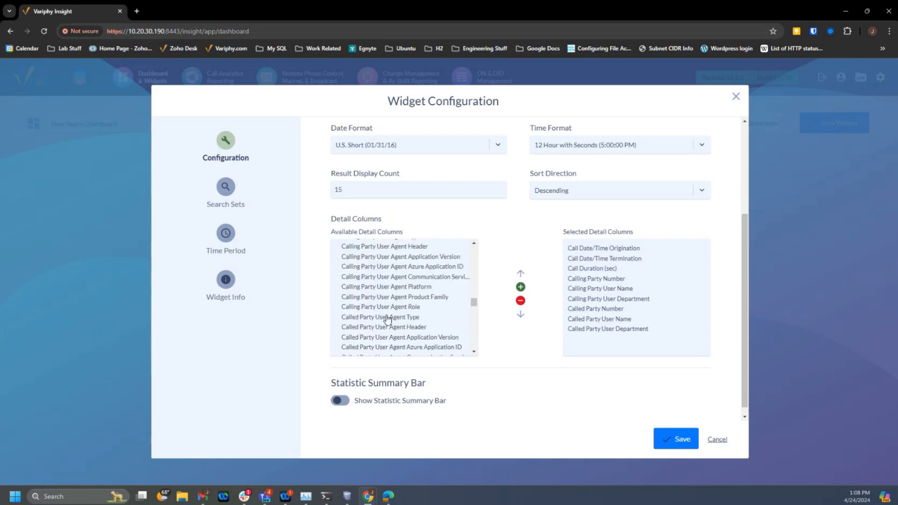
{"action": "scroll", "coordinate": [388, 319], "scroll_direction": "down", "scroll_amount": 5}
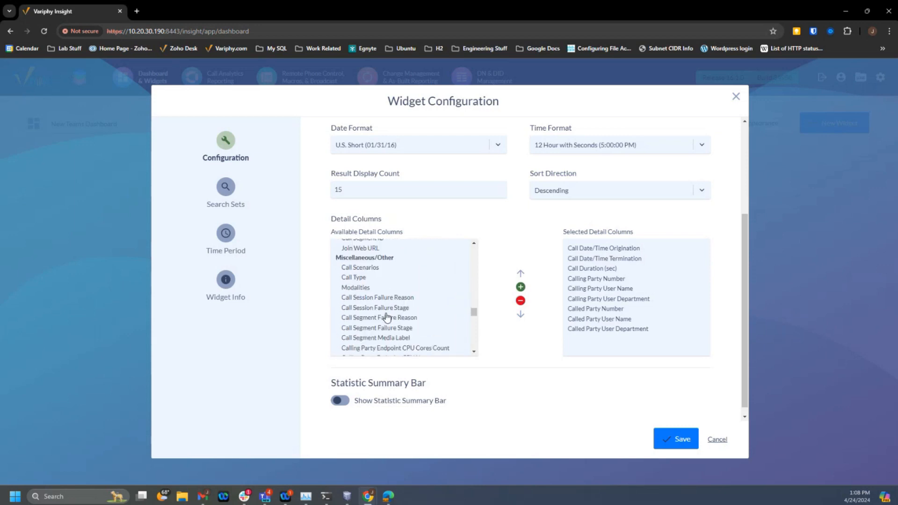
{"action": "scroll", "coordinate": [386, 316], "scroll_direction": "down", "scroll_amount": 8}
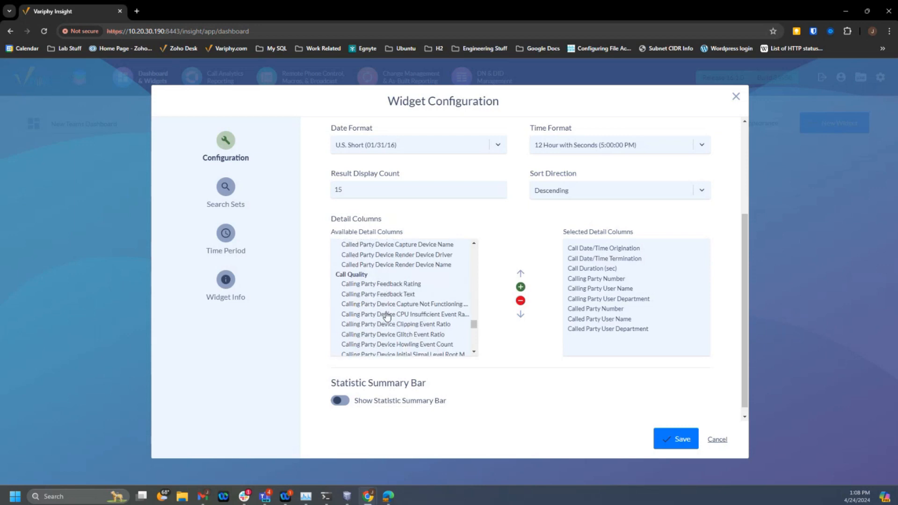
{"action": "scroll", "coordinate": [386, 316], "scroll_direction": "down", "scroll_amount": 3}
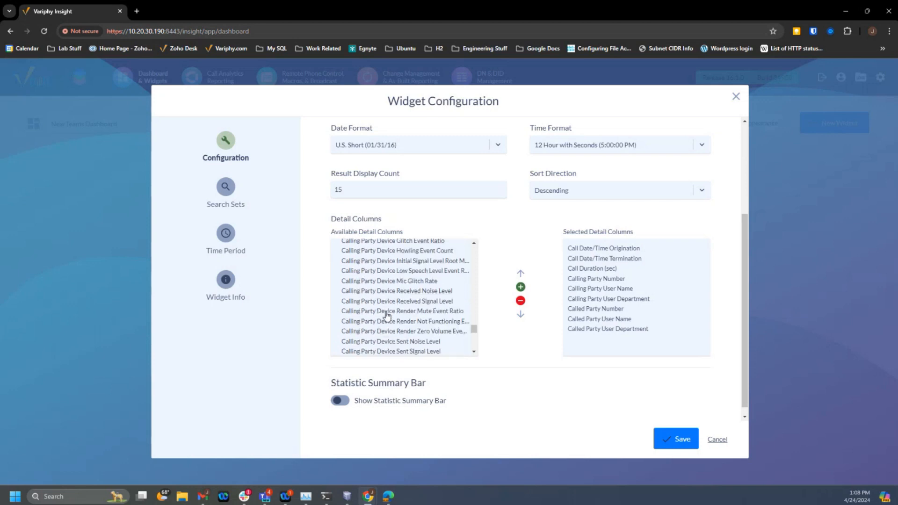
{"action": "scroll", "coordinate": [386, 317], "scroll_direction": "up", "scroll_amount": 10}
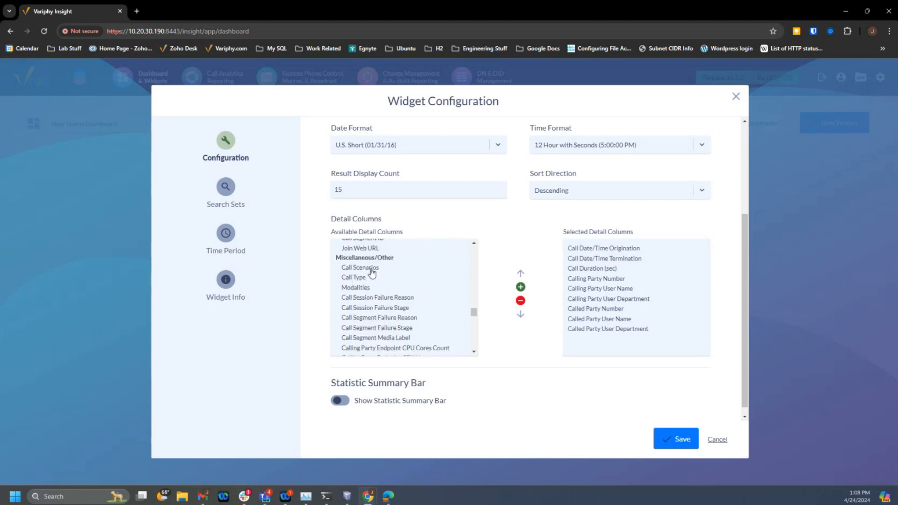
{"action": "double_click", "coordinate": [372, 269]}
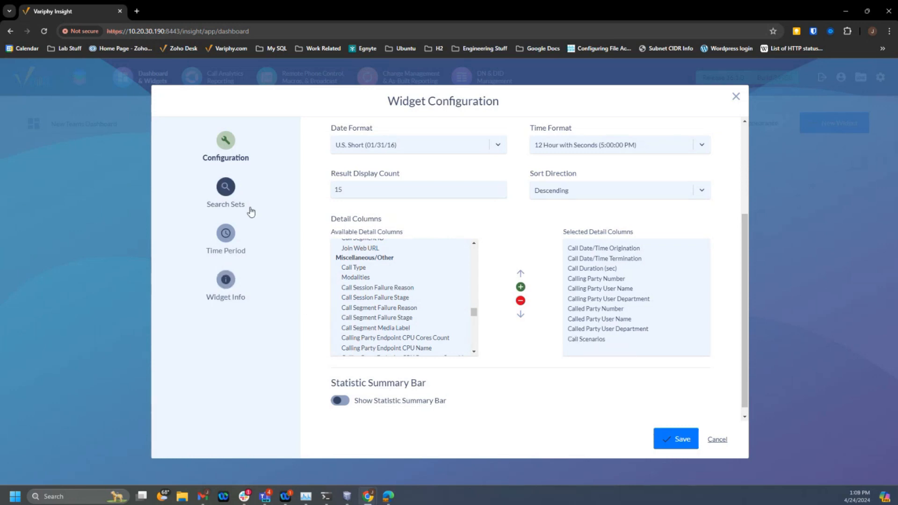
Step: Go to the widget's search sets, check which existing Microsoft Teams reports can supply them, and return the source to This Widget
{"action": "left_click", "coordinate": [222, 188]}
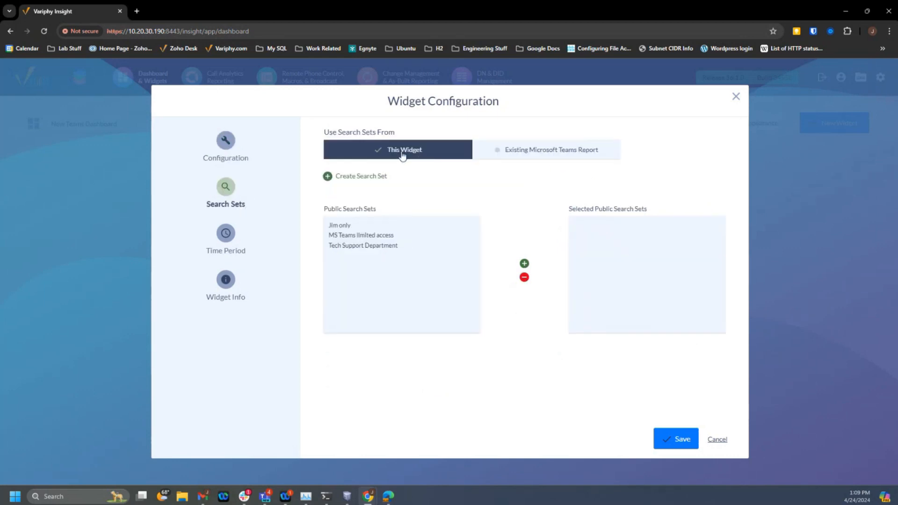
{"action": "left_click", "coordinate": [559, 154]}
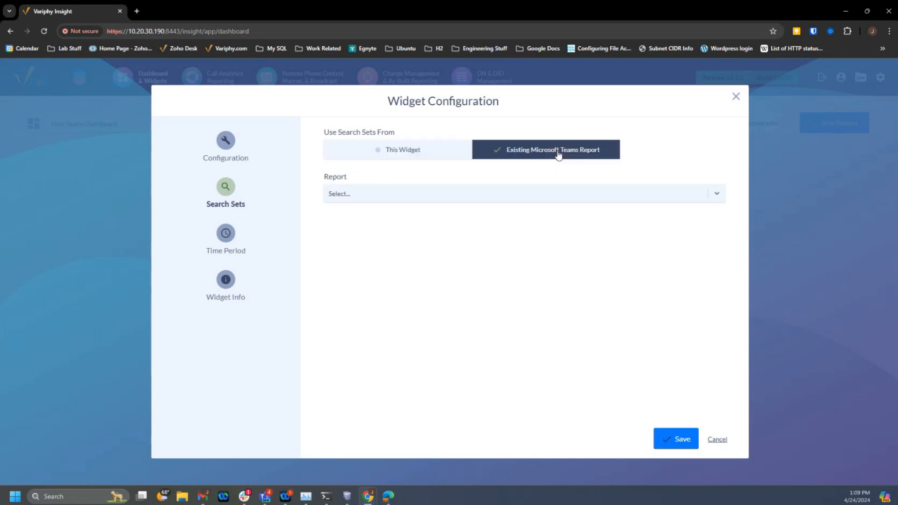
{"action": "left_click", "coordinate": [361, 198]}
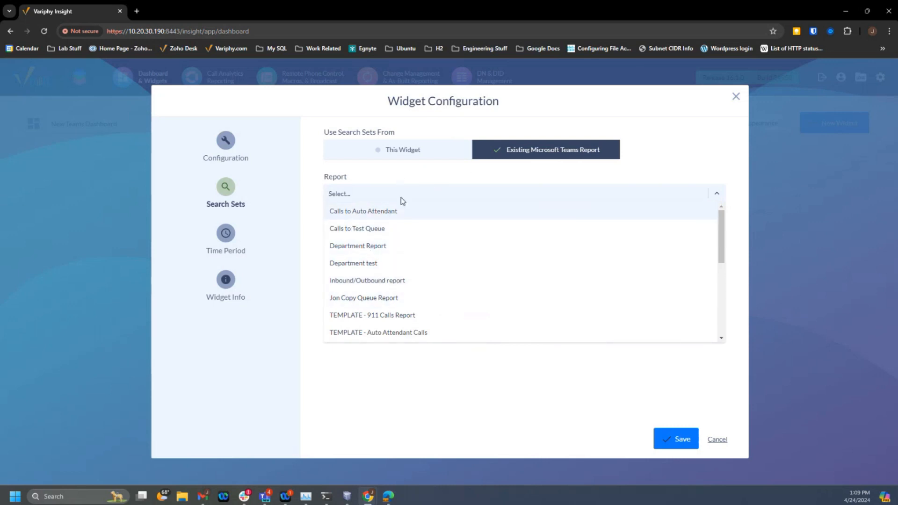
{"action": "left_click", "coordinate": [401, 168]}
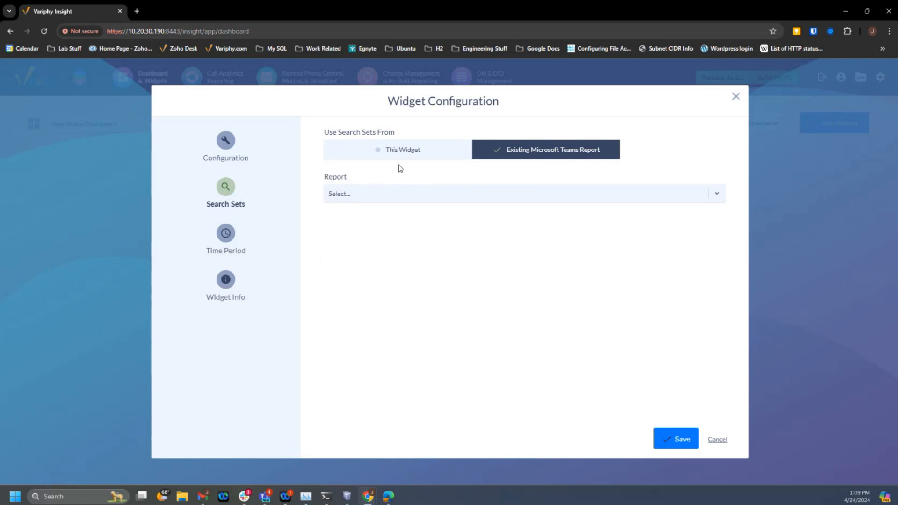
{"action": "left_click", "coordinate": [388, 154]}
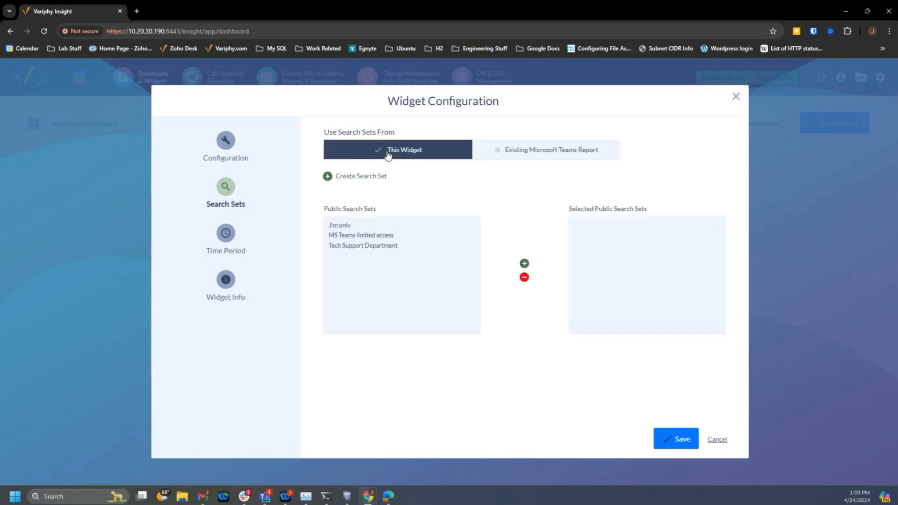
Step: Create a search set for this widget and name it with the person's first name
{"action": "left_click", "coordinate": [328, 178]}
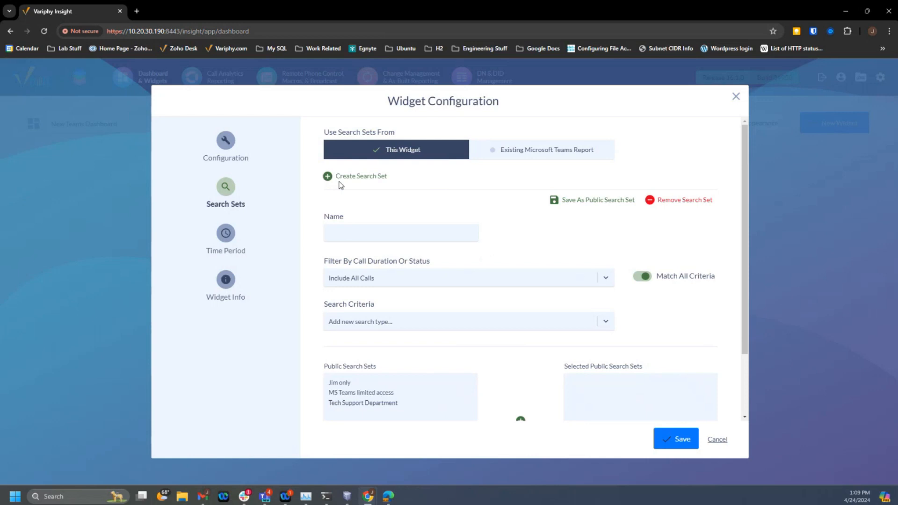
{"action": "left_click", "coordinate": [382, 234]}
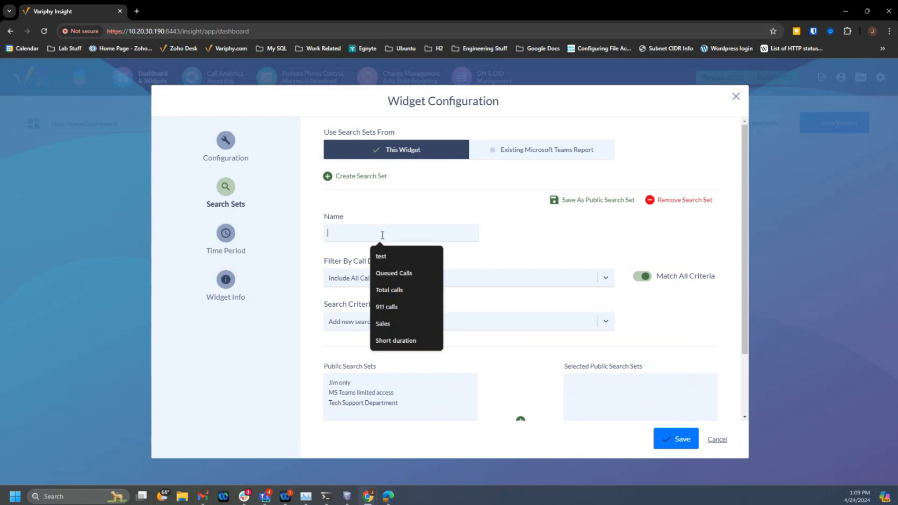
{"action": "type", "text": "Vic"}
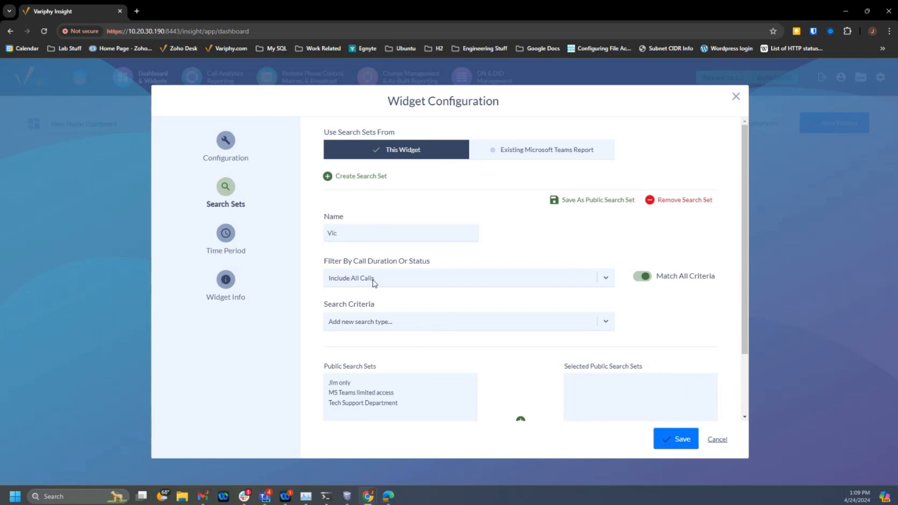
Step: Look through the search types available as criteria for originating, terminating, and originating or terminating parties
{"action": "left_click", "coordinate": [373, 324]}
{"action": "scroll", "coordinate": [411, 357], "scroll_direction": "down", "scroll_amount": 5}
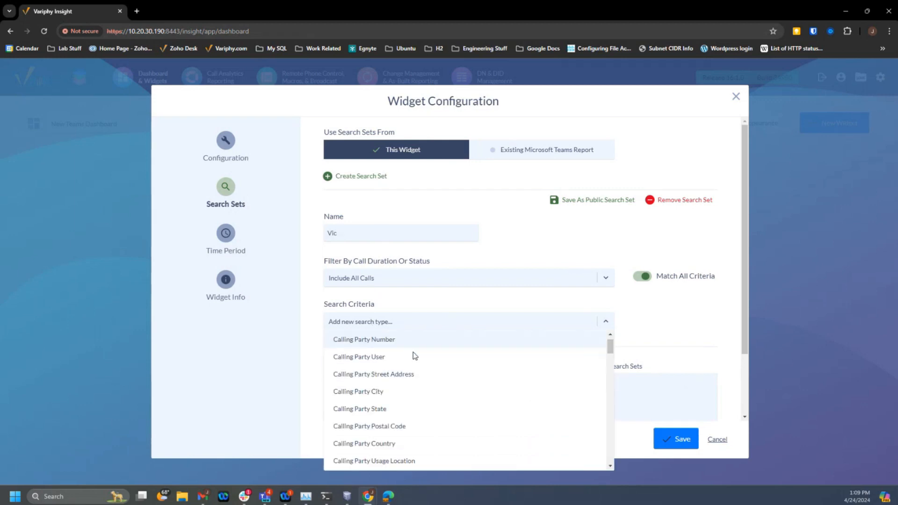
{"action": "scroll", "coordinate": [403, 372], "scroll_direction": "down", "scroll_amount": 8}
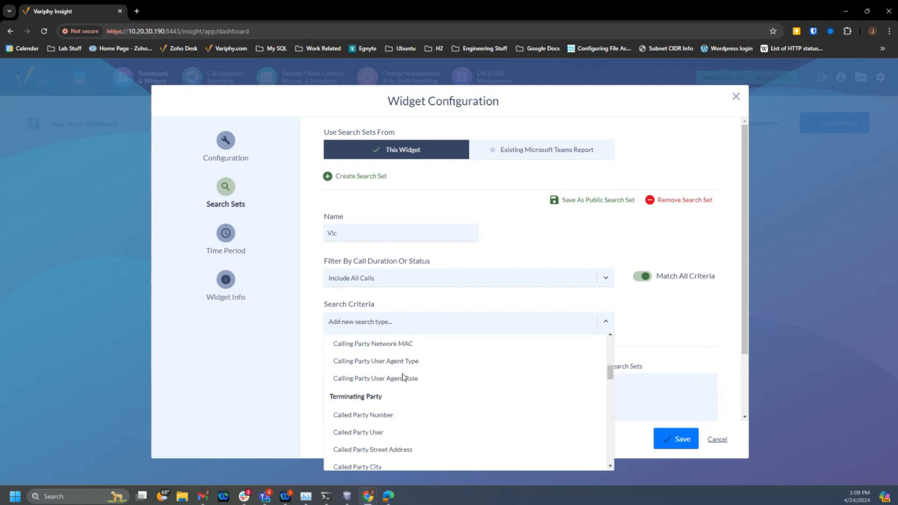
{"action": "scroll", "coordinate": [401, 379], "scroll_direction": "down", "scroll_amount": 2}
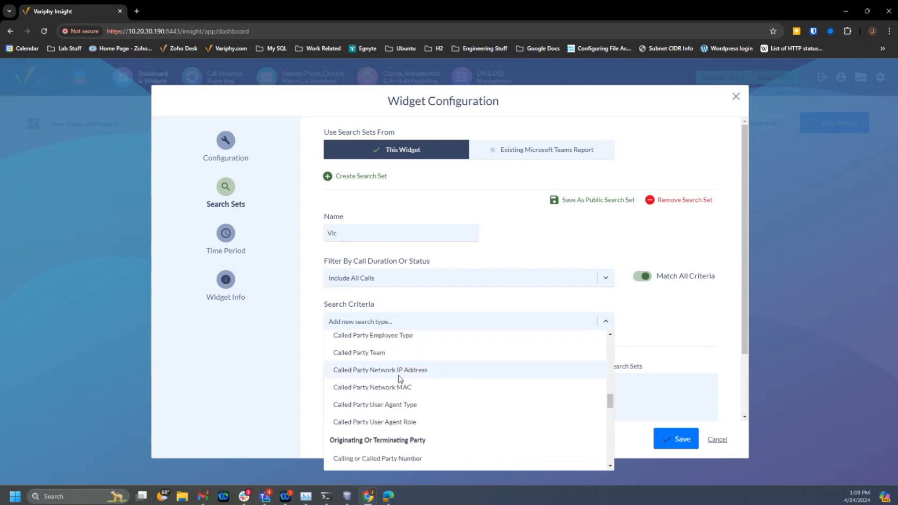
{"action": "scroll", "coordinate": [393, 381], "scroll_direction": "up", "scroll_amount": 5}
{"action": "scroll", "coordinate": [392, 383], "scroll_direction": "up", "scroll_amount": 3}
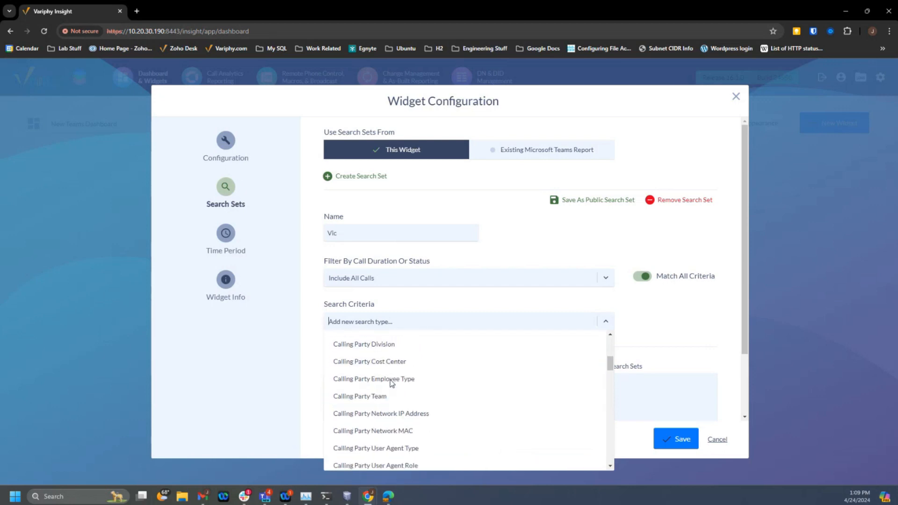
{"action": "scroll", "coordinate": [387, 370], "scroll_direction": "up", "scroll_amount": 1}
{"action": "scroll", "coordinate": [389, 367], "scroll_direction": "up", "scroll_amount": 4}
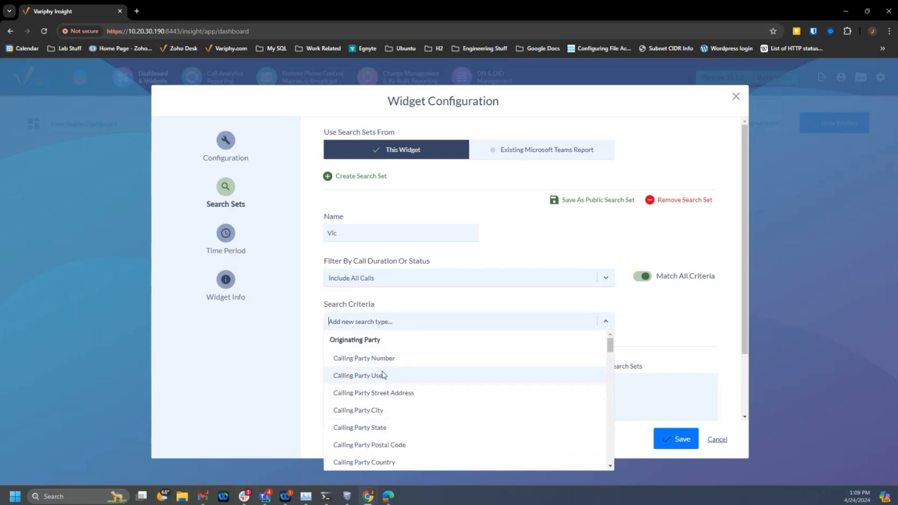
{"action": "left_click", "coordinate": [400, 322]}
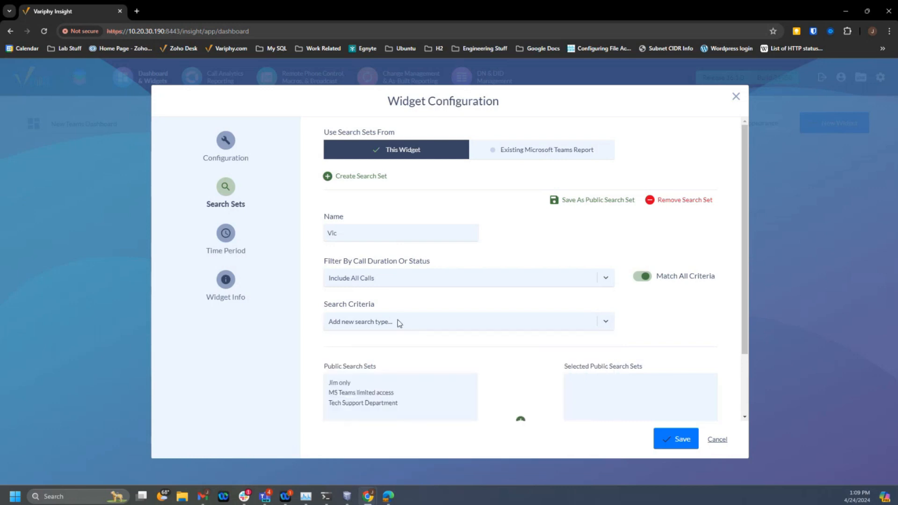
Step: Find the search types containing "user" and add Calling or Called Party User as a criterion of the search set
{"action": "left_click", "coordinate": [396, 322]}
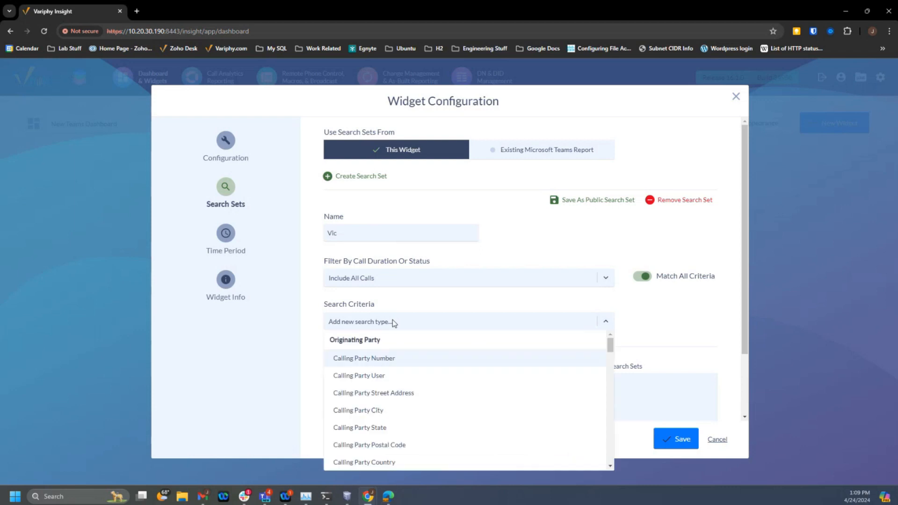
{"action": "type", "text": "user"}
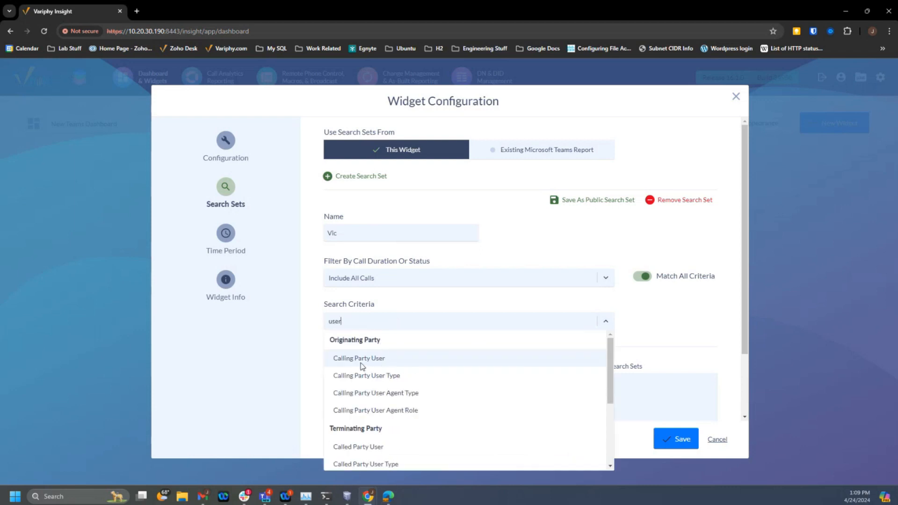
{"action": "scroll", "coordinate": [376, 399], "scroll_direction": "down", "scroll_amount": 1}
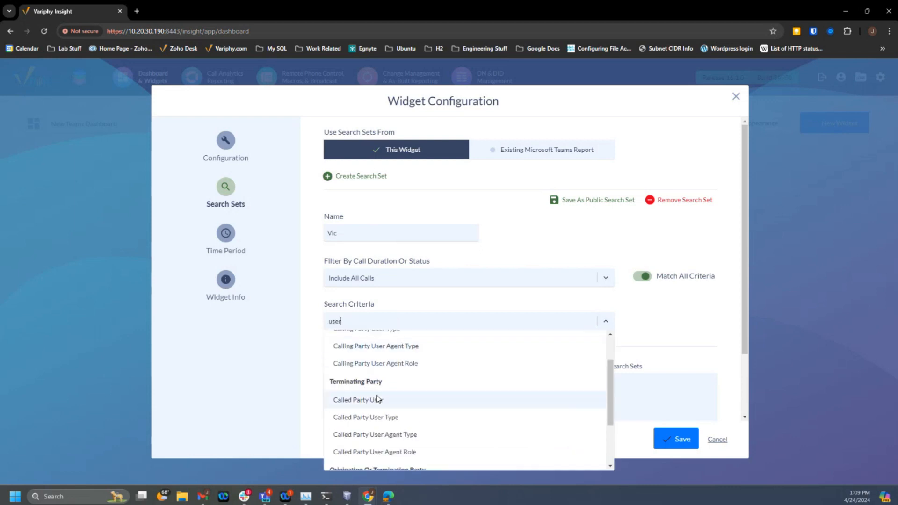
{"action": "scroll", "coordinate": [369, 401], "scroll_direction": "down", "scroll_amount": 2}
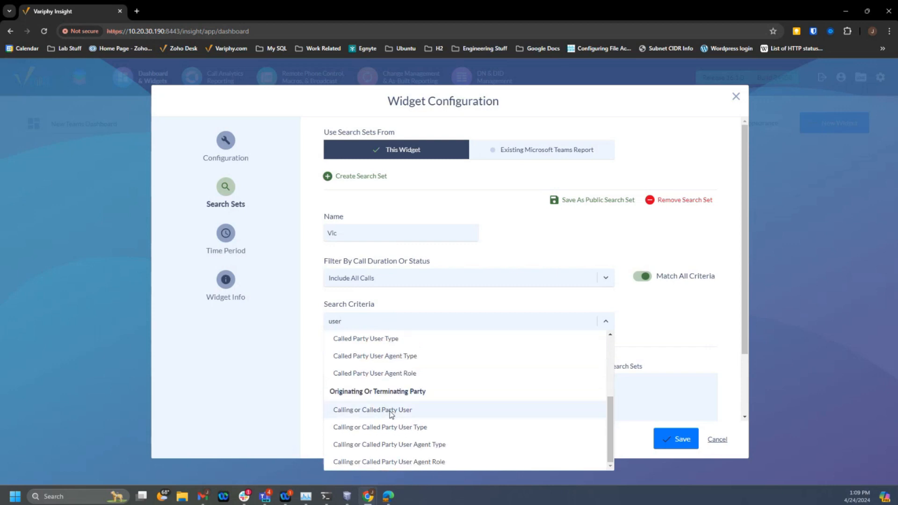
{"action": "left_click", "coordinate": [373, 414]}
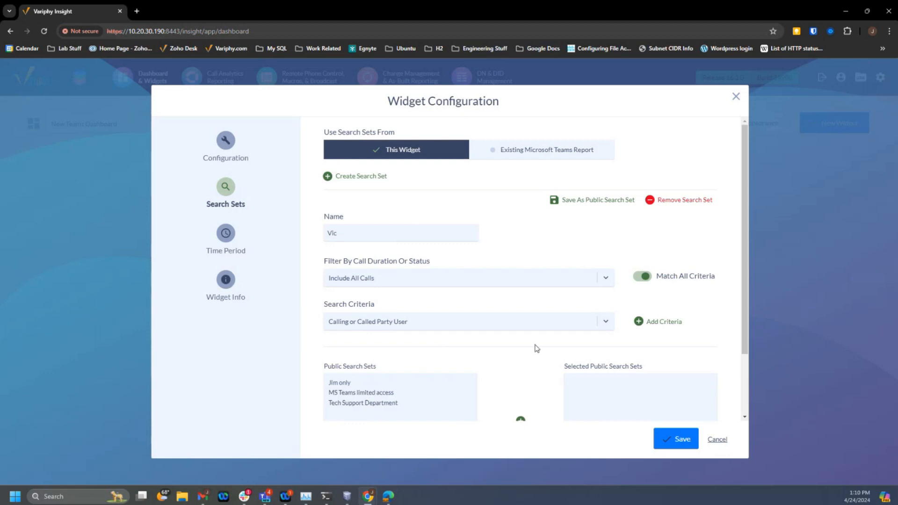
{"action": "left_click", "coordinate": [638, 326]}
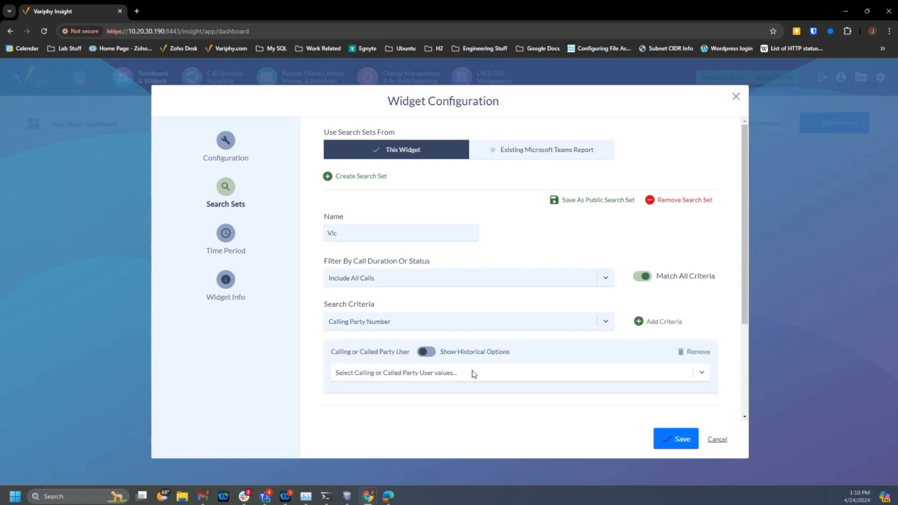
Step: Set the Calling or Called Party User criterion to the user whose first name the search set carries
{"action": "left_click", "coordinate": [427, 377]}
{"action": "type", "text": "vic"}
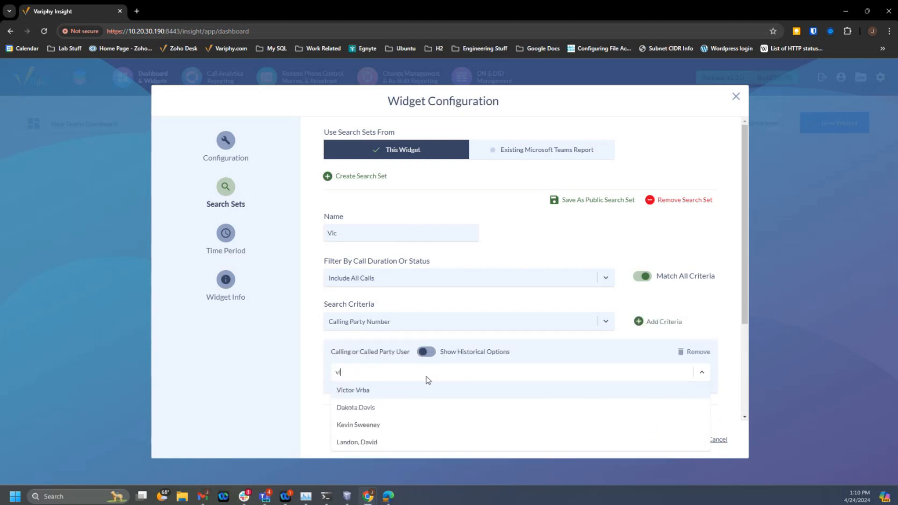
{"action": "left_click", "coordinate": [351, 397]}
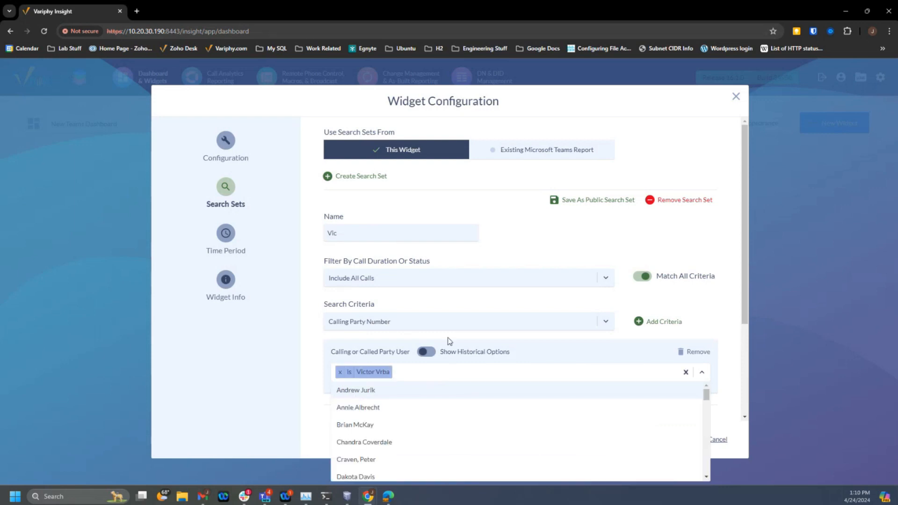
{"action": "left_click", "coordinate": [508, 253]}
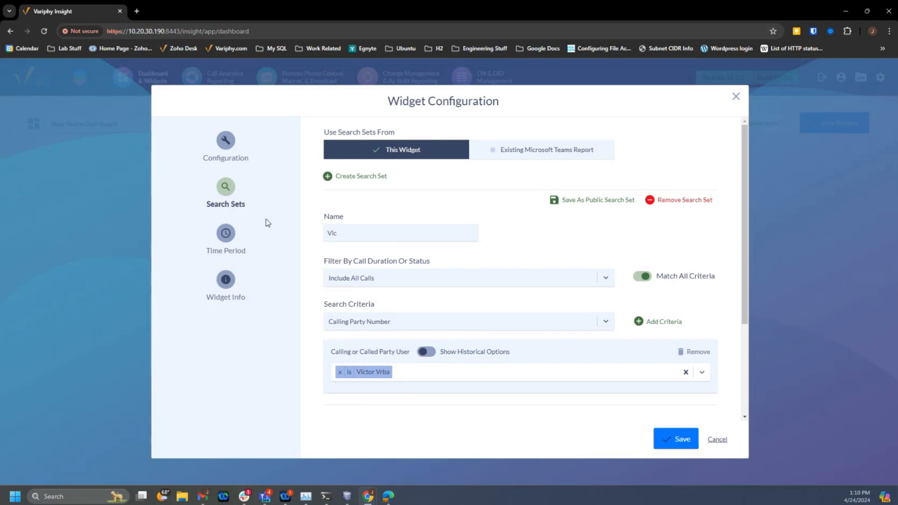
Step: Set the widget's time period to Current and Previous Week
{"action": "left_click", "coordinate": [233, 236]}
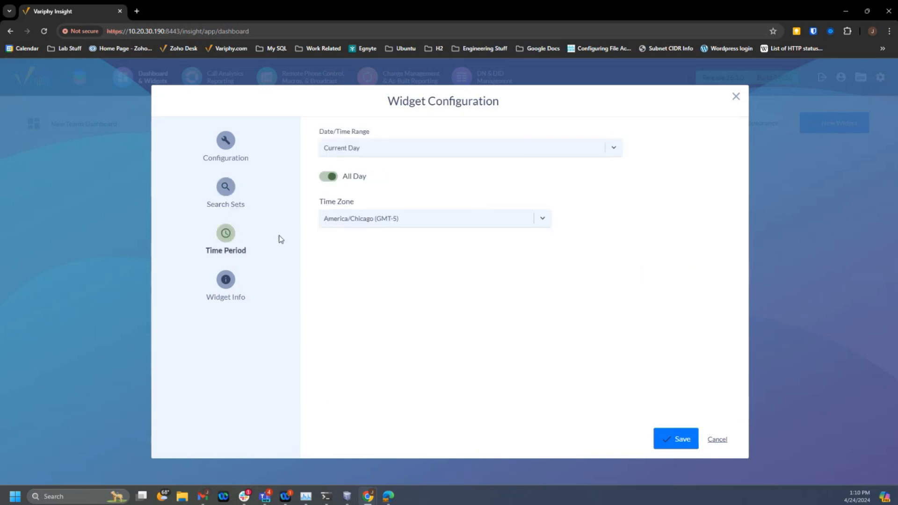
{"action": "left_click", "coordinate": [388, 145]}
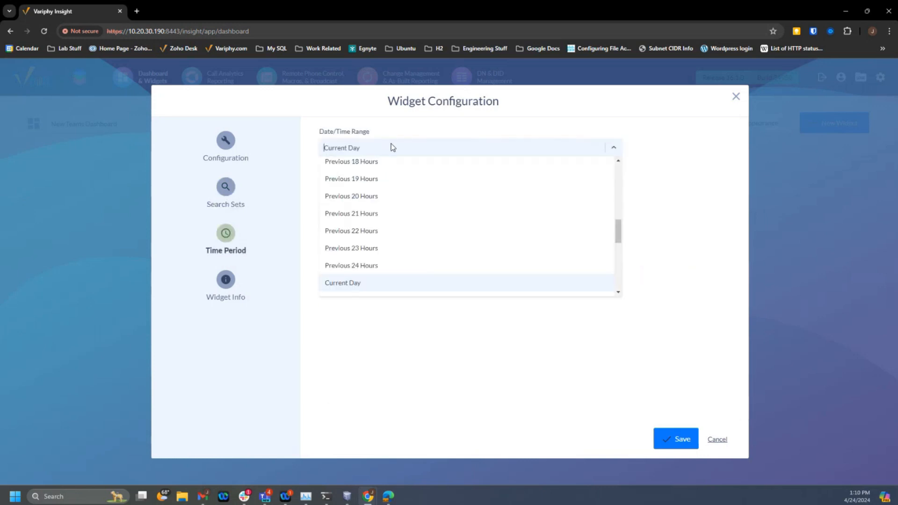
{"action": "scroll", "coordinate": [402, 195], "scroll_direction": "down", "scroll_amount": 1}
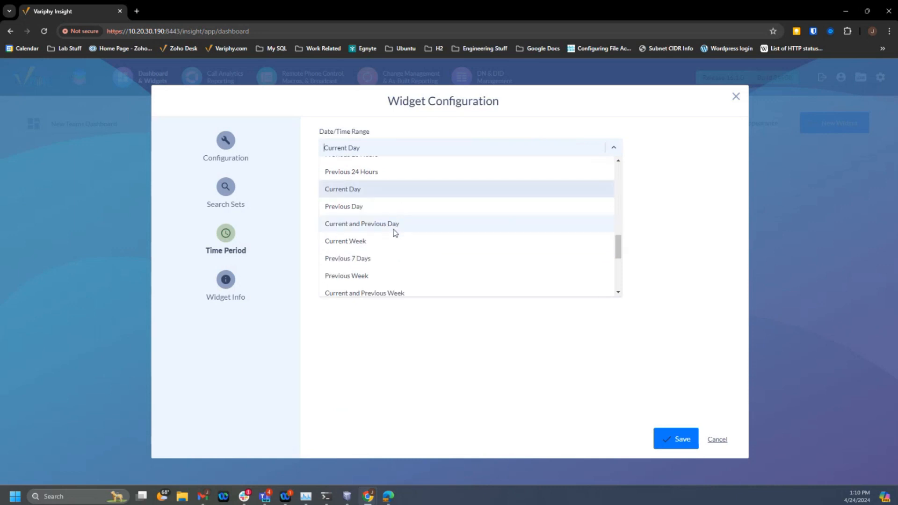
{"action": "scroll", "coordinate": [395, 233], "scroll_direction": "down", "scroll_amount": 1}
{"action": "left_click", "coordinate": [392, 246]}
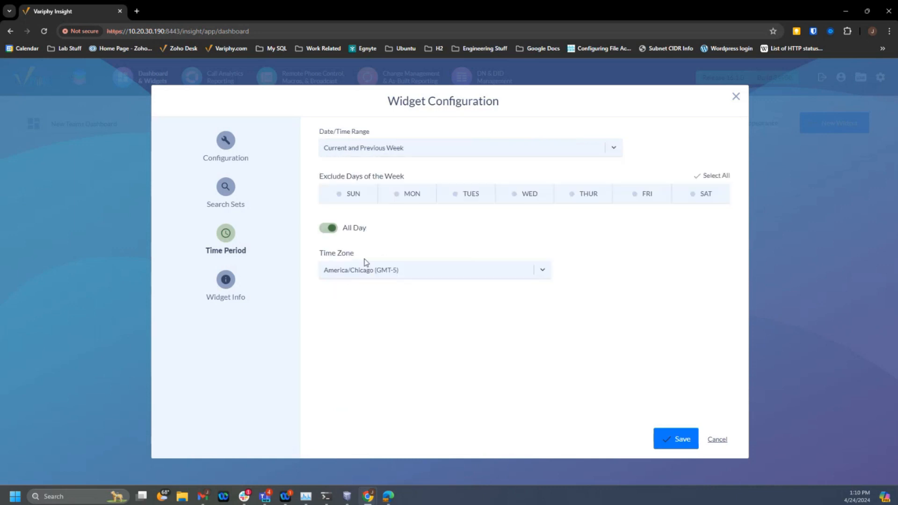
Step: Try out excluding Sunday, Saturday and all days, and limiting the hours instead of All Day, restoring each setting
{"action": "left_click", "coordinate": [358, 194]}
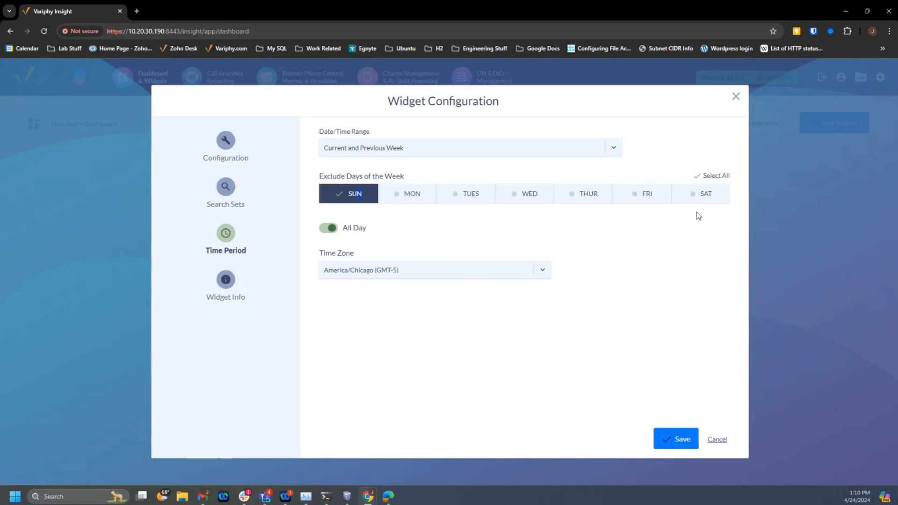
{"action": "left_click", "coordinate": [697, 201]}
{"action": "left_click", "coordinate": [350, 200]}
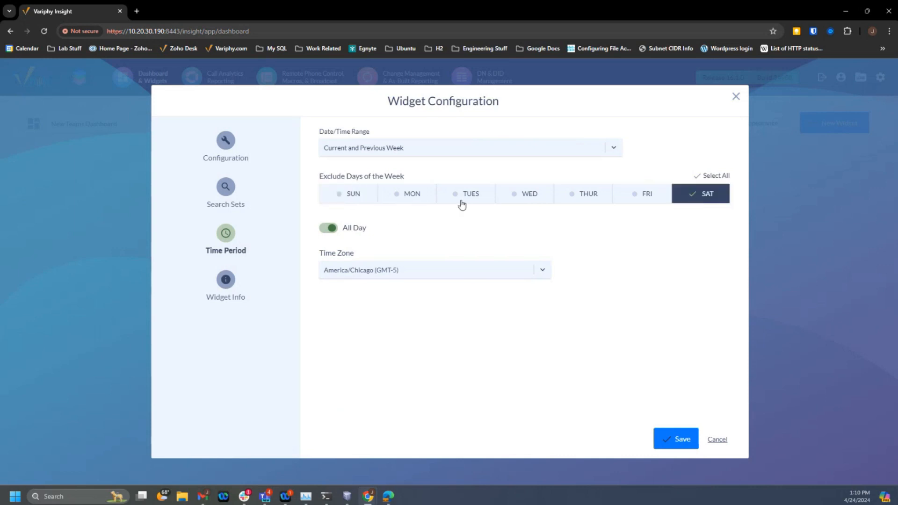
{"action": "left_click", "coordinate": [695, 195]}
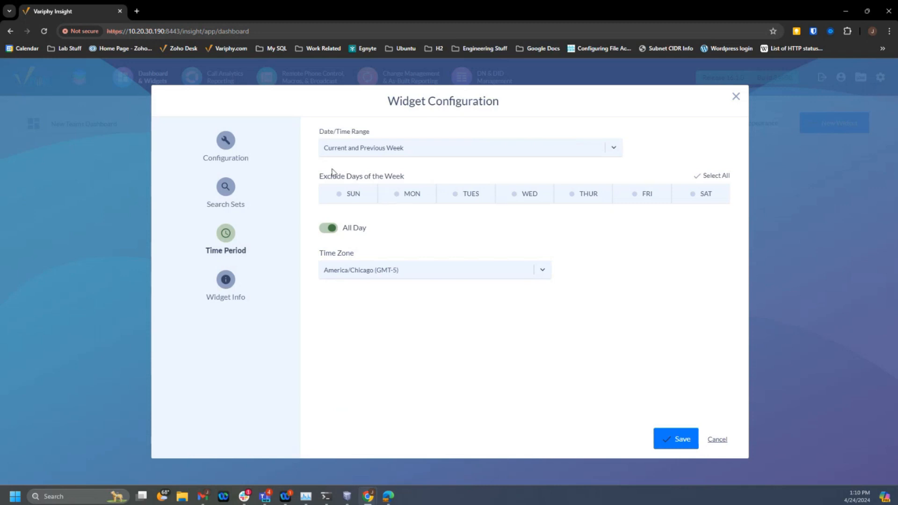
{"action": "left_click", "coordinate": [718, 177]}
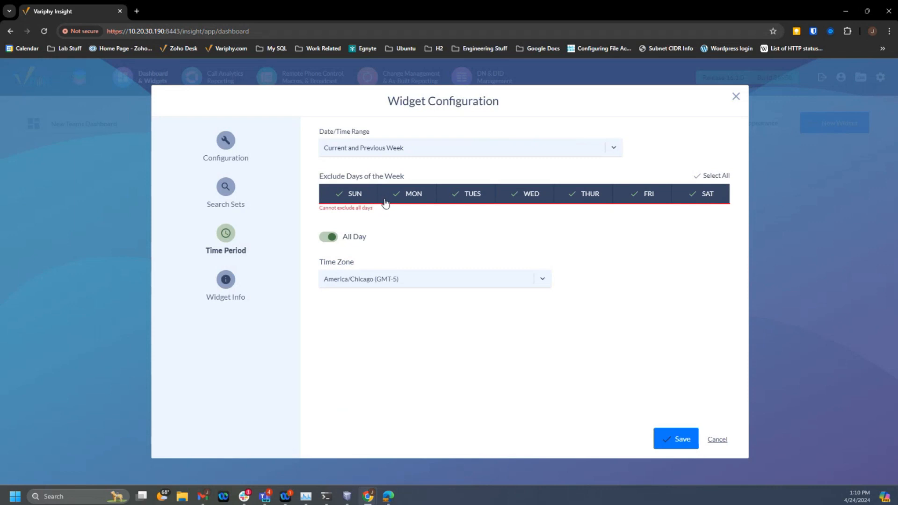
{"action": "left_click", "coordinate": [709, 177]}
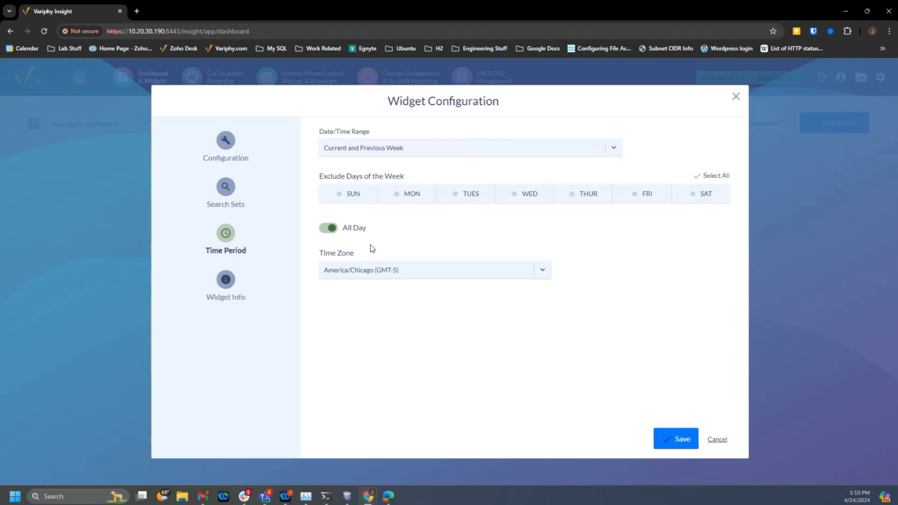
{"action": "left_click", "coordinate": [327, 229]}
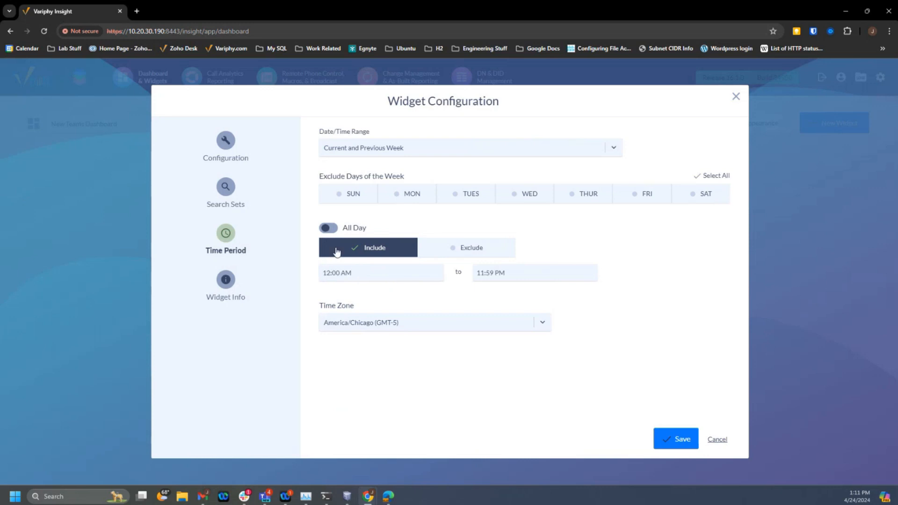
{"action": "left_click", "coordinate": [328, 228]}
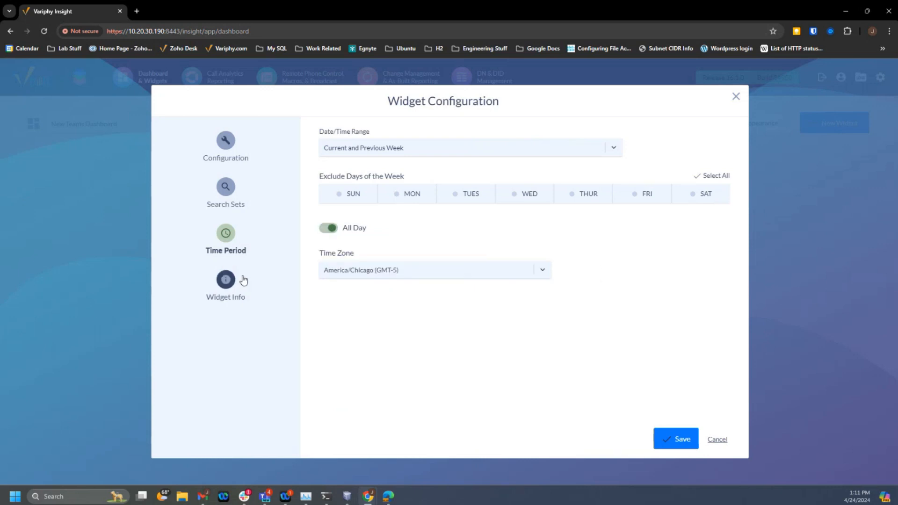
Step: Save the widget with its info text left blank and enlarge it to the full width of the dashboard
{"action": "left_click", "coordinate": [229, 286]}
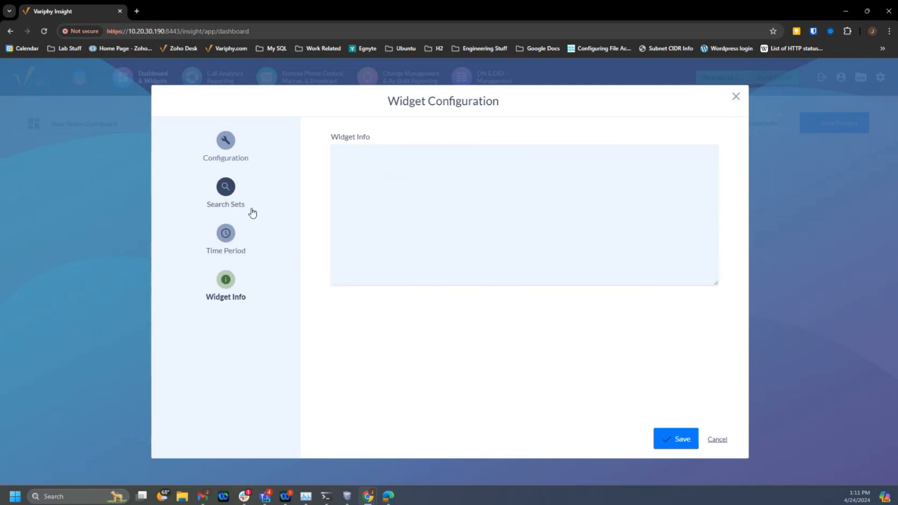
{"action": "left_click", "coordinate": [675, 435]}
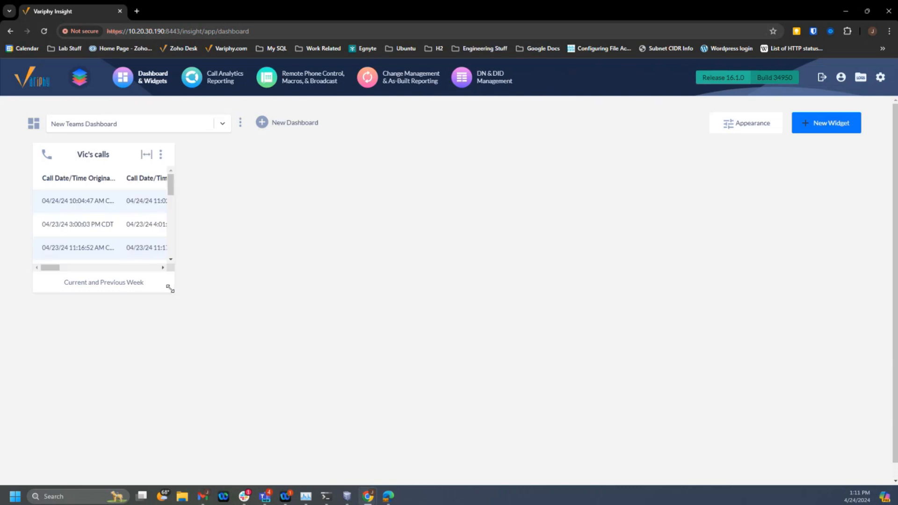
{"action": "left_click_drag", "start_coordinate": [168, 291], "coordinate": [856, 393]}
Step: Look through the calls listed in the widget and make a copy of the widget on the same dashboard
{"action": "scroll", "coordinate": [584, 296], "scroll_direction": "down", "scroll_amount": 4}
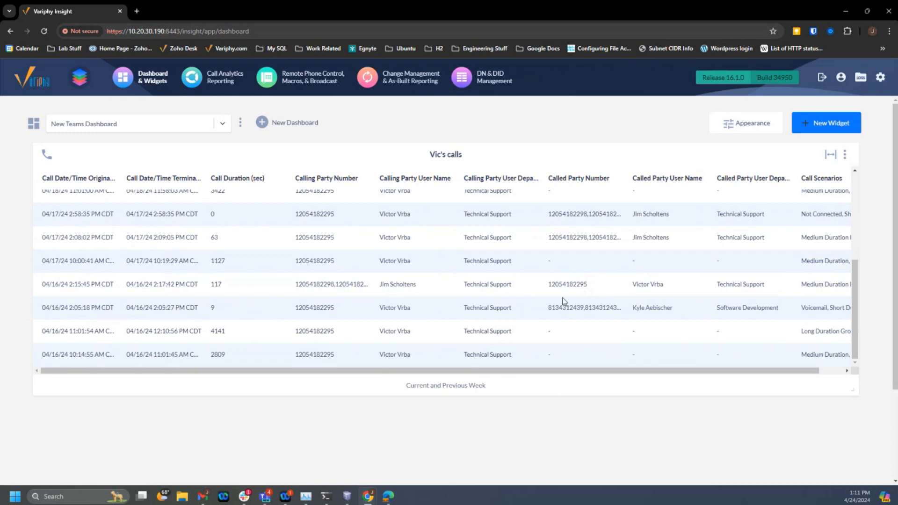
{"action": "scroll", "coordinate": [493, 321], "scroll_direction": "up", "scroll_amount": 5}
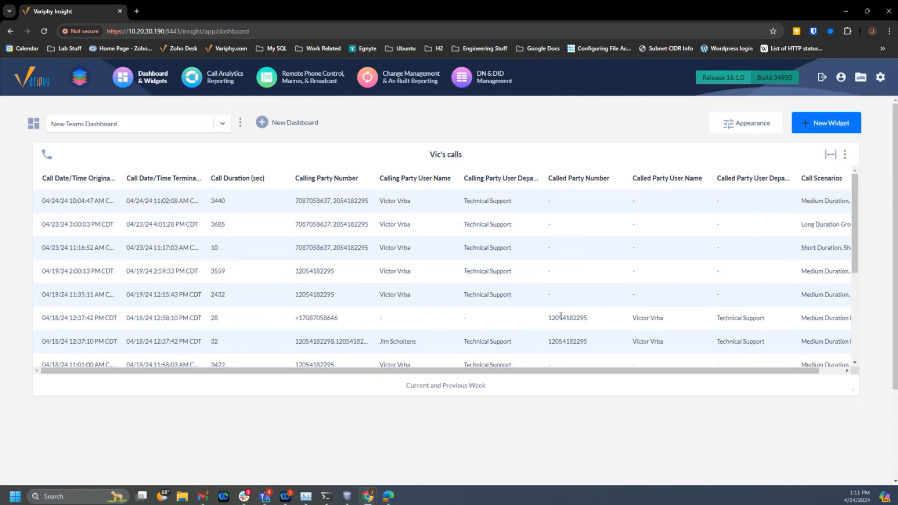
{"action": "scroll", "coordinate": [571, 313], "scroll_direction": "down", "scroll_amount": 4}
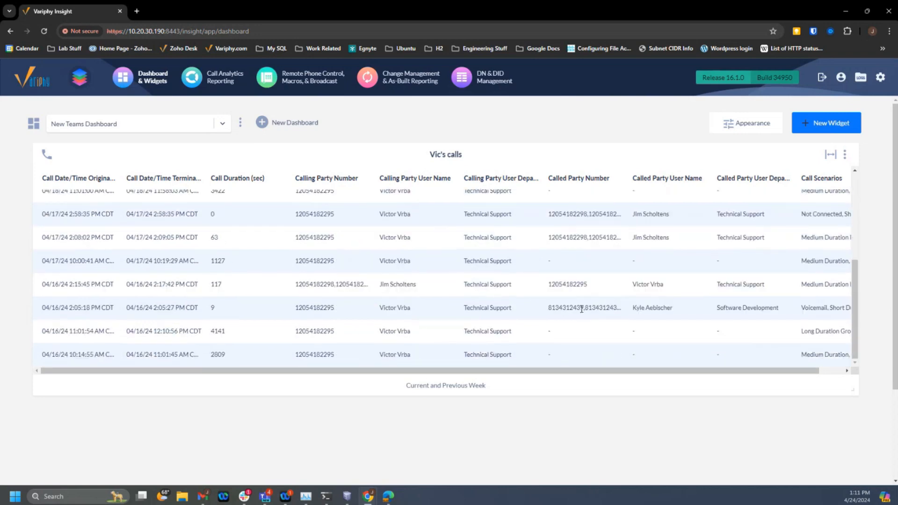
{"action": "scroll", "coordinate": [578, 312], "scroll_direction": "up", "scroll_amount": 4}
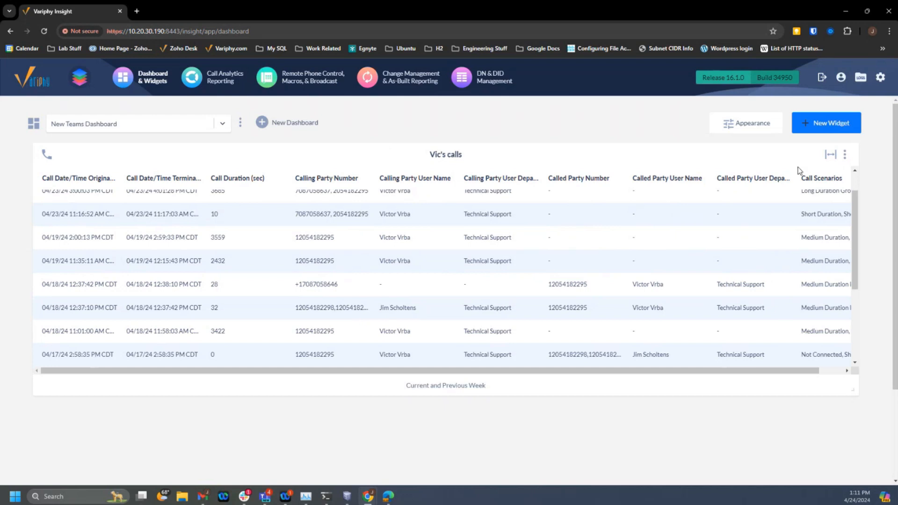
{"action": "left_click", "coordinate": [846, 156]}
{"action": "left_click", "coordinate": [828, 213]}
Step: Open the copied calls widget's configuration and replace the user's name in its title with the second user's first name
{"action": "scroll", "coordinate": [548, 361], "scroll_direction": "down", "scroll_amount": 3}
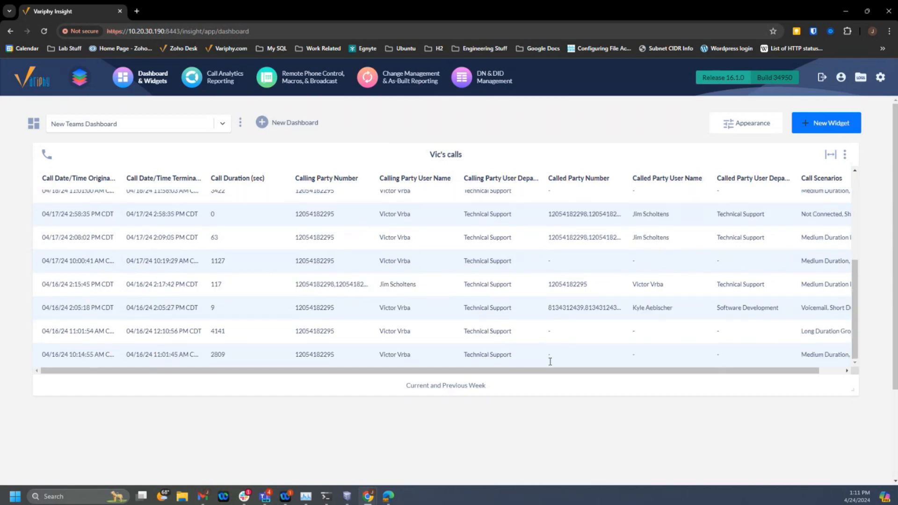
{"action": "scroll", "coordinate": [637, 427], "scroll_direction": "down", "scroll_amount": 2}
{"action": "scroll", "coordinate": [640, 429], "scroll_direction": "down", "scroll_amount": 2}
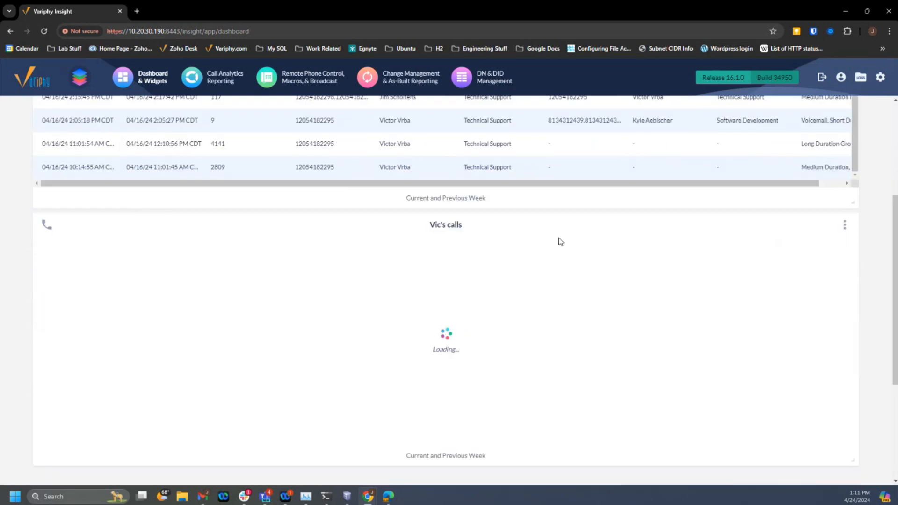
{"action": "left_click", "coordinate": [845, 225]}
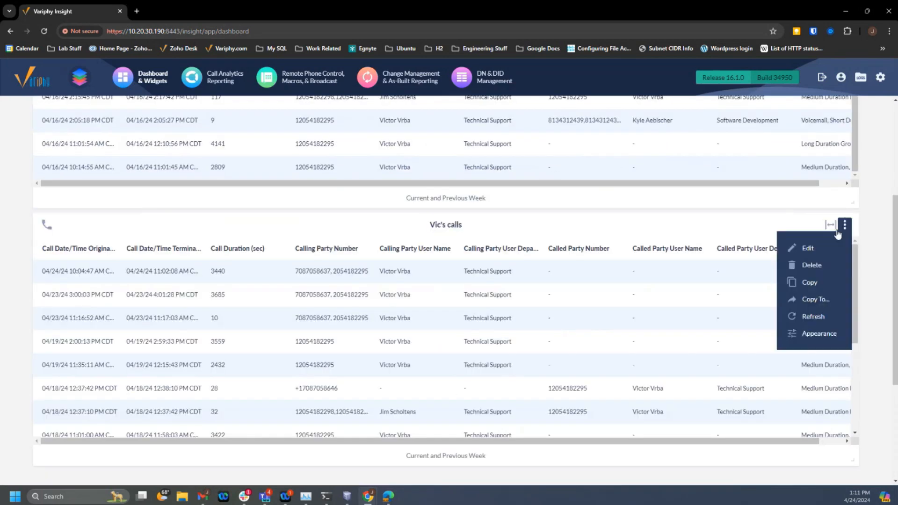
{"action": "left_click", "coordinate": [816, 246]}
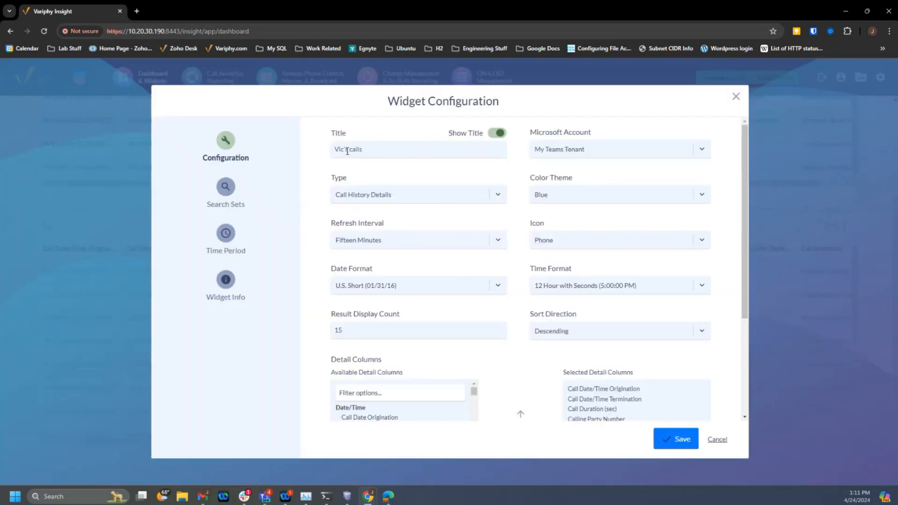
{"action": "left_click_drag", "start_coordinate": [346, 149], "coordinate": [322, 152]}
{"action": "type", "text": "Jim"}
Step: Replace the Calling or Called Party User criterion in the copy's search set with the second user and save the widget
{"action": "left_click", "coordinate": [261, 204]}
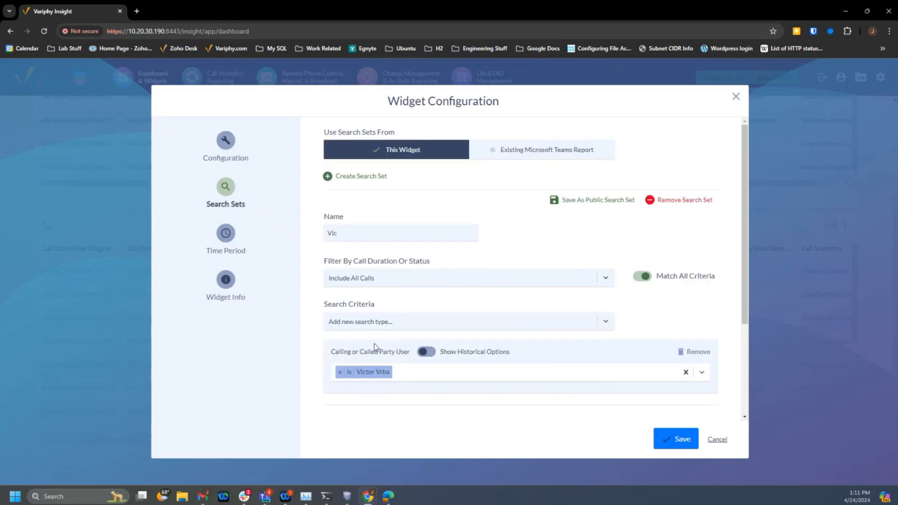
{"action": "left_click", "coordinate": [340, 372]}
{"action": "left_click", "coordinate": [367, 373]}
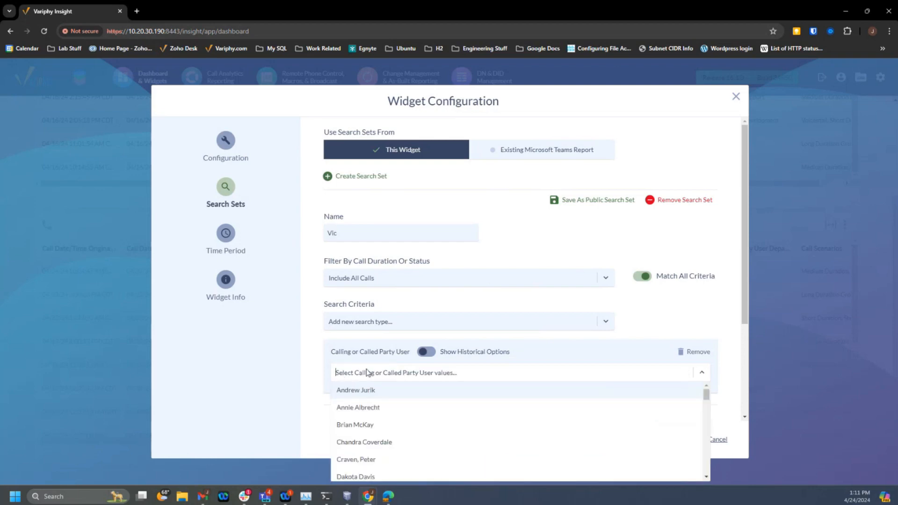
{"action": "type", "text": "jim"}
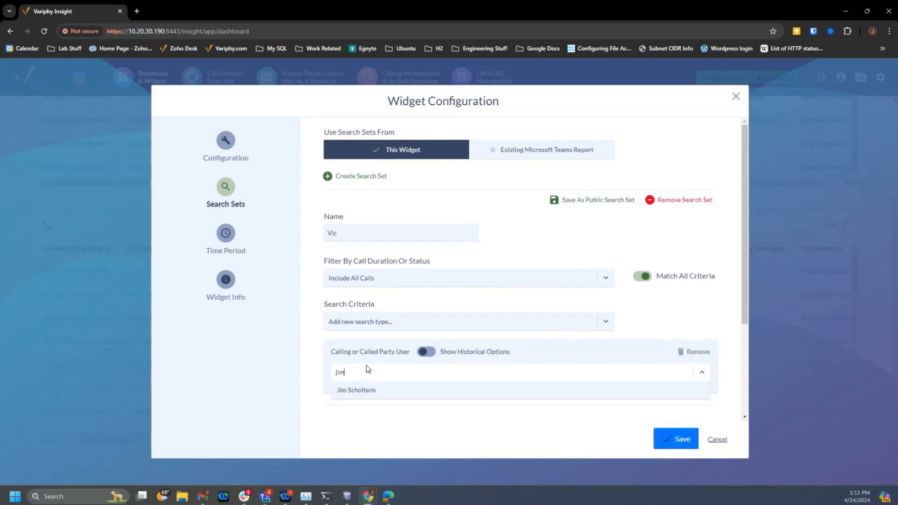
{"action": "left_click", "coordinate": [352, 391]}
{"action": "left_click", "coordinate": [653, 306]}
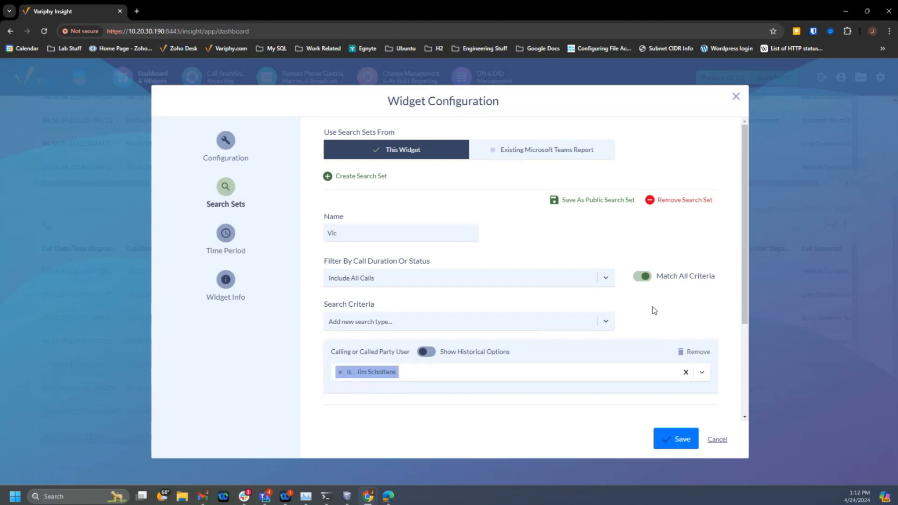
{"action": "left_click", "coordinate": [677, 447]}
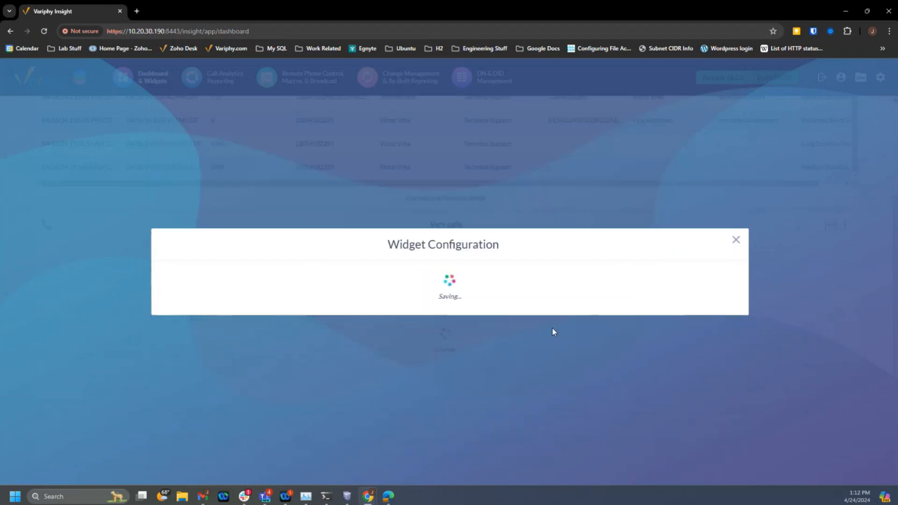
Step: Copy the first user's calls widget to the MS Teams Webinar dashboard and check it at the end of that dashboard
{"action": "scroll", "coordinate": [607, 296], "scroll_direction": "up", "scroll_amount": 2}
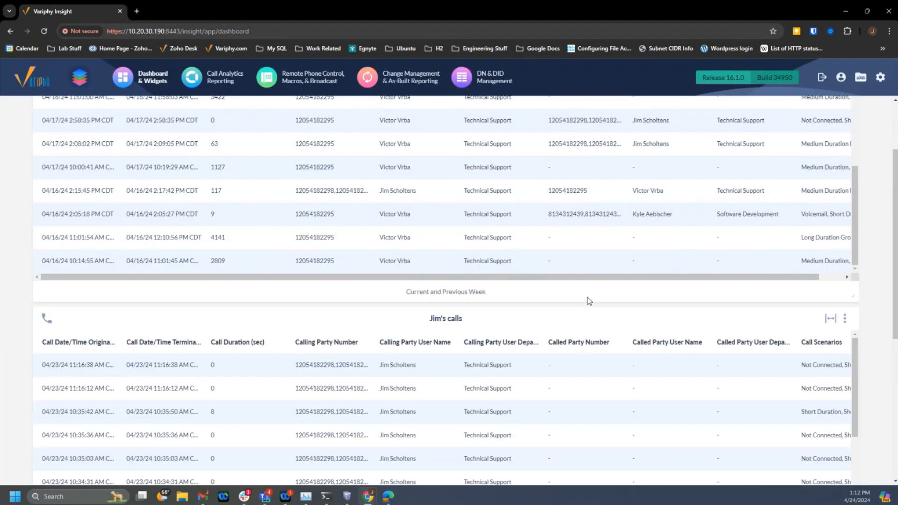
{"action": "scroll", "coordinate": [545, 262], "scroll_direction": "up", "scroll_amount": 2}
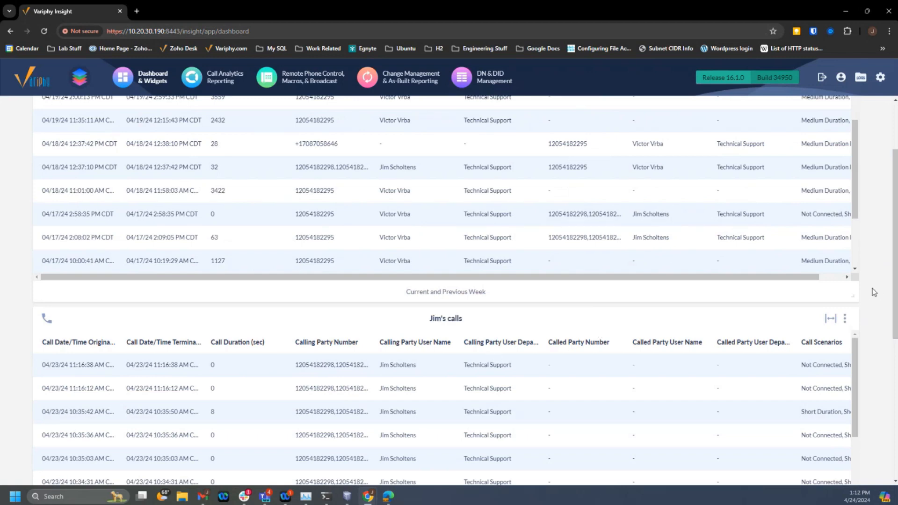
{"action": "scroll", "coordinate": [872, 289], "scroll_direction": "down", "scroll_amount": 1}
{"action": "scroll", "coordinate": [863, 242], "scroll_direction": "up", "scroll_amount": 1}
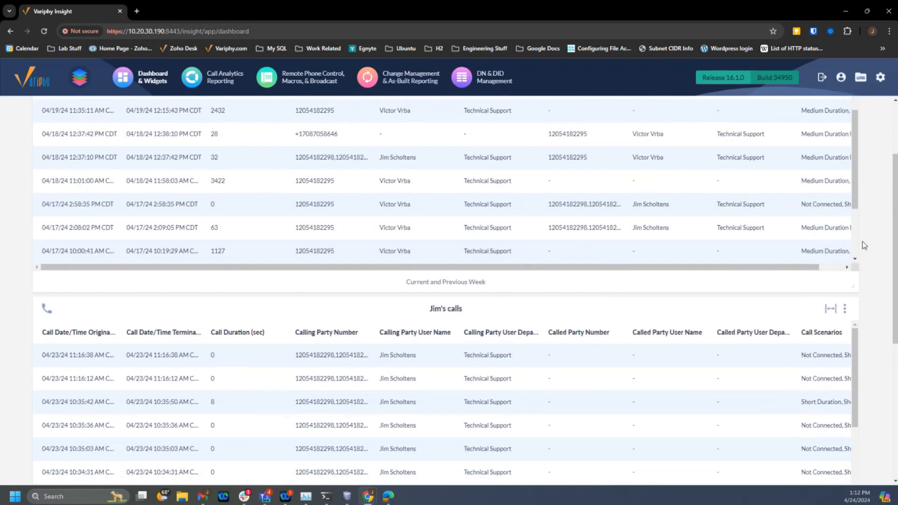
{"action": "scroll", "coordinate": [864, 245], "scroll_direction": "up", "scroll_amount": 1}
{"action": "left_click", "coordinate": [845, 109]}
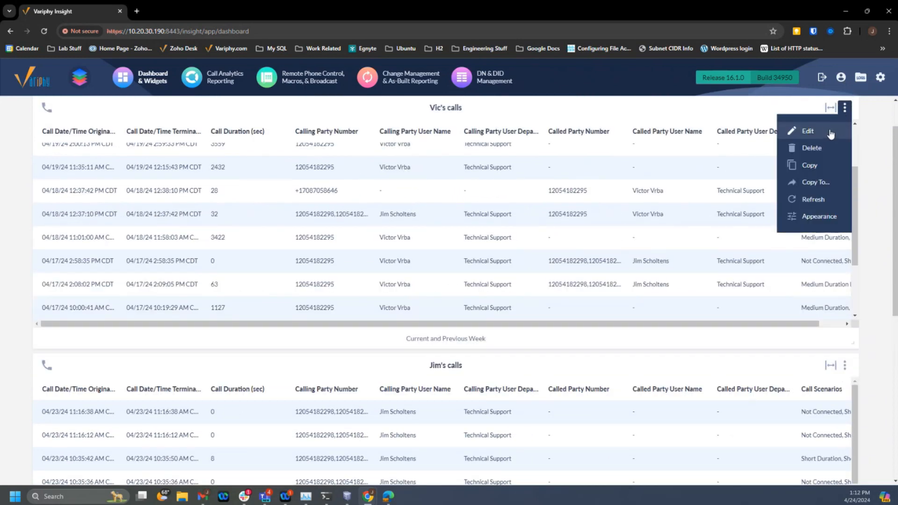
{"action": "left_click", "coordinate": [815, 182]}
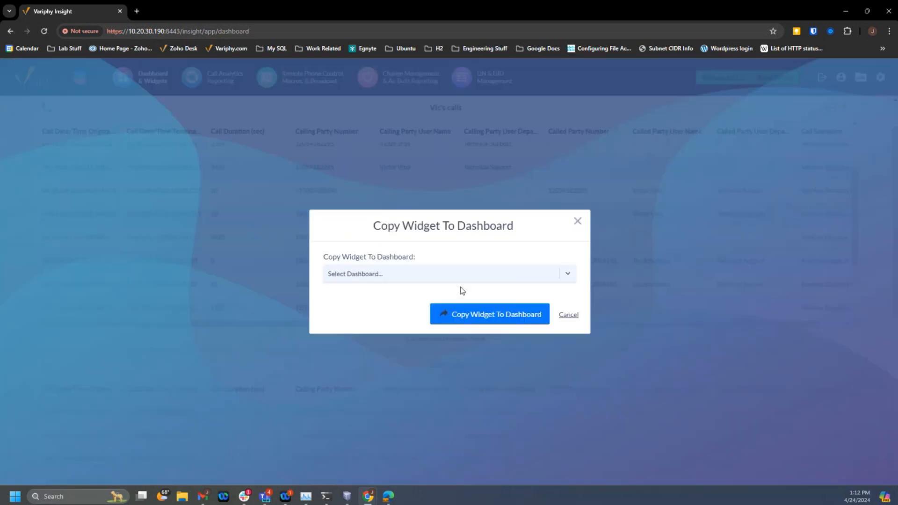
{"action": "left_click", "coordinate": [382, 279]}
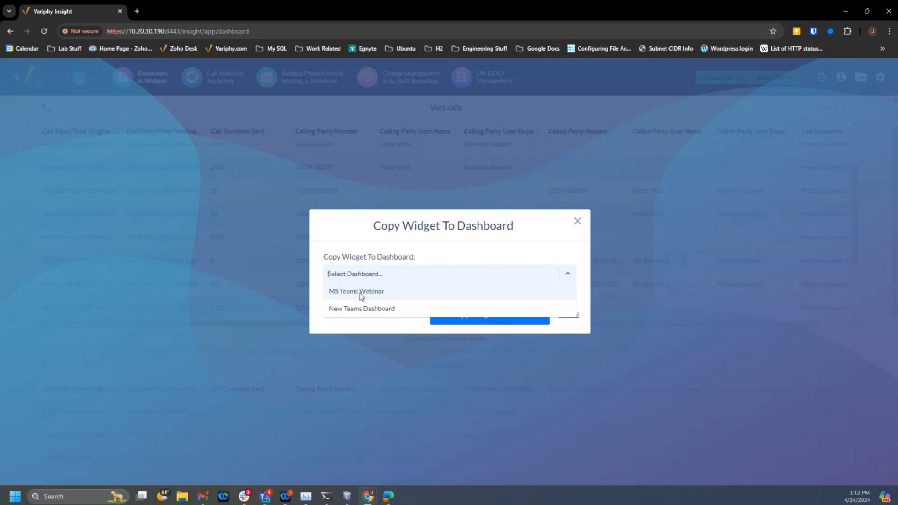
{"action": "left_click", "coordinate": [361, 293]}
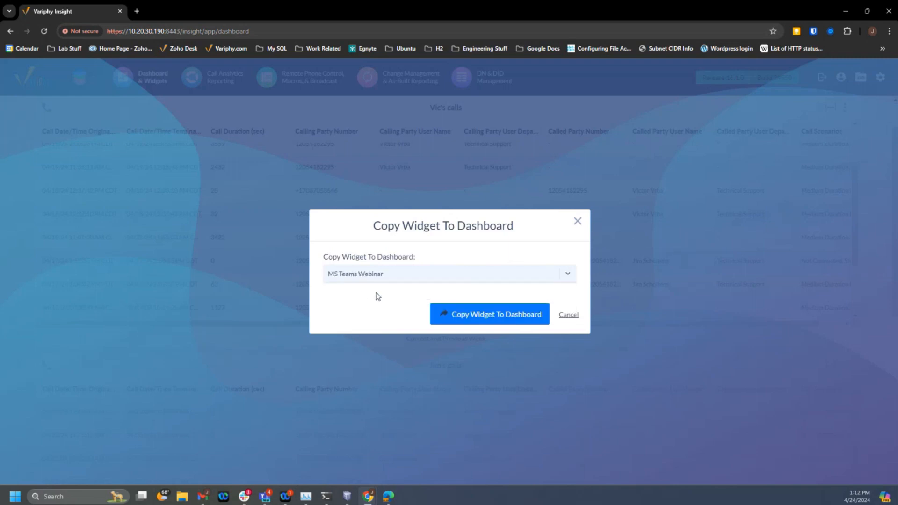
{"action": "left_click", "coordinate": [467, 318]}
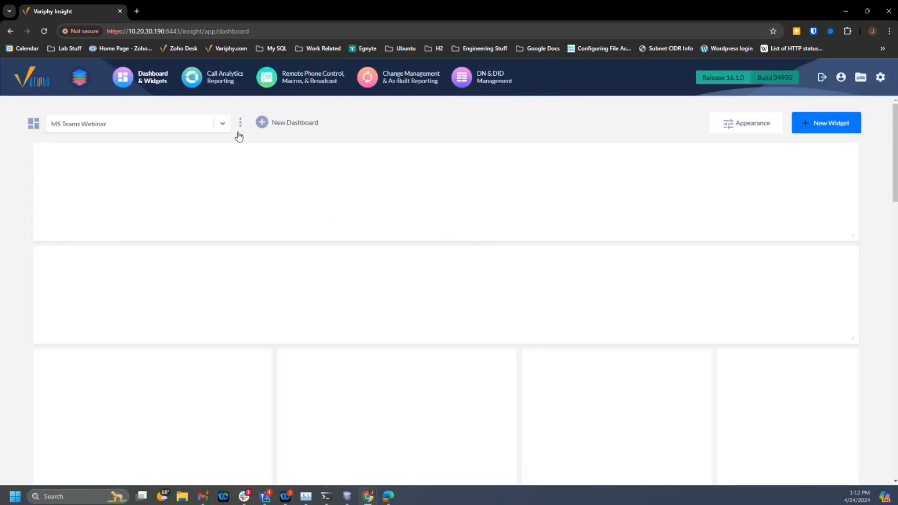
{"action": "scroll", "coordinate": [871, 198], "scroll_direction": "down", "scroll_amount": 13}
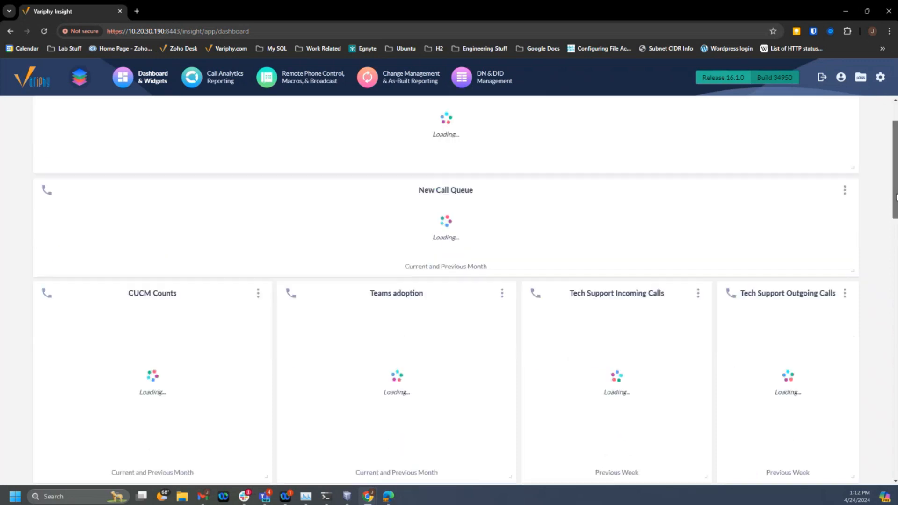
{"action": "scroll", "coordinate": [449, 280], "scroll_direction": "down", "scroll_amount": 4}
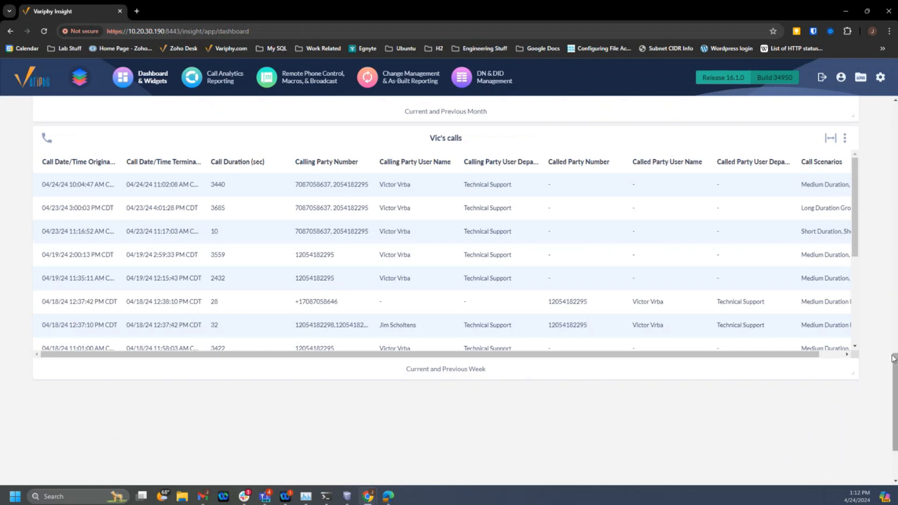
Step: Examine the Variphy 16.1 message widget's title, message text and format options, including Wrap Message Text, and close it without saving
{"action": "scroll", "coordinate": [508, 193], "scroll_direction": "up", "scroll_amount": 2}
{"action": "scroll", "coordinate": [449, 290], "scroll_direction": "up", "scroll_amount": 15}
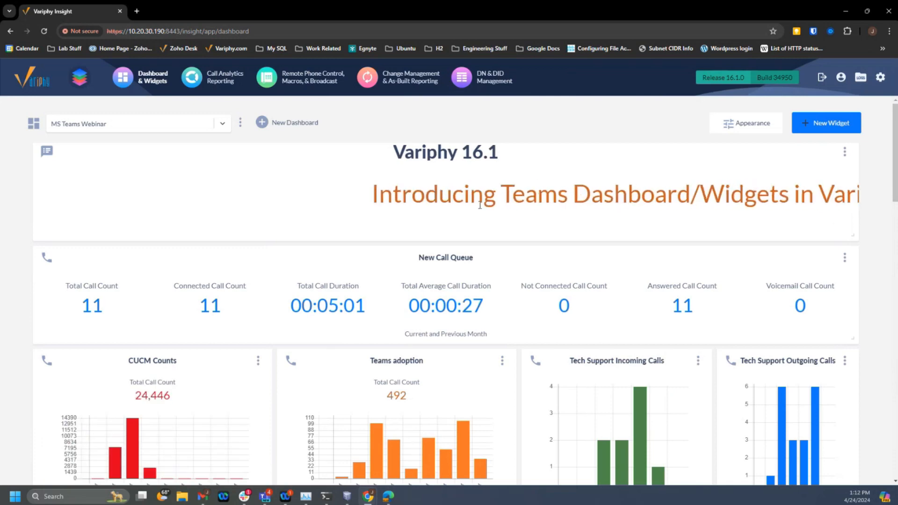
{"action": "left_click", "coordinate": [845, 153]}
{"action": "left_click", "coordinate": [819, 173]}
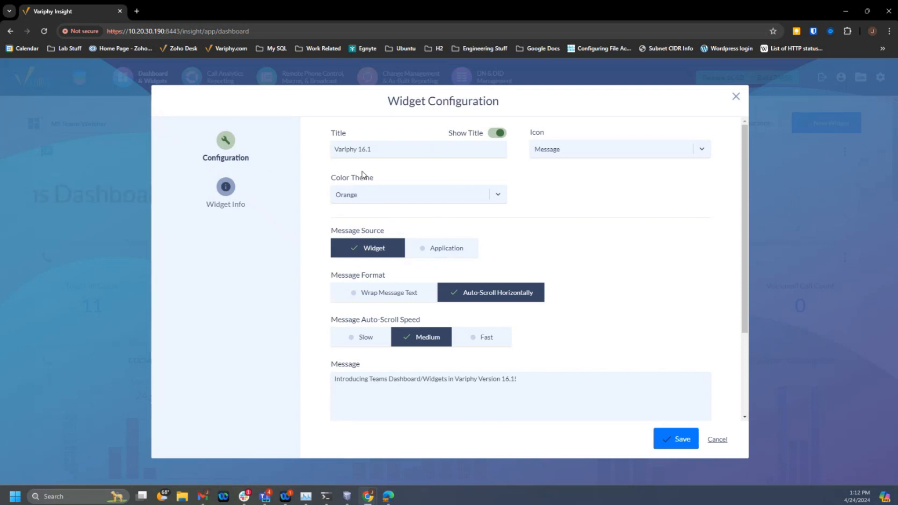
{"action": "left_click_drag", "start_coordinate": [387, 147], "coordinate": [321, 147]}
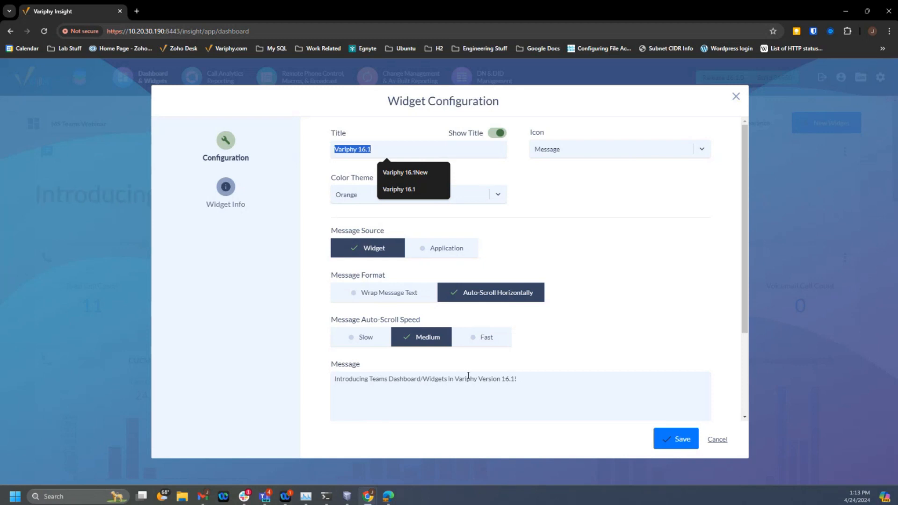
{"action": "left_click", "coordinate": [385, 295]}
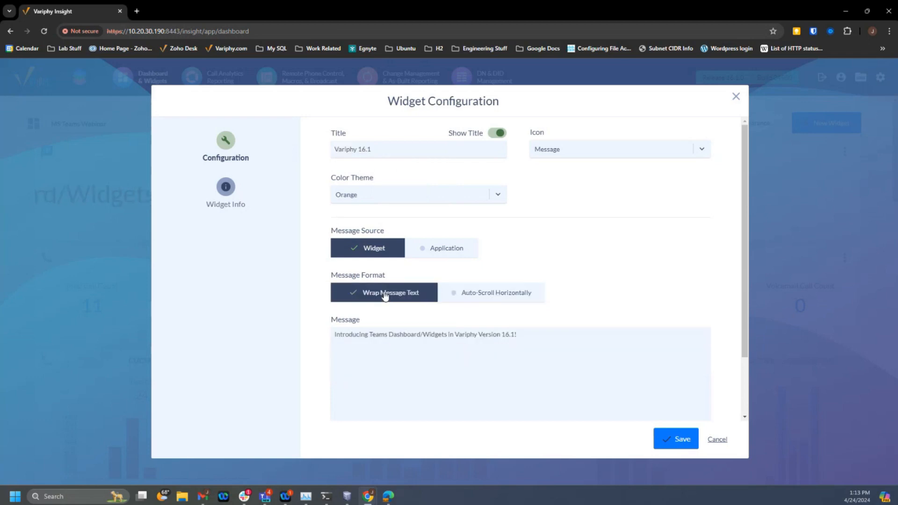
{"action": "left_click", "coordinate": [476, 293]}
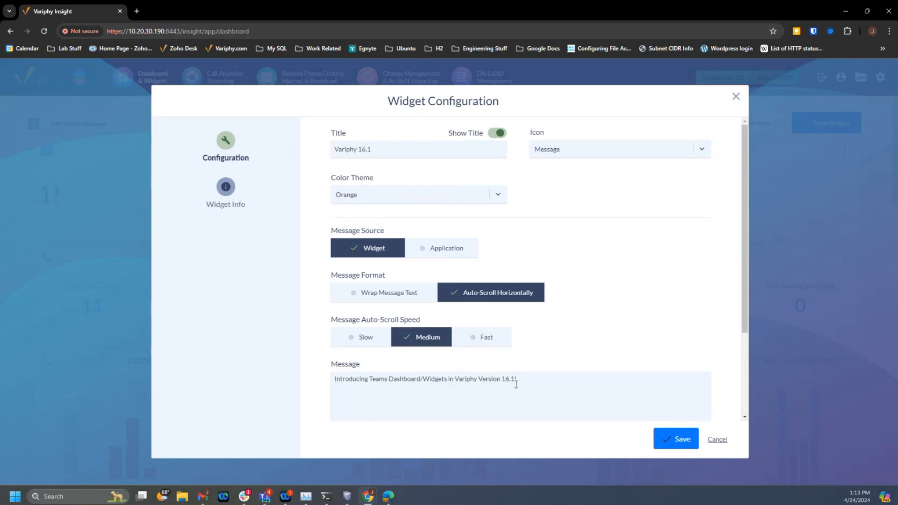
{"action": "left_click_drag", "start_coordinate": [530, 378], "coordinate": [333, 379]}
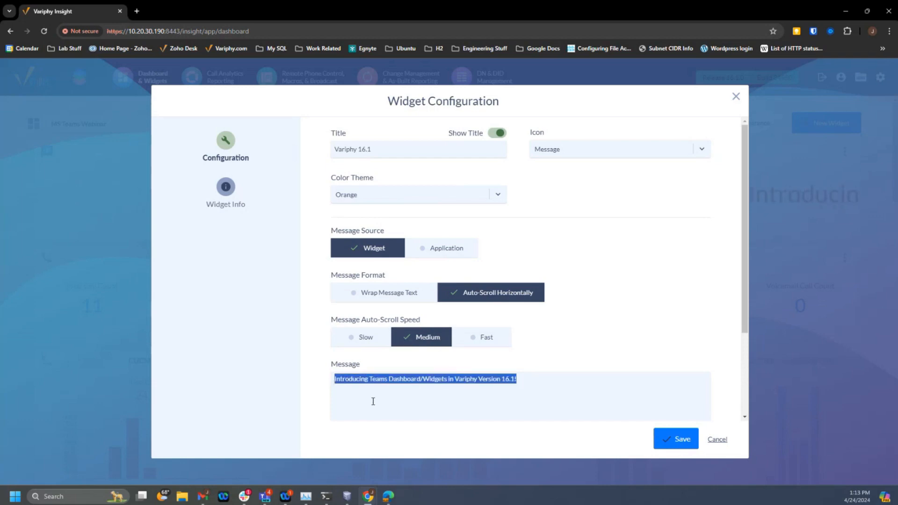
{"action": "left_click", "coordinate": [717, 440]}
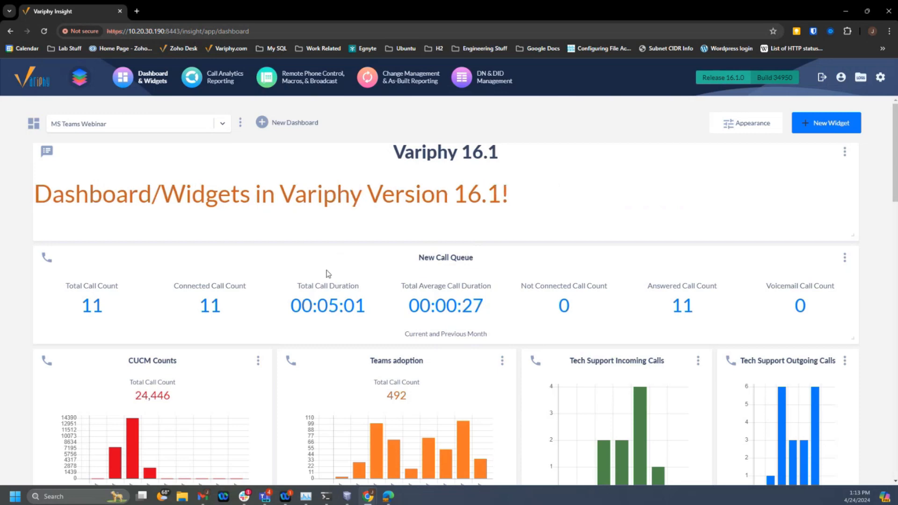
Step: Examine the New Call Queue widget's type, selected statistics, search criteria and time period, and close its configuration without saving
{"action": "scroll", "coordinate": [361, 257], "scroll_direction": "down", "scroll_amount": 1}
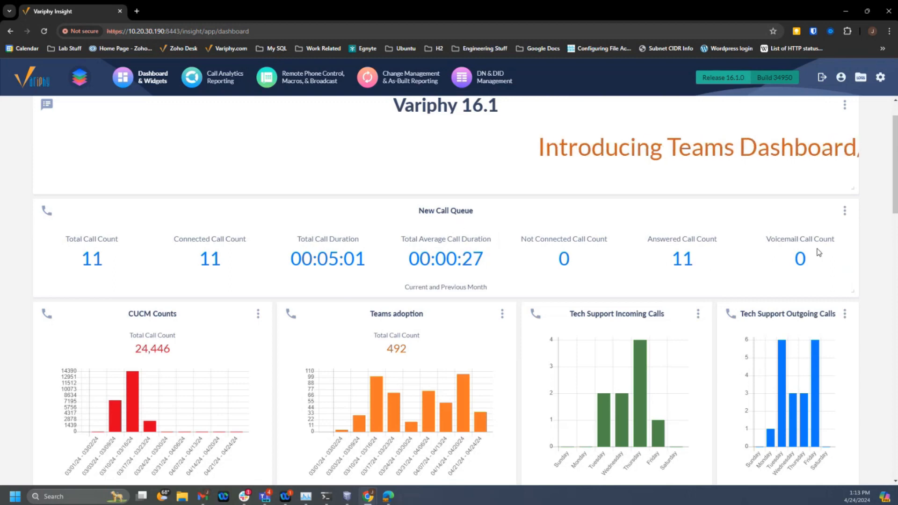
{"action": "left_click", "coordinate": [844, 211]}
{"action": "left_click", "coordinate": [812, 233]}
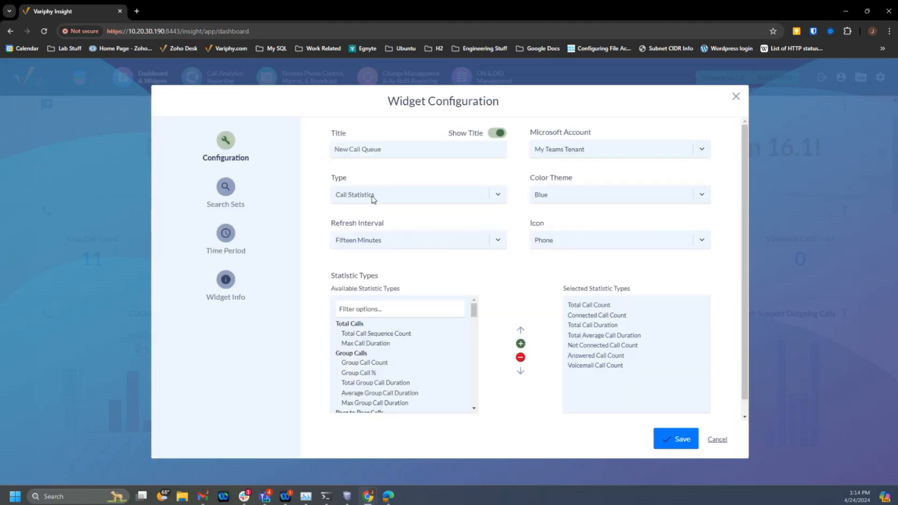
{"action": "left_click", "coordinate": [378, 196]}
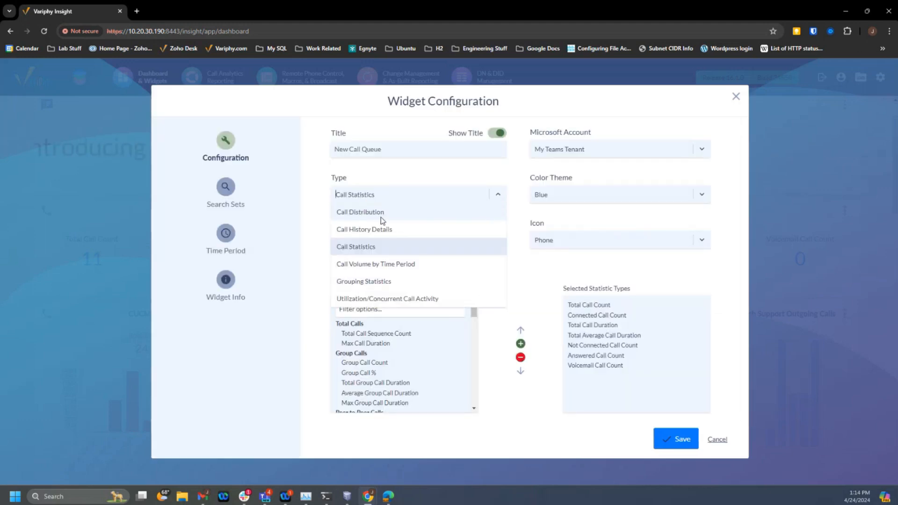
{"action": "left_click", "coordinate": [378, 250]}
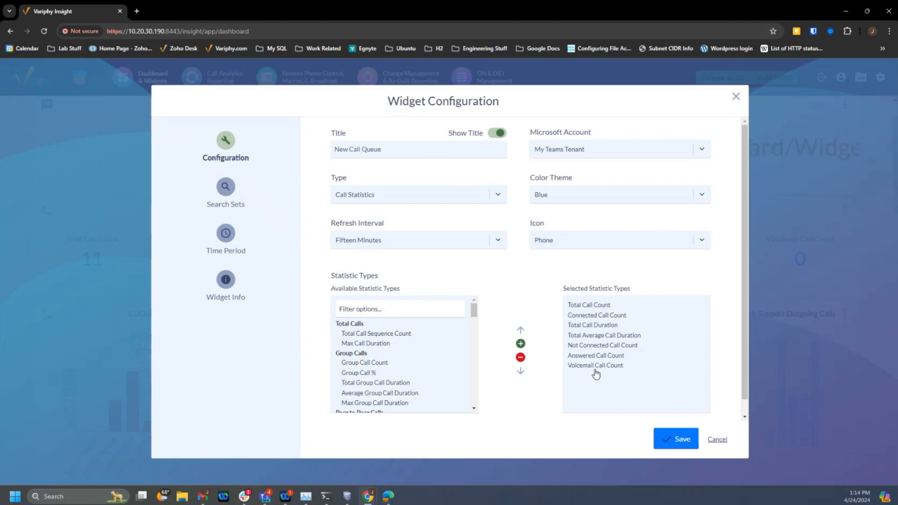
{"action": "left_click", "coordinate": [230, 190]}
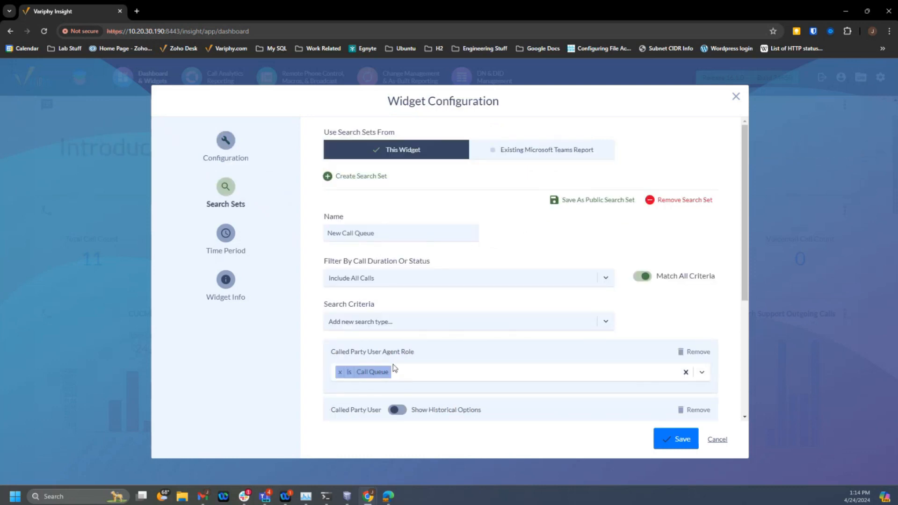
{"action": "scroll", "coordinate": [450, 356], "scroll_direction": "down", "scroll_amount": 1}
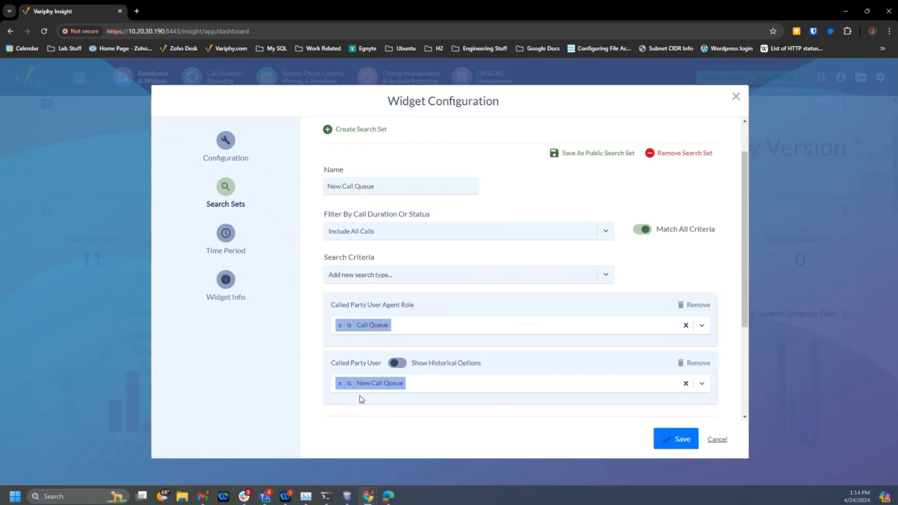
{"action": "left_click", "coordinate": [226, 233]}
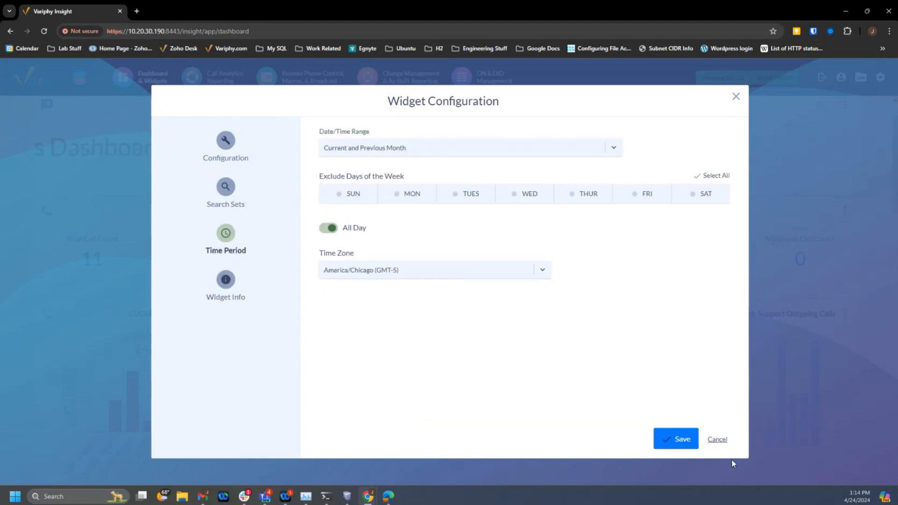
{"action": "left_click", "coordinate": [723, 440]}
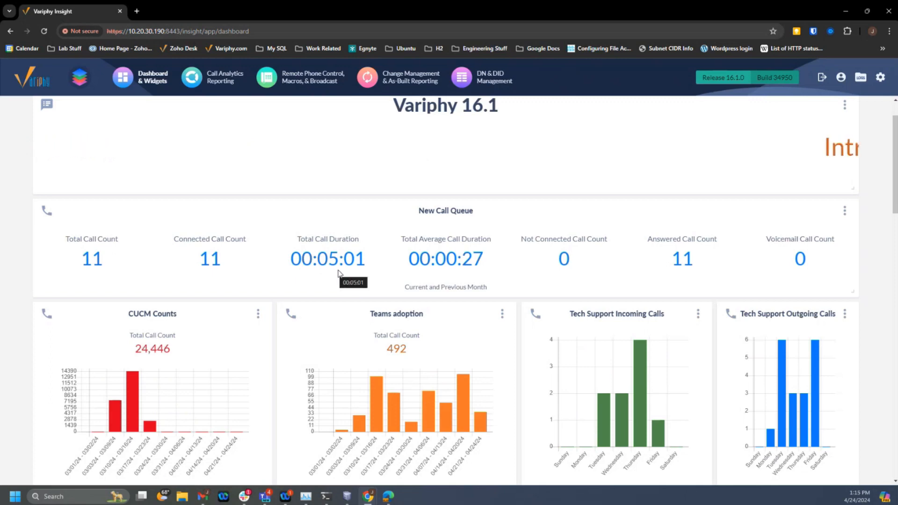
{"action": "scroll", "coordinate": [338, 271], "scroll_direction": "down", "scroll_amount": 1}
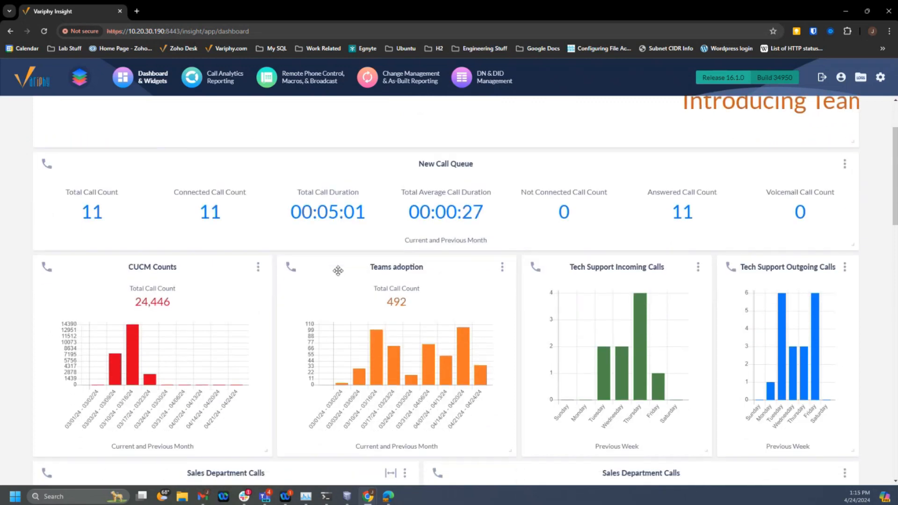
Step: Examine the CUCM Counts widget's type and cluster settings, time period and Call Scenario Types search criterion, and close its configuration
{"action": "scroll", "coordinate": [335, 283], "scroll_direction": "down", "scroll_amount": 1}
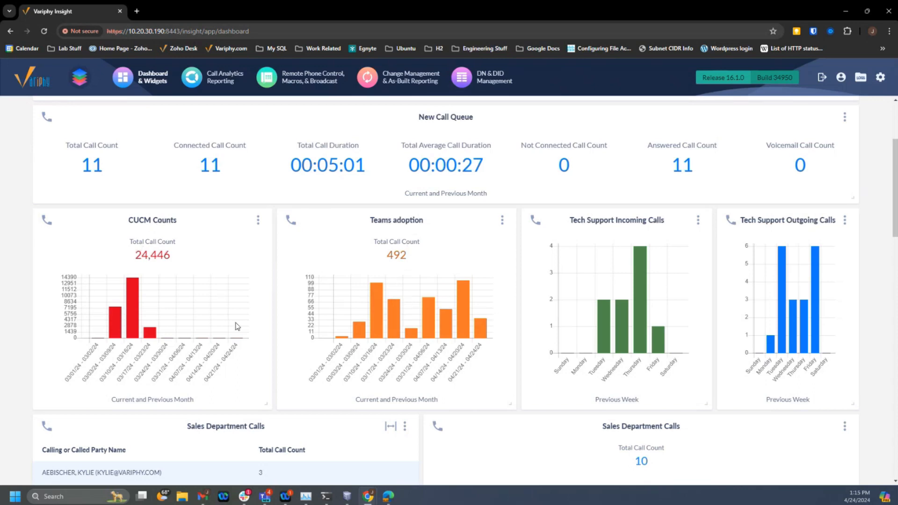
{"action": "left_click", "coordinate": [258, 222]}
{"action": "left_click", "coordinate": [223, 244]}
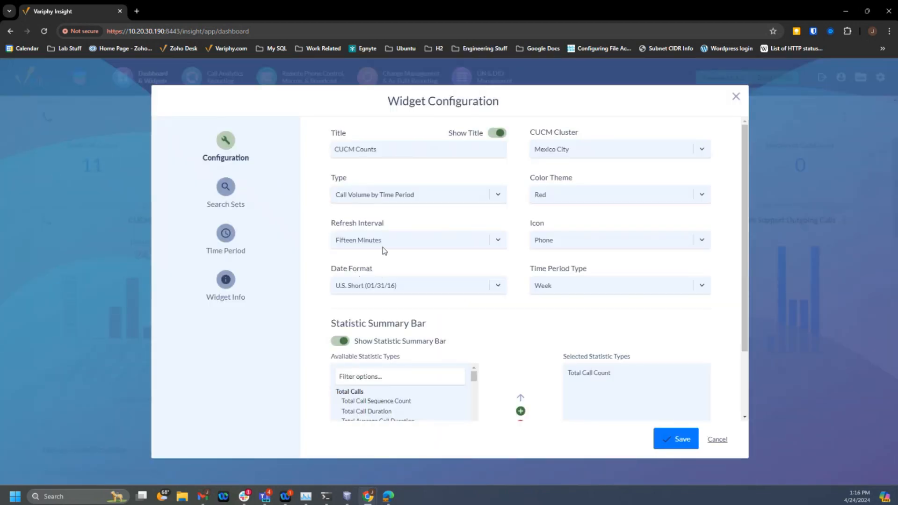
{"action": "left_click", "coordinate": [227, 235]}
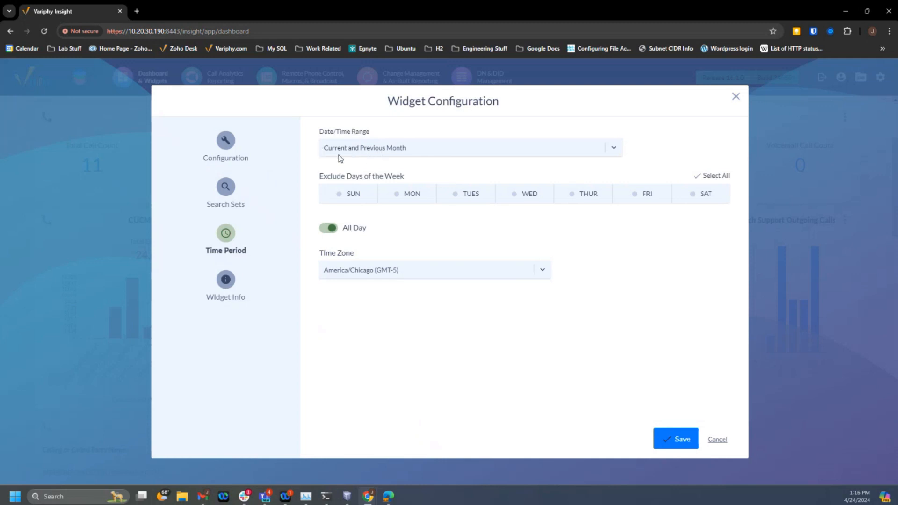
{"action": "left_click", "coordinate": [226, 188]}
{"action": "scroll", "coordinate": [397, 315], "scroll_direction": "down", "scroll_amount": 2}
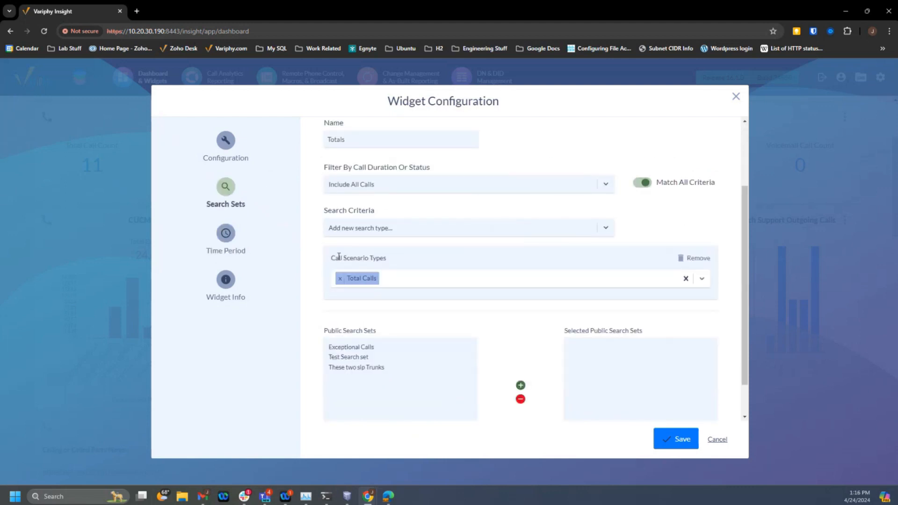
{"action": "left_click_drag", "start_coordinate": [339, 256], "coordinate": [387, 259]}
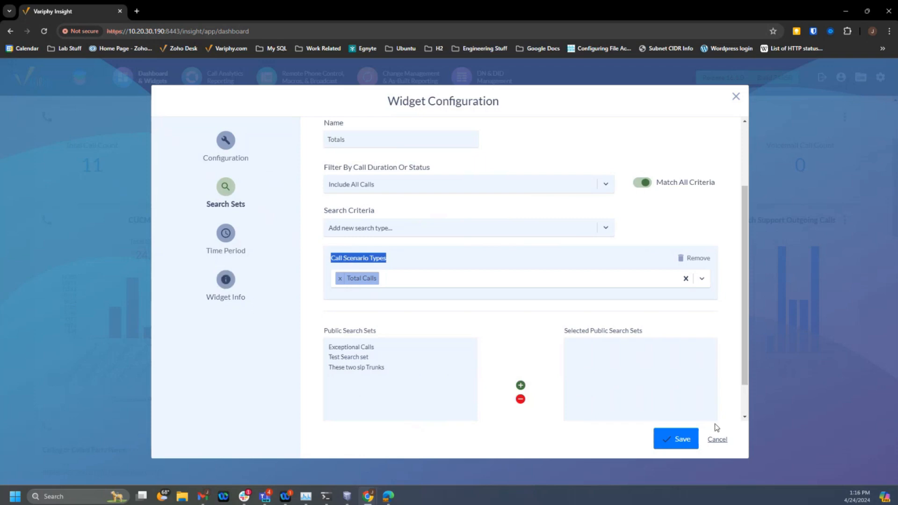
{"action": "left_click", "coordinate": [689, 441]}
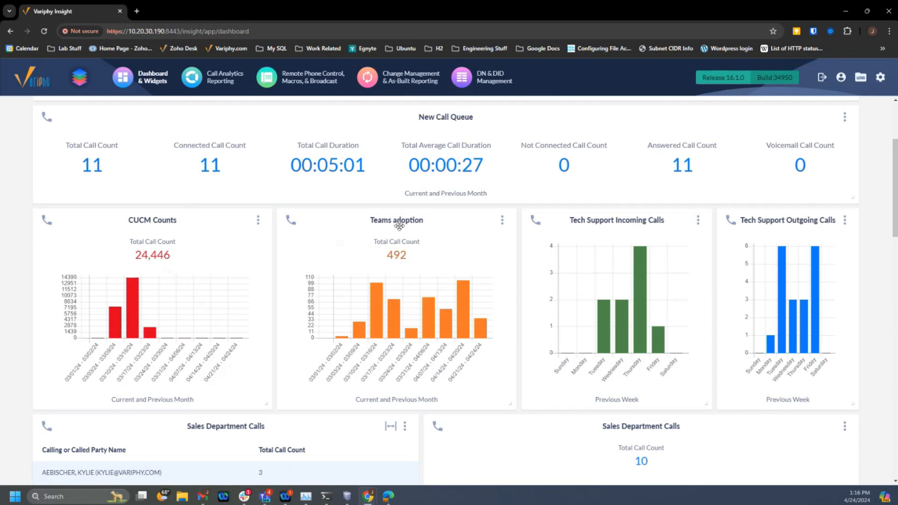
Step: Examine the Teams adoption widget's general settings, summary statistics and Call Scenario Types criterion, and close its configuration without saving
{"action": "left_click", "coordinate": [502, 221]}
{"action": "left_click", "coordinate": [477, 244]}
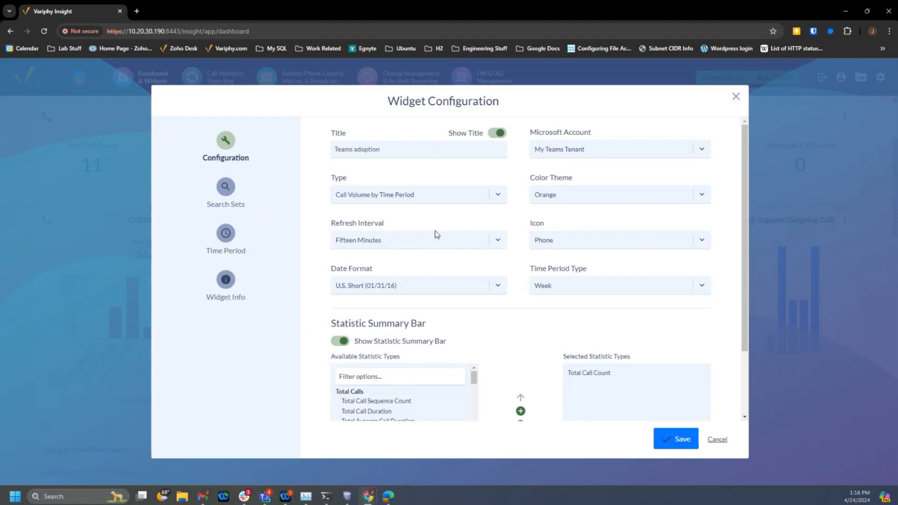
{"action": "scroll", "coordinate": [513, 327], "scroll_direction": "down", "scroll_amount": 1}
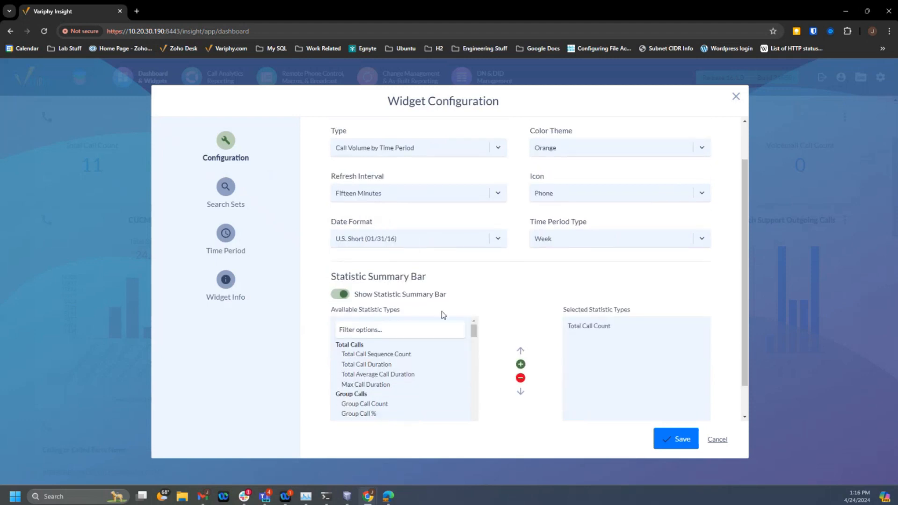
{"action": "left_click", "coordinate": [236, 198]}
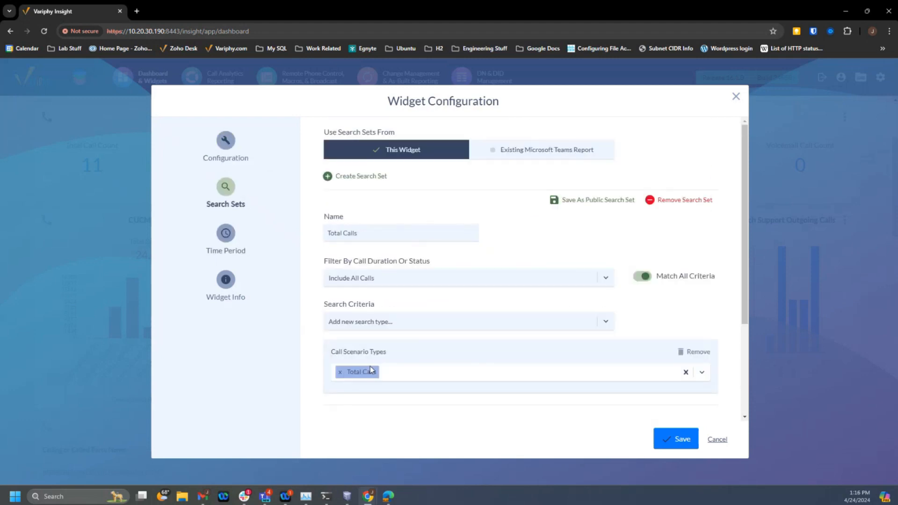
{"action": "left_click_drag", "start_coordinate": [331, 351], "coordinate": [376, 353]}
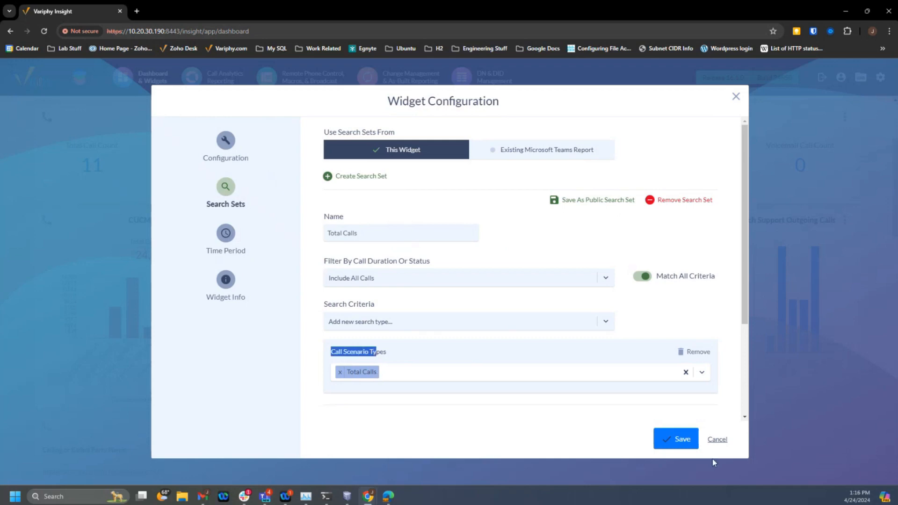
{"action": "left_click", "coordinate": [717, 441]}
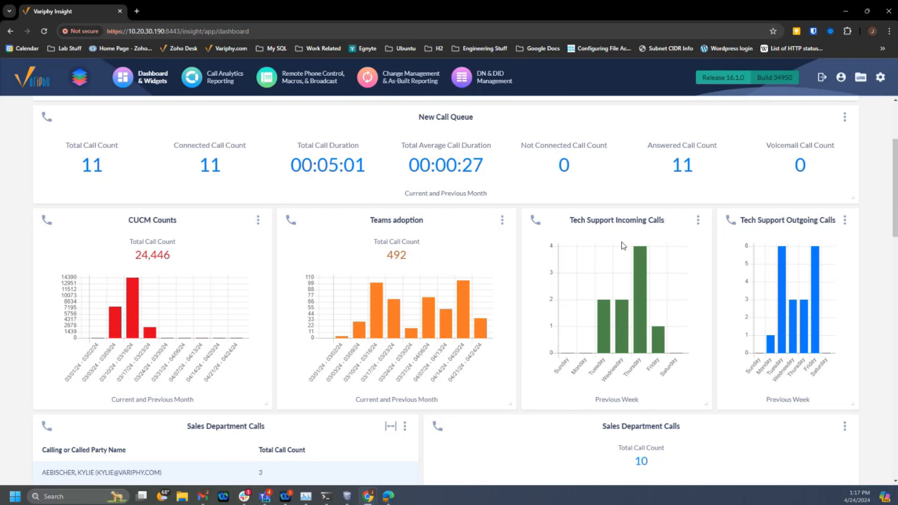
Step: Examine the Tech Support Incoming Calls widget's type, time period type and Called Party Department criterion, and close it without saving
{"action": "mouse_move", "coordinate": [782, 253]}
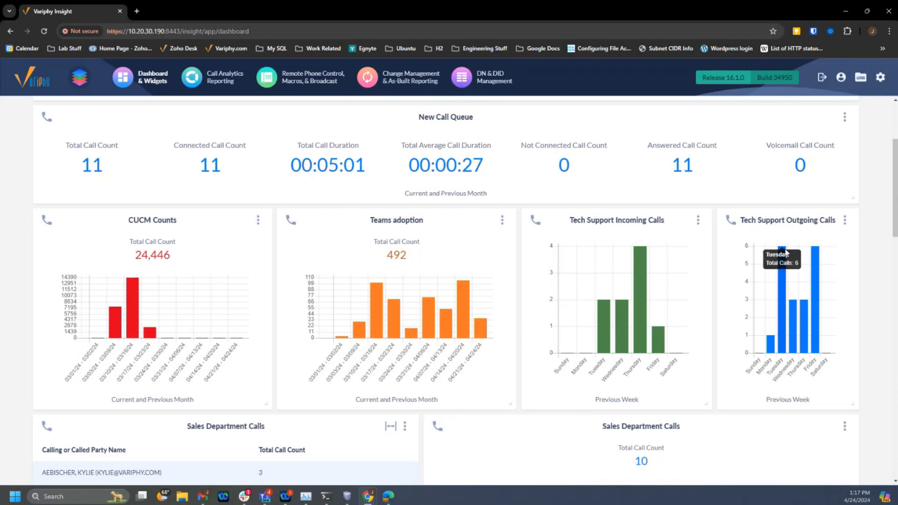
{"action": "left_click", "coordinate": [699, 221]}
{"action": "left_click", "coordinate": [707, 242]}
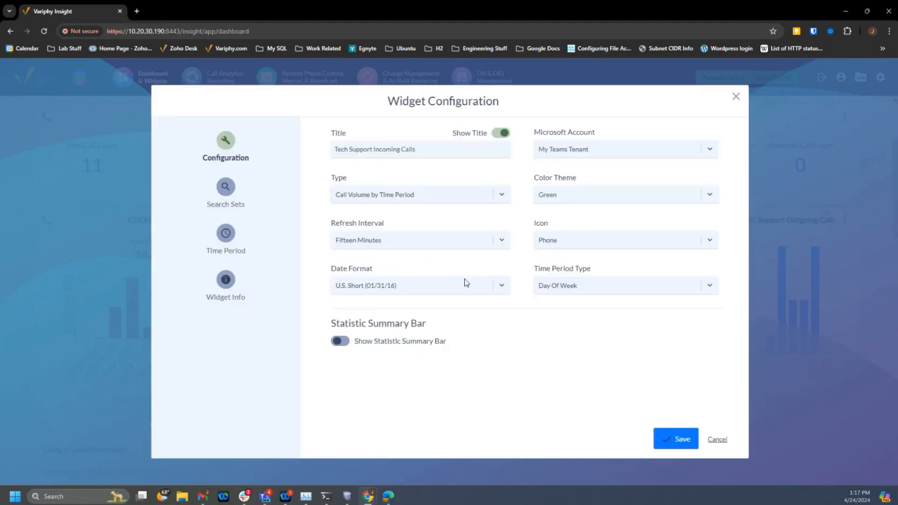
{"action": "left_click", "coordinate": [224, 187]}
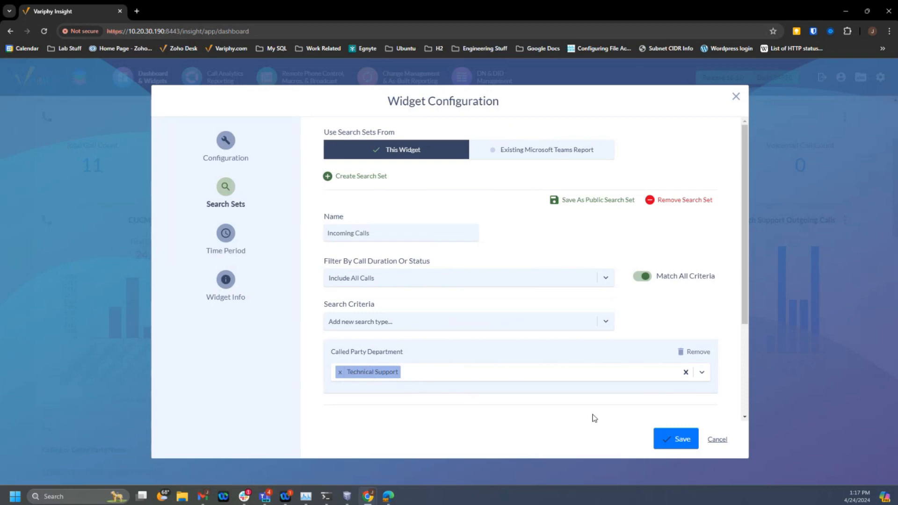
{"action": "left_click", "coordinate": [718, 441]}
Step: Examine the Tech Support Outgoing Calls widget's general settings and Calling Party Department criterion, and close it without saving
{"action": "left_click", "coordinate": [845, 220]}
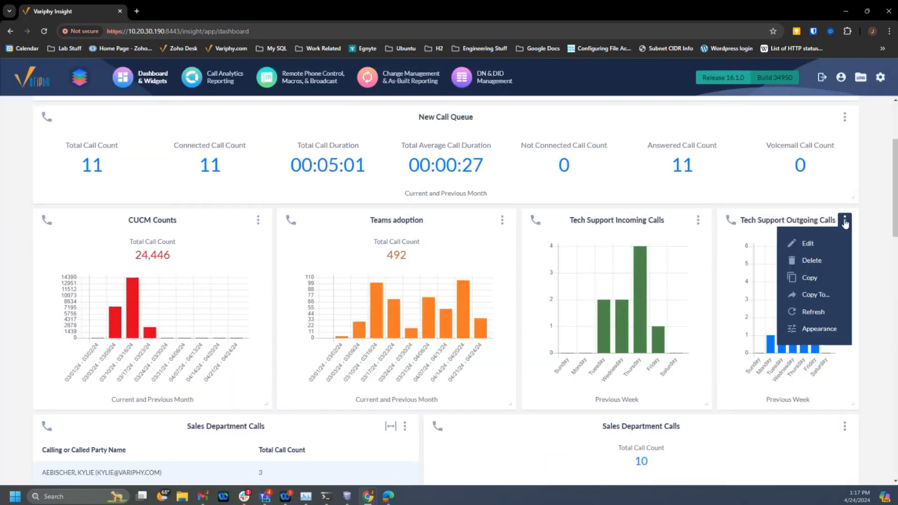
{"action": "left_click", "coordinate": [808, 243]}
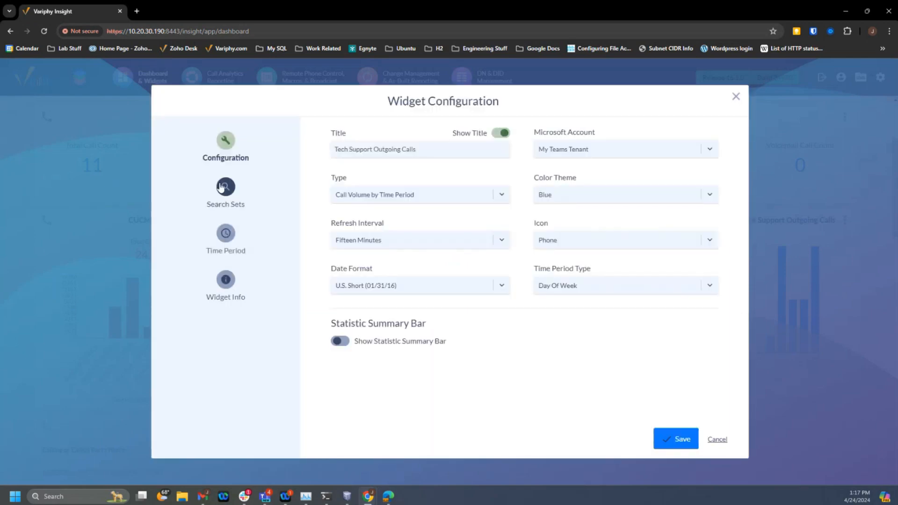
{"action": "left_click", "coordinate": [226, 186]}
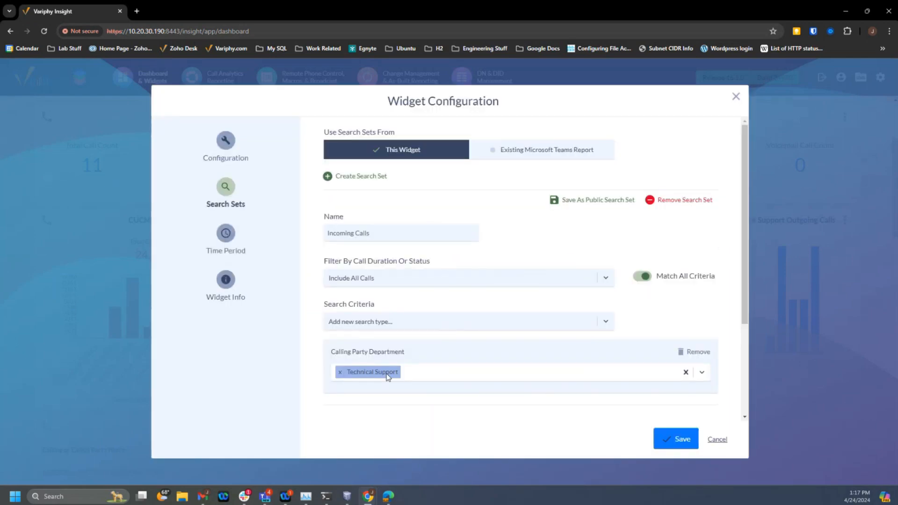
{"action": "left_click", "coordinate": [724, 442]}
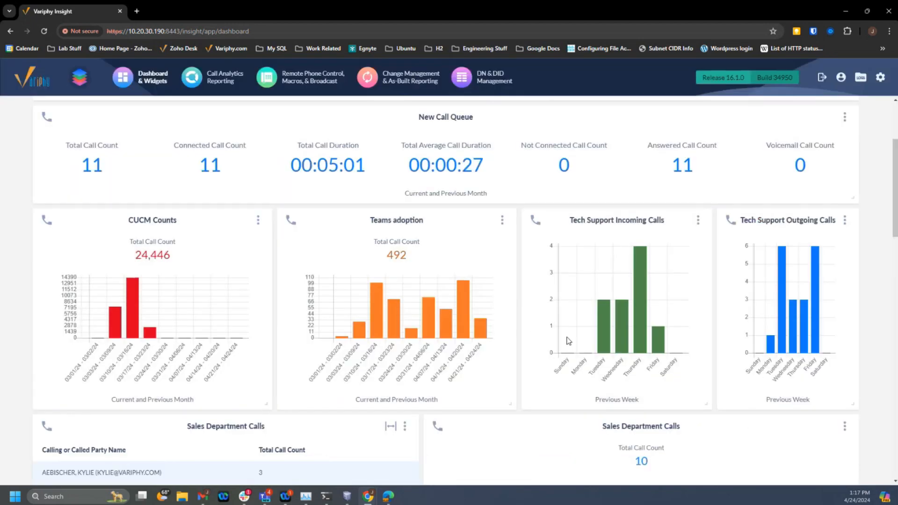
Step: Examine the Sales Department Calls table widget's grouping type, sorting, maximum grouping count, grouping statistics and department criterion, and close it without saving
{"action": "scroll", "coordinate": [570, 339], "scroll_direction": "down", "scroll_amount": 1}
{"action": "scroll", "coordinate": [561, 334], "scroll_direction": "down", "scroll_amount": 2}
{"action": "scroll", "coordinate": [519, 327], "scroll_direction": "down", "scroll_amount": 1}
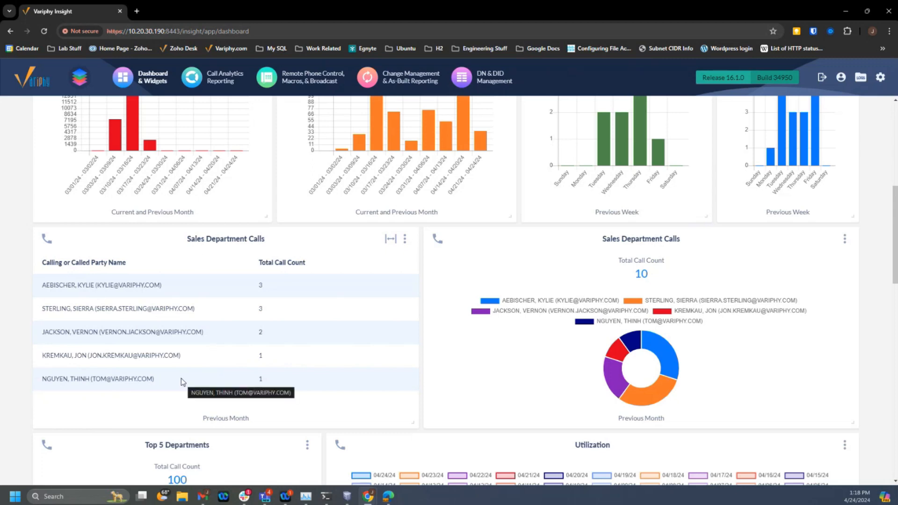
{"action": "left_click", "coordinate": [405, 240]}
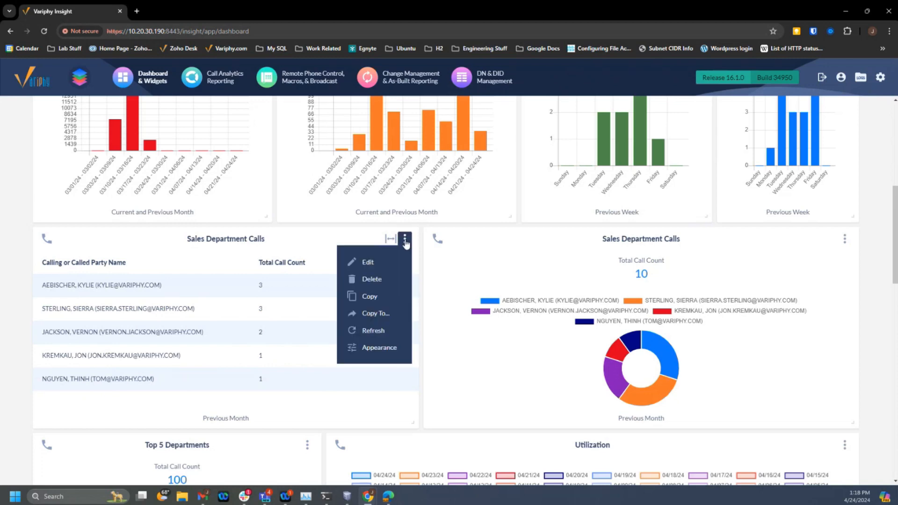
{"action": "left_click", "coordinate": [358, 261]}
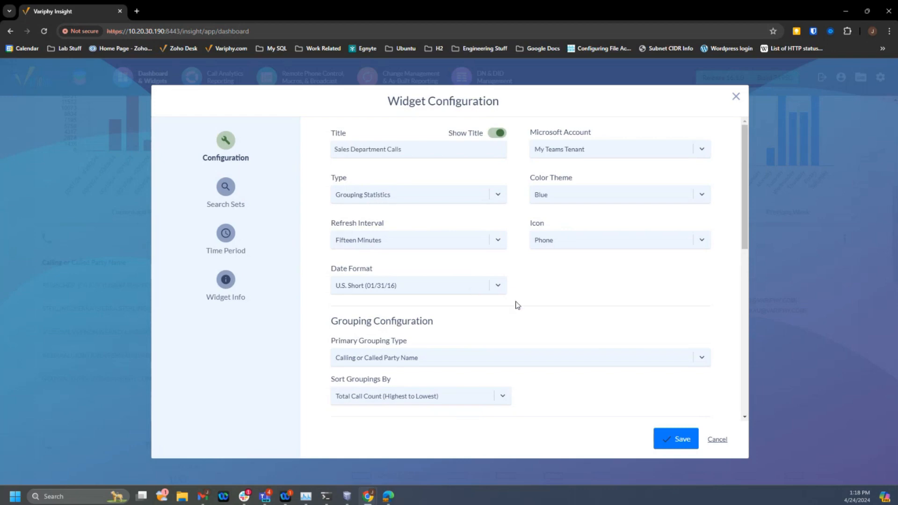
{"action": "scroll", "coordinate": [579, 311], "scroll_direction": "down", "scroll_amount": 2}
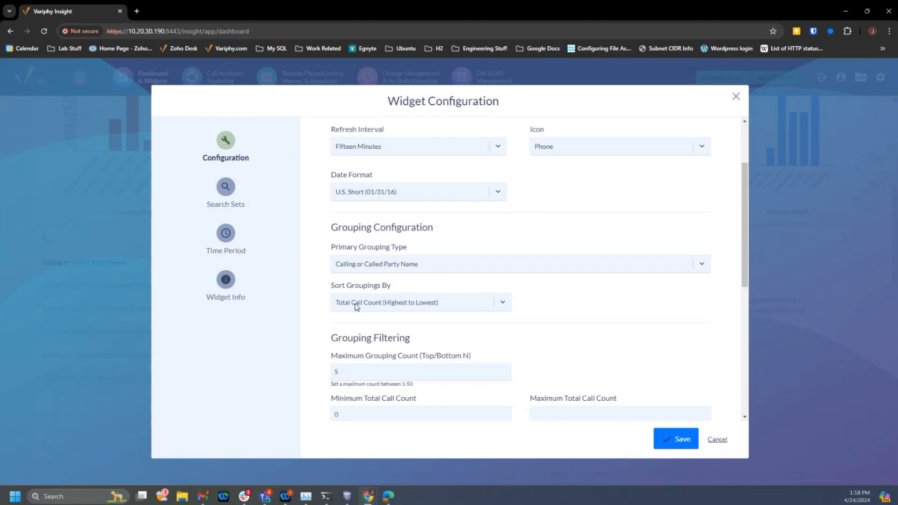
{"action": "scroll", "coordinate": [383, 314], "scroll_direction": "down", "scroll_amount": 1}
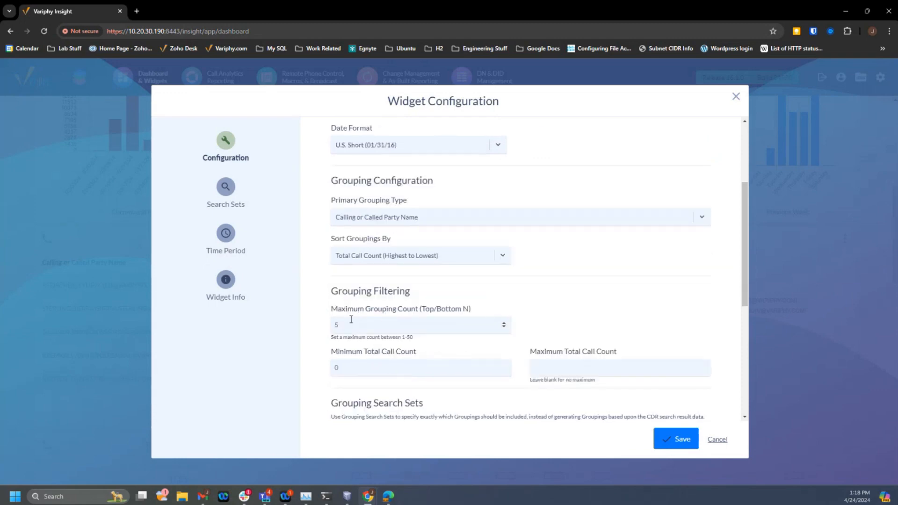
{"action": "left_click_drag", "start_coordinate": [340, 326], "coordinate": [330, 331]}
{"action": "scroll", "coordinate": [322, 332], "scroll_direction": "down", "scroll_amount": 6}
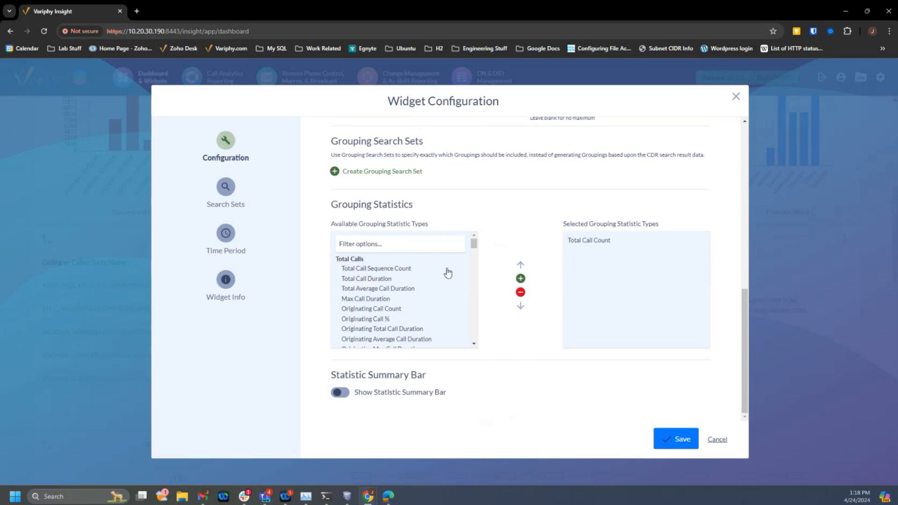
{"action": "mouse_move", "coordinate": [475, 246]}
{"action": "left_mouse_down"}
{"action": "mouse_move", "coordinate": [472, 297]}
{"action": "mouse_move", "coordinate": [487, 243]}
{"action": "left_mouse_up"}
{"action": "left_click", "coordinate": [233, 187]}
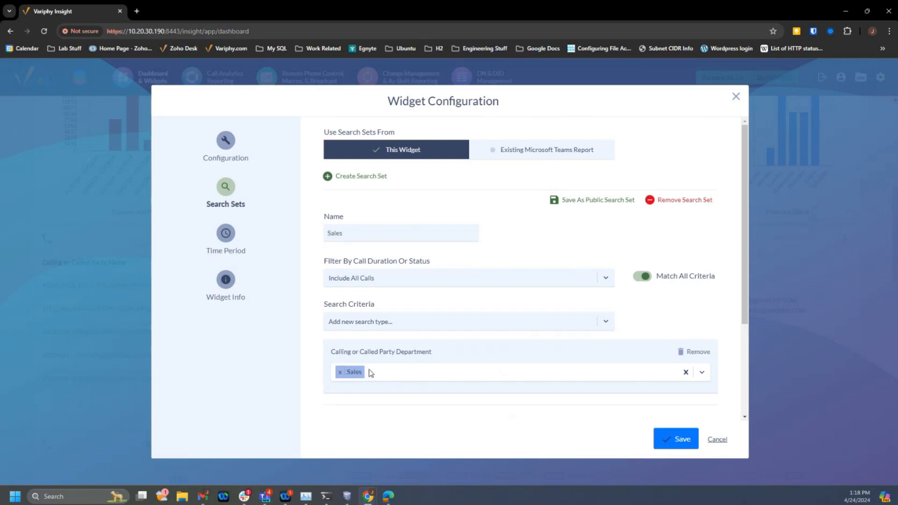
{"action": "left_click", "coordinate": [719, 439]}
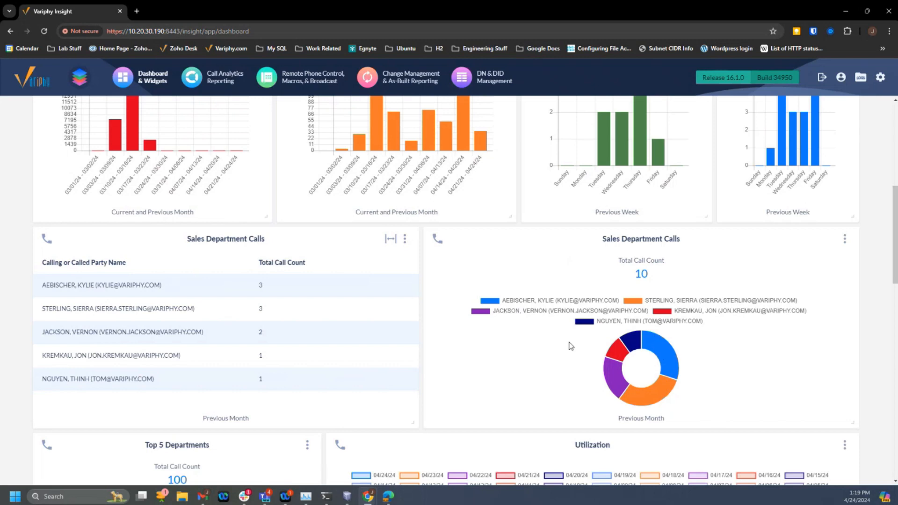
Step: Check the Sales Department Calls donut chart's slices, examine its widget type, grouping, result display count, summary statistics and search set, and close it without saving
{"action": "mouse_move", "coordinate": [663, 354]}
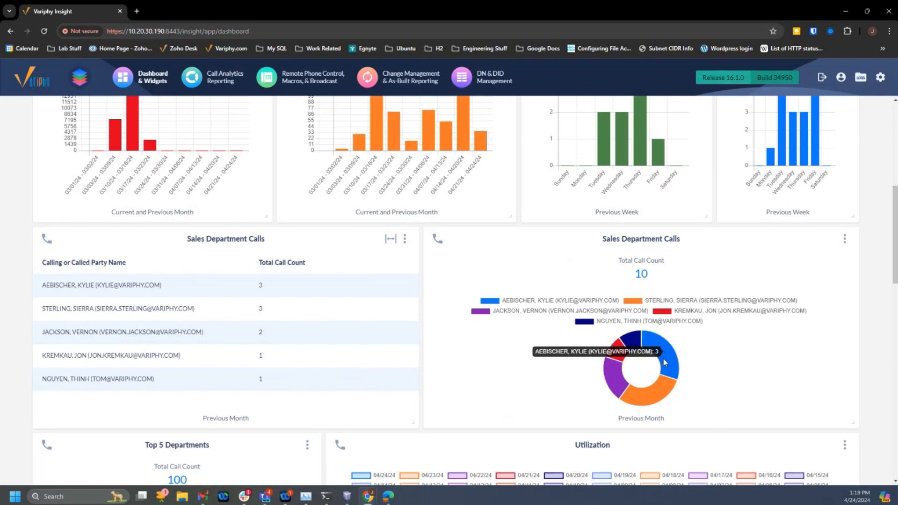
{"action": "mouse_move", "coordinate": [662, 386]}
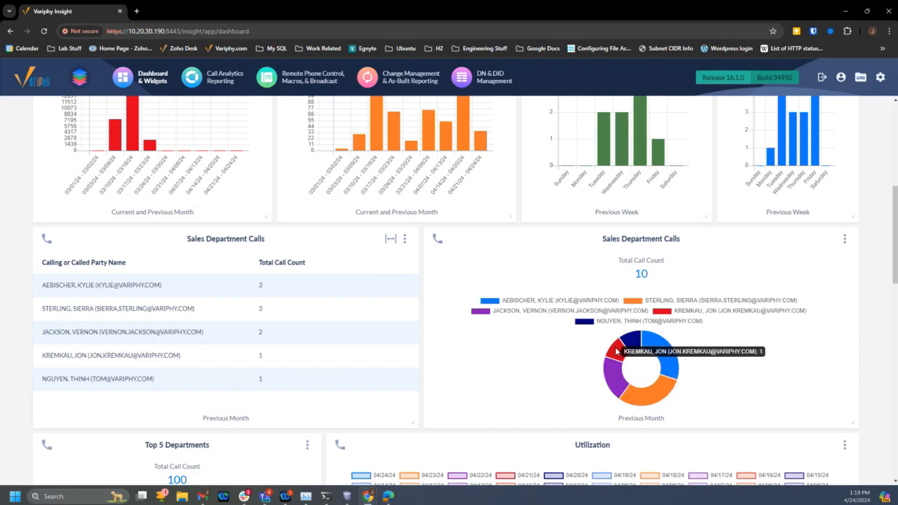
{"action": "mouse_move", "coordinate": [628, 344]}
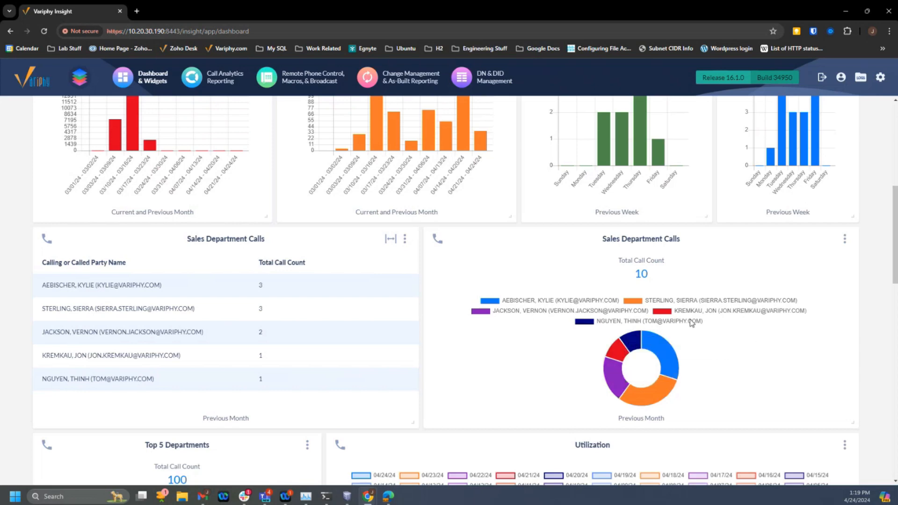
{"action": "scroll", "coordinate": [691, 323], "scroll_direction": "down", "scroll_amount": 1}
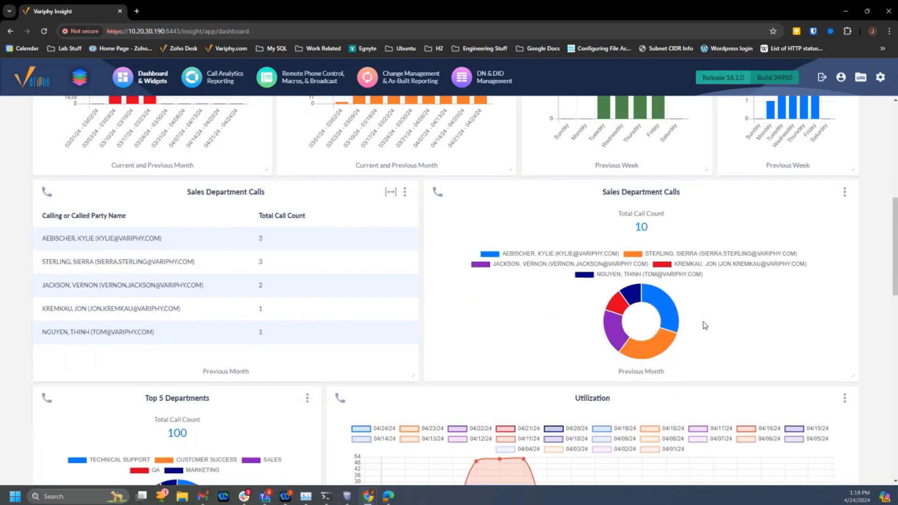
{"action": "left_click", "coordinate": [845, 192]}
{"action": "left_click", "coordinate": [806, 215]}
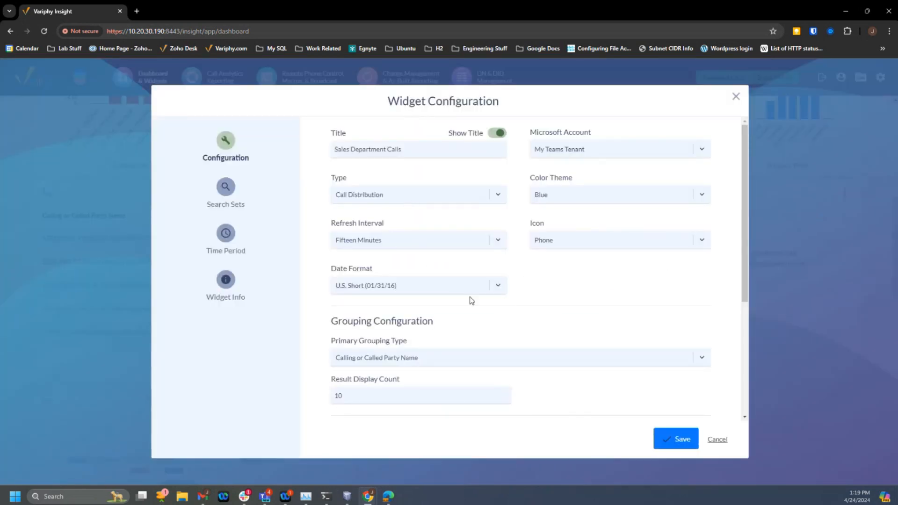
{"action": "scroll", "coordinate": [504, 314], "scroll_direction": "down", "scroll_amount": 2}
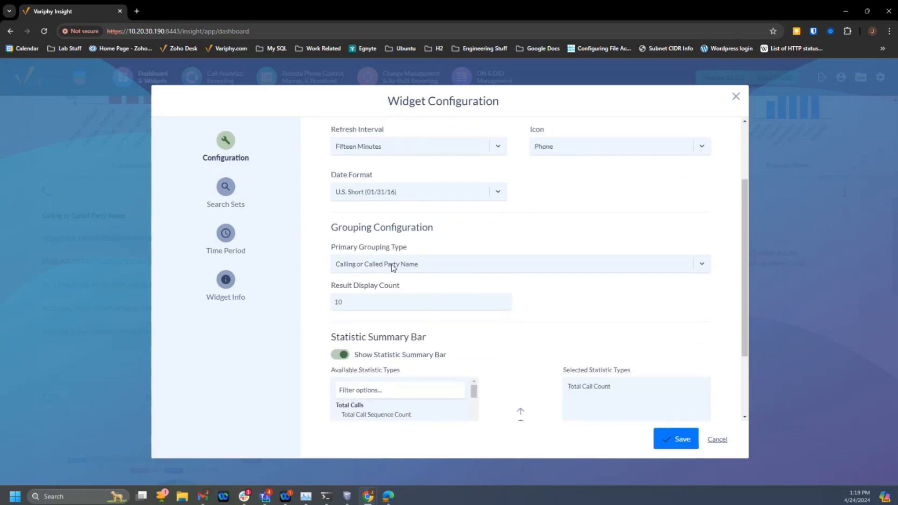
{"action": "double_click", "coordinate": [346, 301]}
{"action": "scroll", "coordinate": [586, 311], "scroll_direction": "down", "scroll_amount": 2}
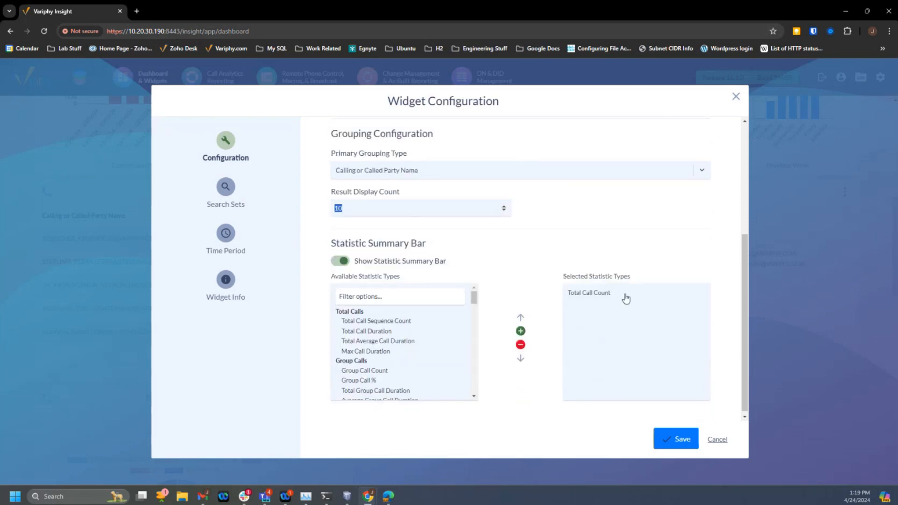
{"action": "left_click", "coordinate": [234, 196]}
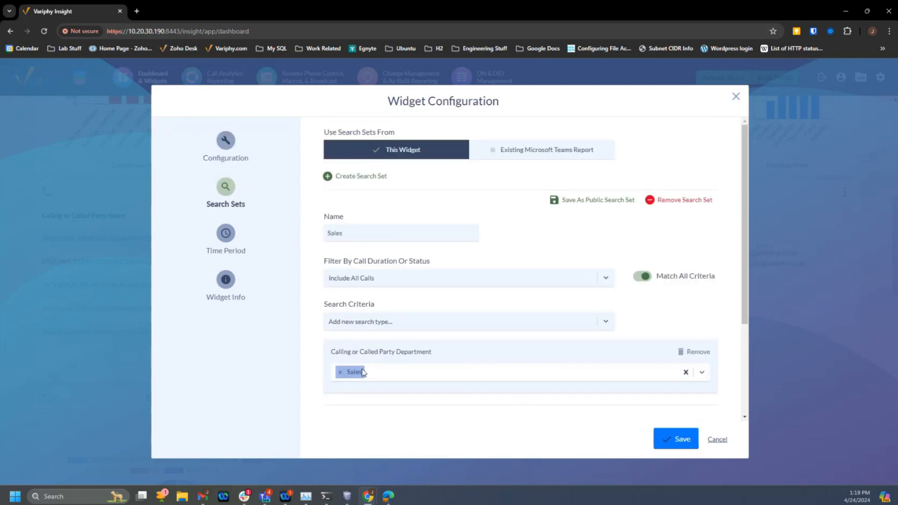
{"action": "left_click", "coordinate": [722, 443]}
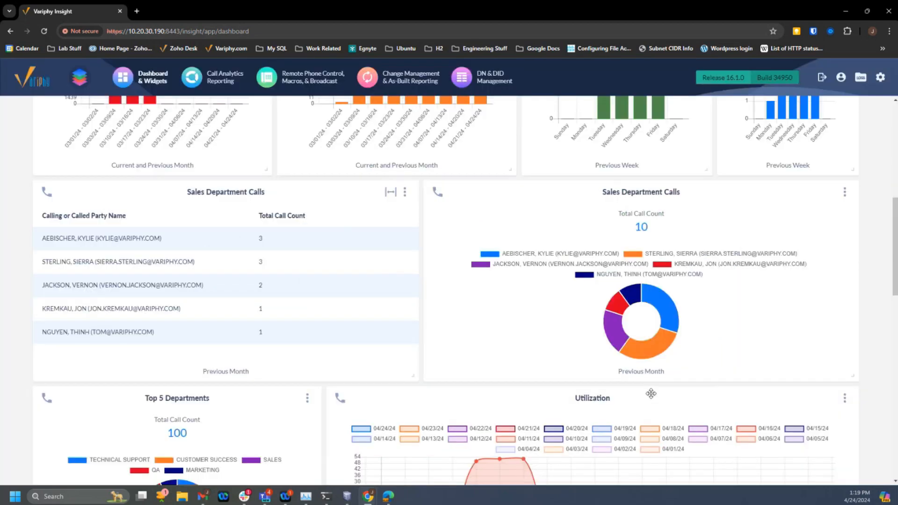
Step: Examine the Top 5 Departments widget's department criterion, time period, grouping type, result display count and summary statistics, close it, and check its chart's largest slice
{"action": "scroll", "coordinate": [501, 322], "scroll_direction": "down", "scroll_amount": 3}
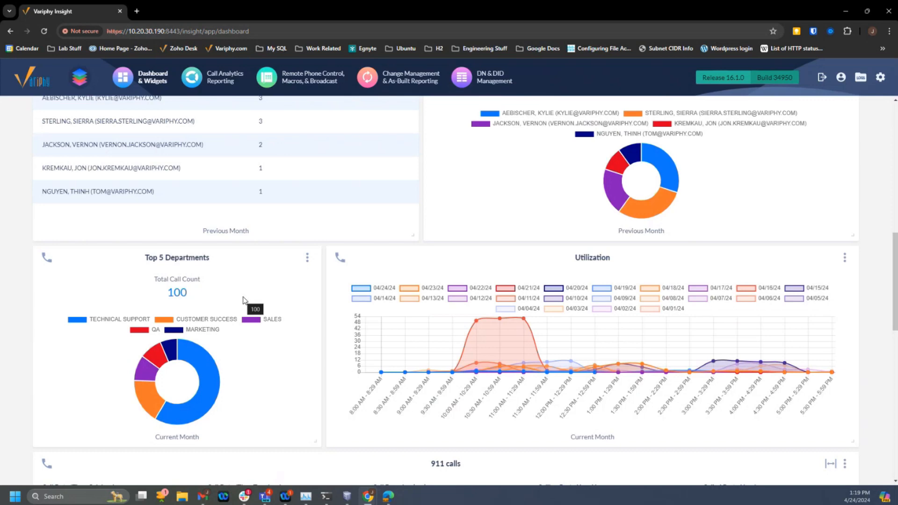
{"action": "left_click", "coordinate": [307, 257]}
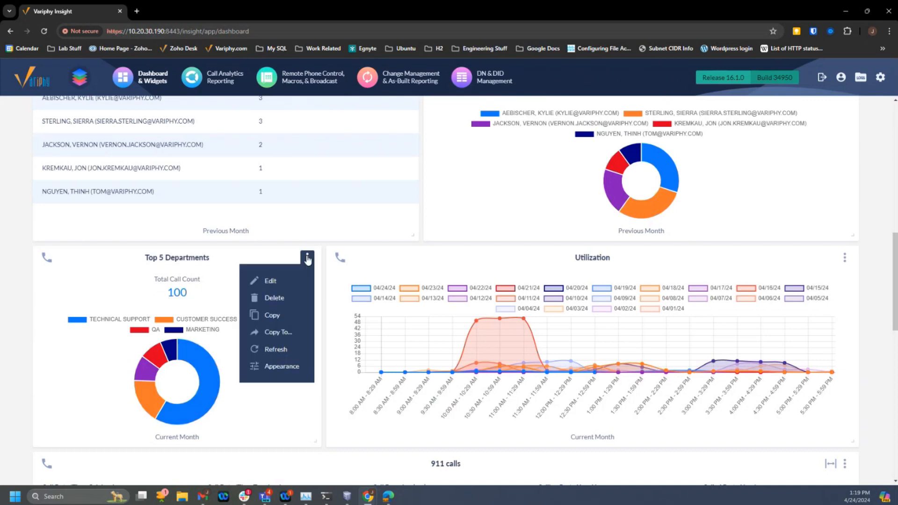
{"action": "left_click", "coordinate": [283, 281]}
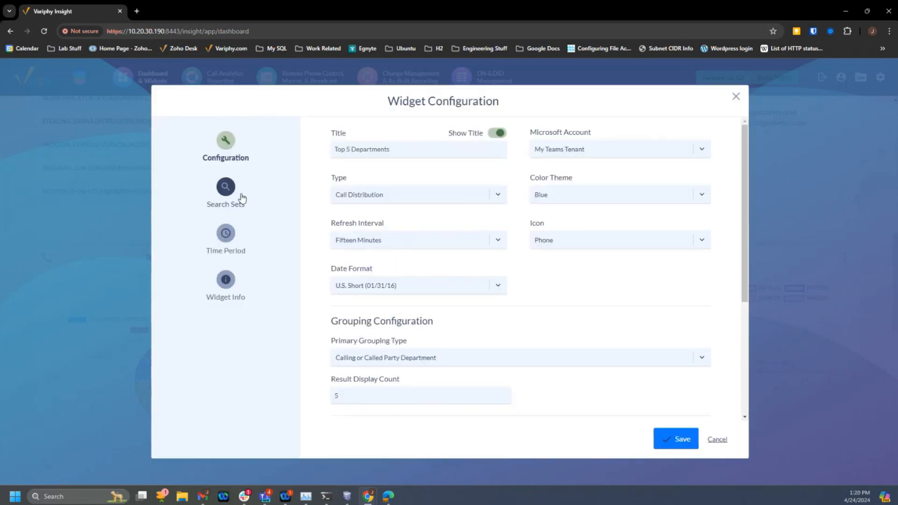
{"action": "left_click", "coordinate": [227, 191]}
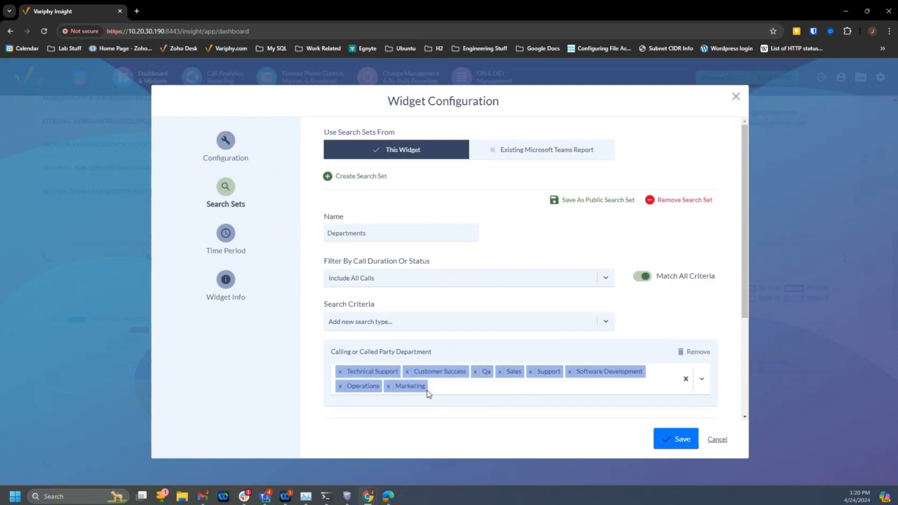
{"action": "left_click", "coordinate": [227, 235]}
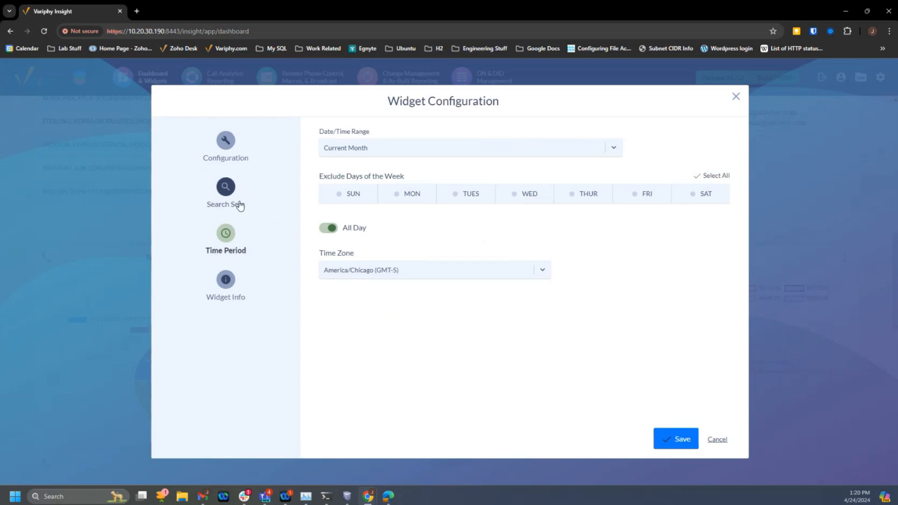
{"action": "left_click", "coordinate": [233, 154]}
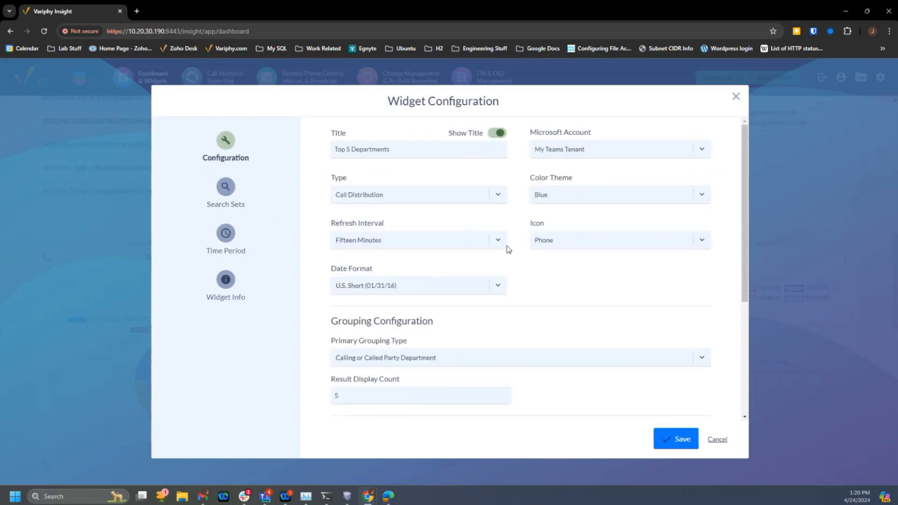
{"action": "scroll", "coordinate": [561, 328], "scroll_direction": "down", "scroll_amount": 3}
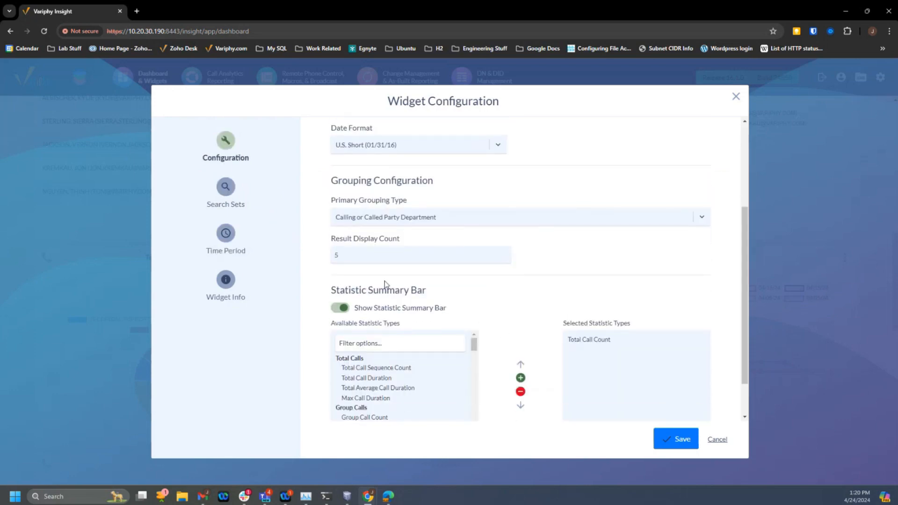
{"action": "left_click", "coordinate": [349, 258]}
{"action": "left_click_drag", "start_coordinate": [349, 258], "coordinate": [323, 255]}
{"action": "scroll", "coordinate": [575, 253], "scroll_direction": "down", "scroll_amount": 1}
{"action": "left_click", "coordinate": [693, 438]}
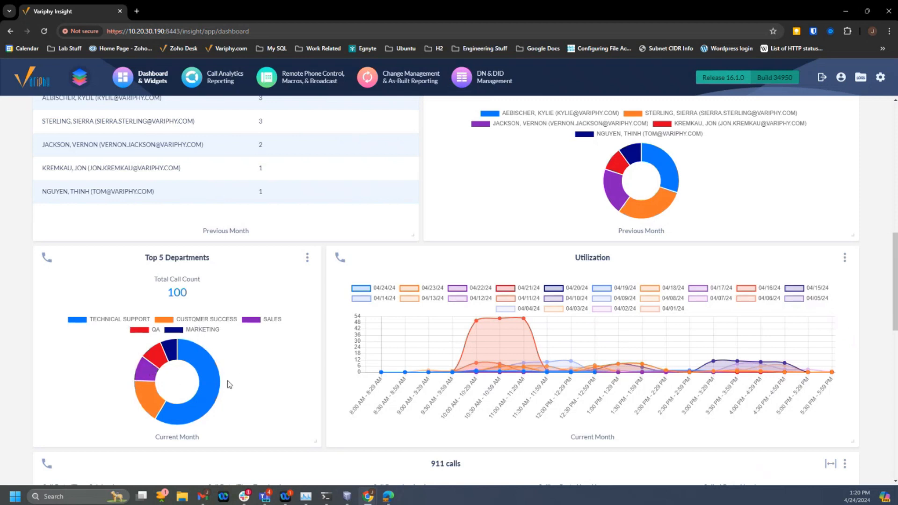
{"action": "mouse_move", "coordinate": [215, 384]}
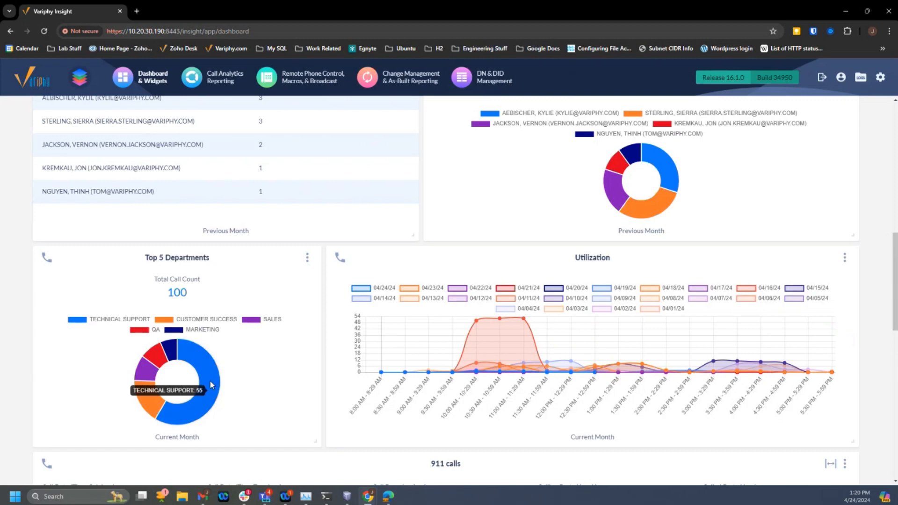
Step: Edit the Utilization widget to show a statistic summary bar with Total Call Count, Total Call Duration and Total Average Call Duration
{"action": "scroll", "coordinate": [277, 361], "scroll_direction": "down", "scroll_amount": 1}
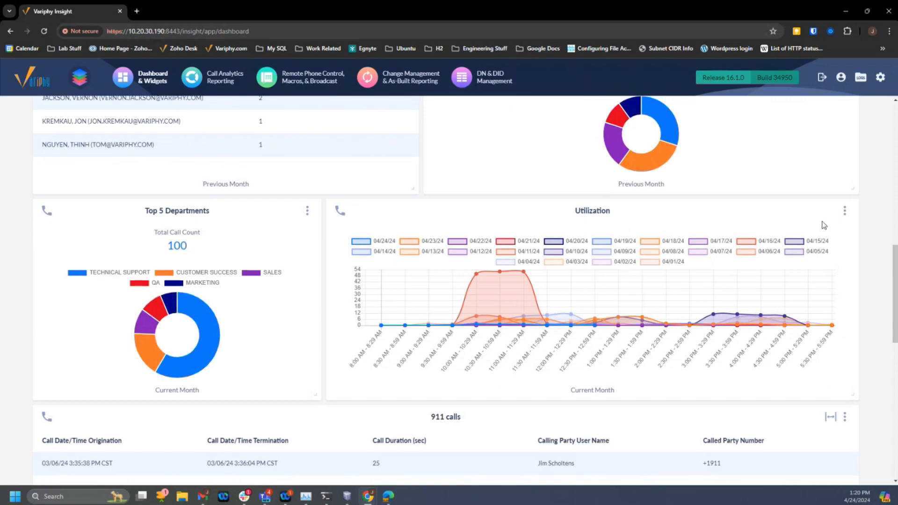
{"action": "left_click", "coordinate": [844, 211]}
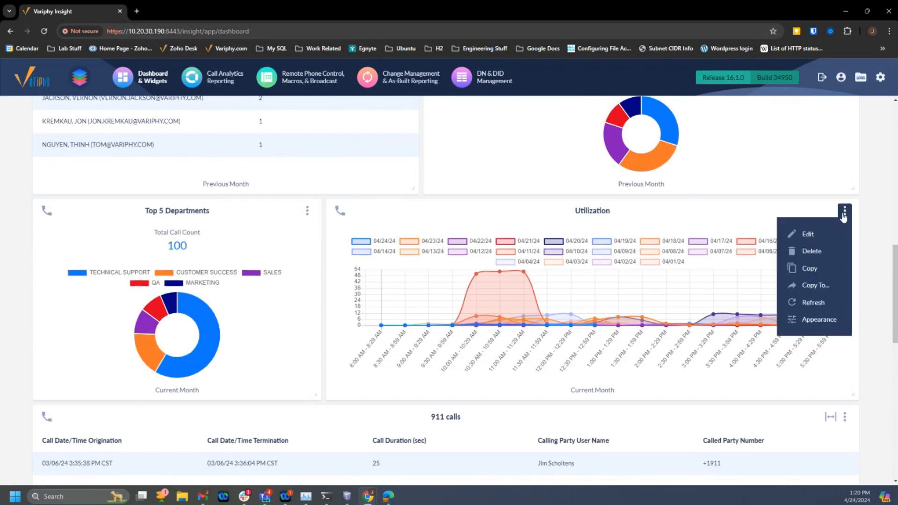
{"action": "left_click", "coordinate": [817, 236]}
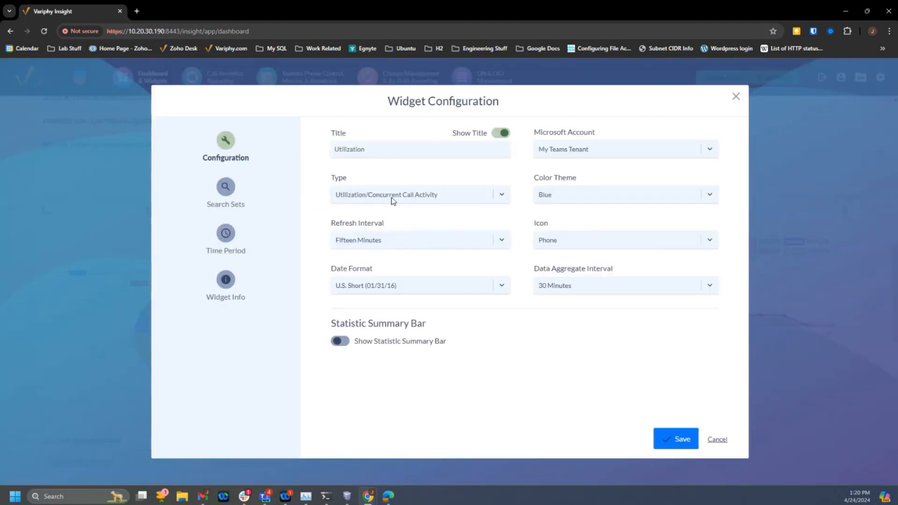
{"action": "left_click", "coordinate": [441, 196]}
{"action": "left_click", "coordinate": [441, 196]}
{"action": "left_click", "coordinate": [341, 342]}
{"action": "scroll", "coordinate": [413, 334], "scroll_direction": "down", "scroll_amount": 2}
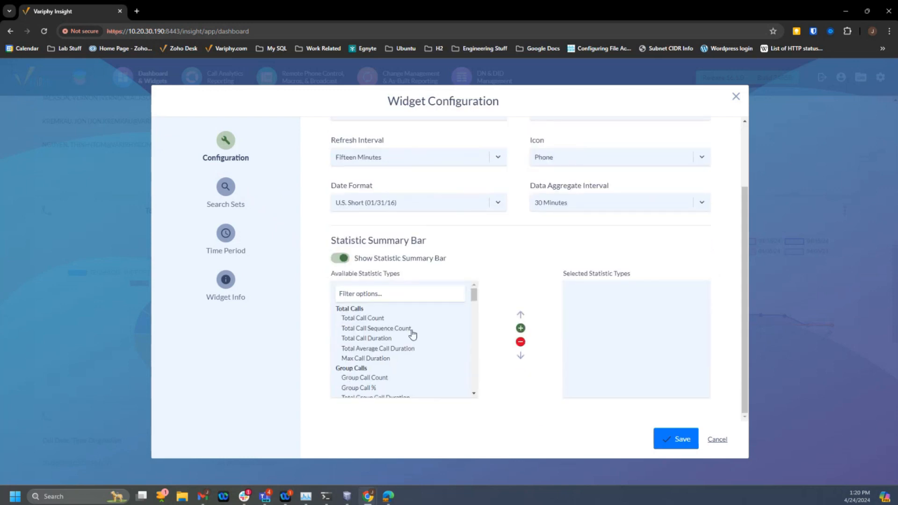
{"action": "double_click", "coordinate": [371, 318]}
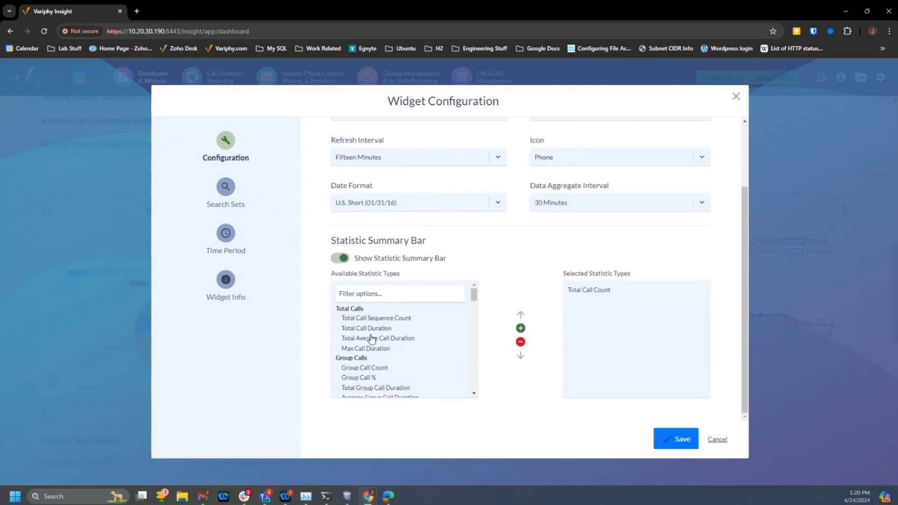
{"action": "double_click", "coordinate": [373, 329]}
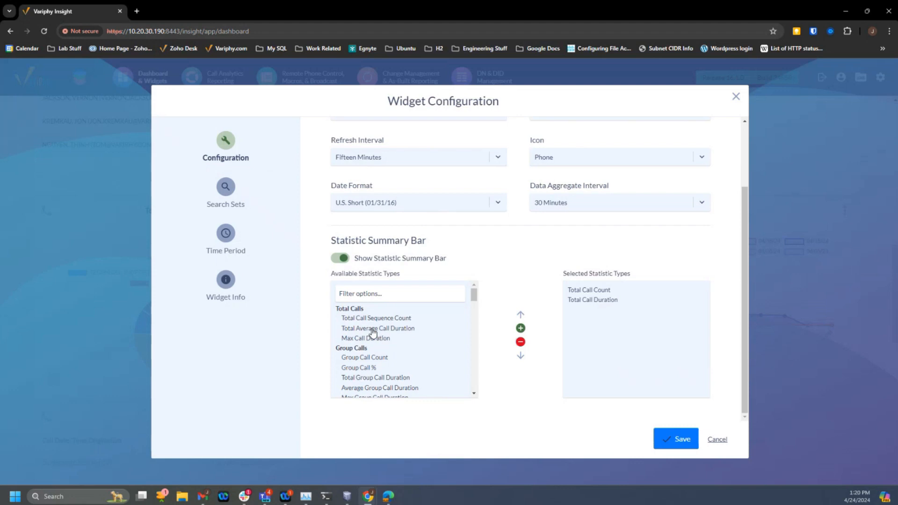
{"action": "double_click", "coordinate": [372, 328]}
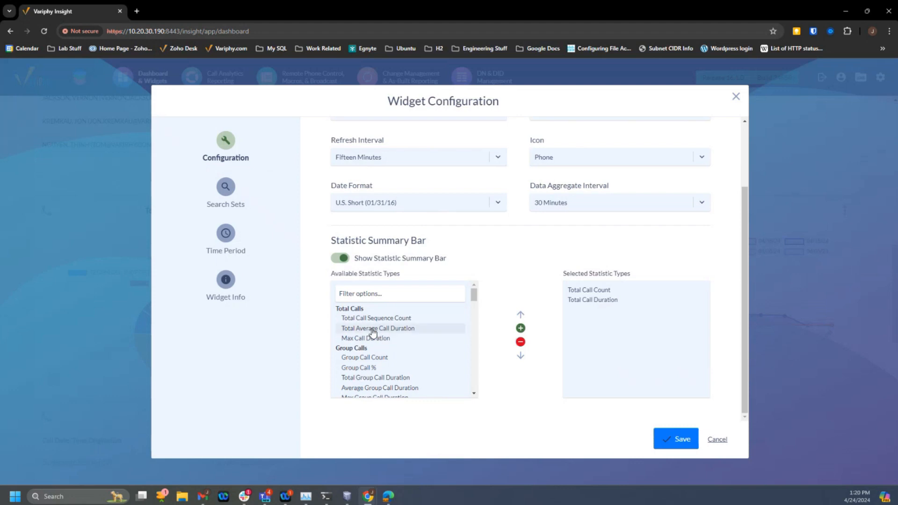
Step: Review the Utilization widget's search set, time period and data aggregate interval options, and save the widget
{"action": "left_click", "coordinate": [232, 196]}
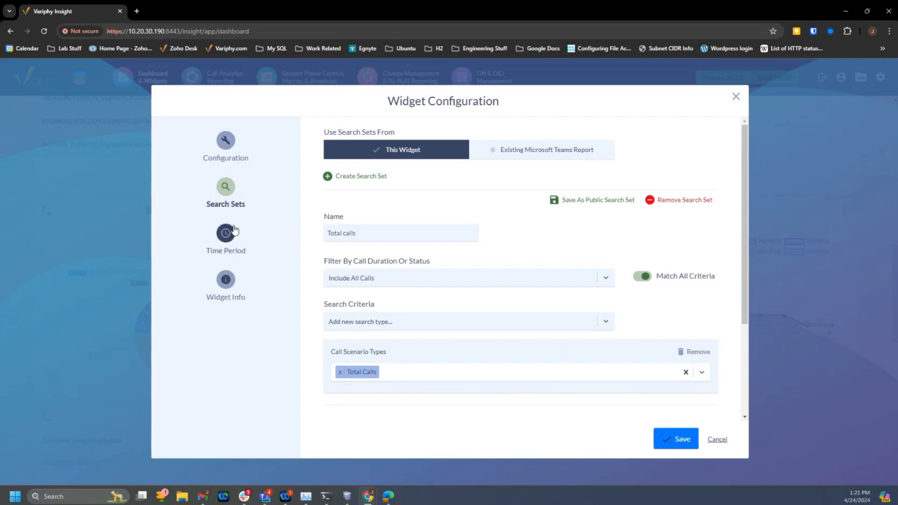
{"action": "left_click", "coordinate": [226, 236]}
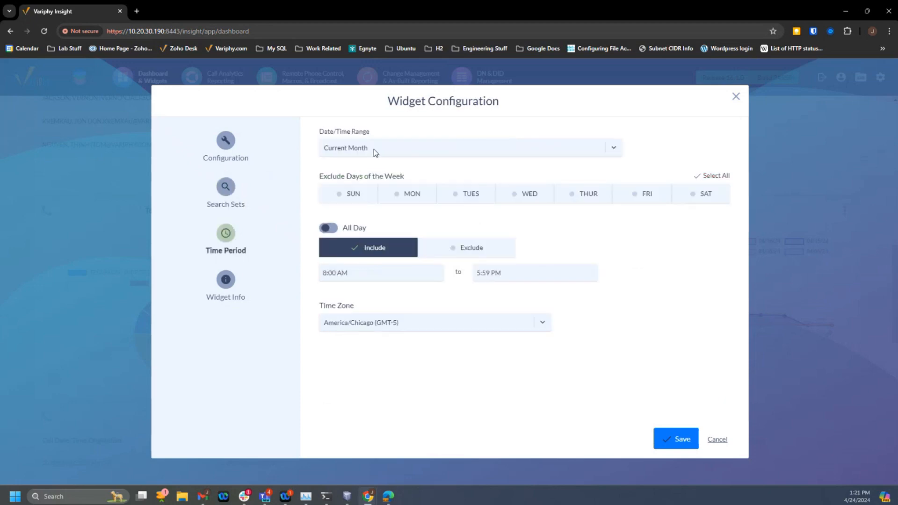
{"action": "left_click", "coordinate": [266, 156]}
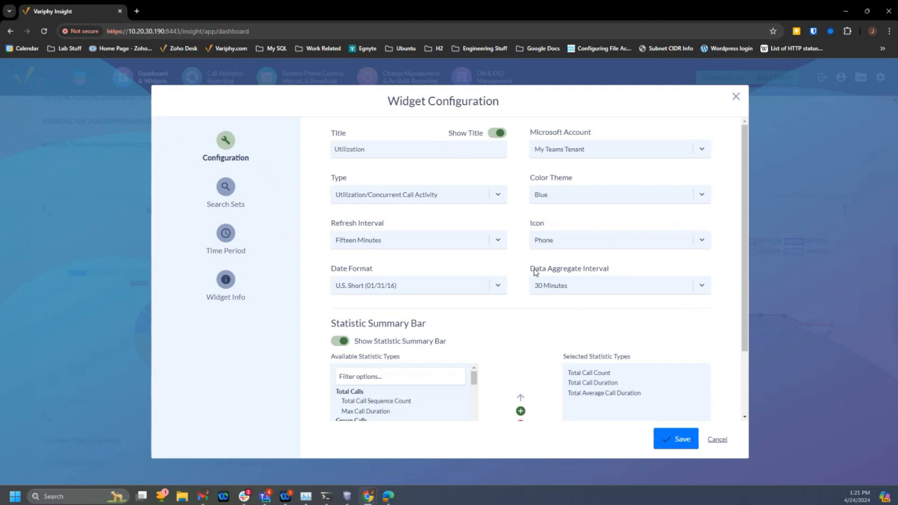
{"action": "left_click", "coordinate": [574, 289]}
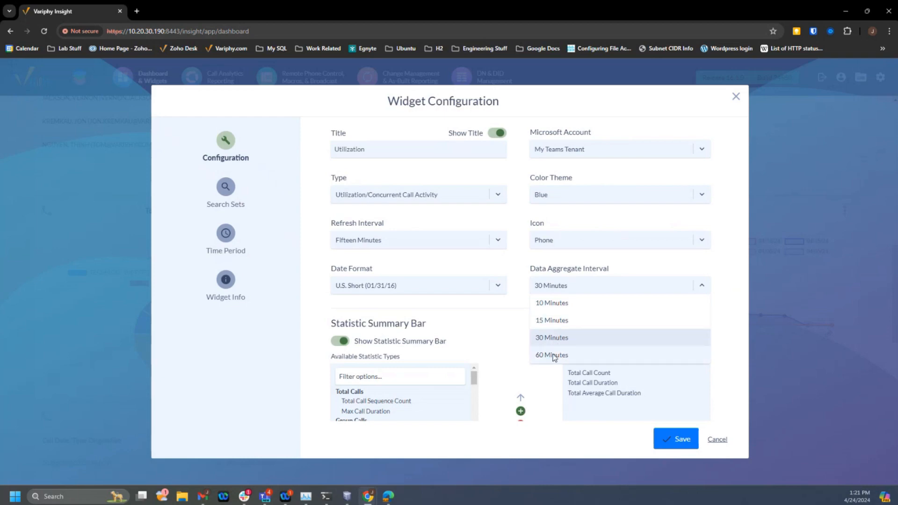
{"action": "left_click", "coordinate": [701, 388]}
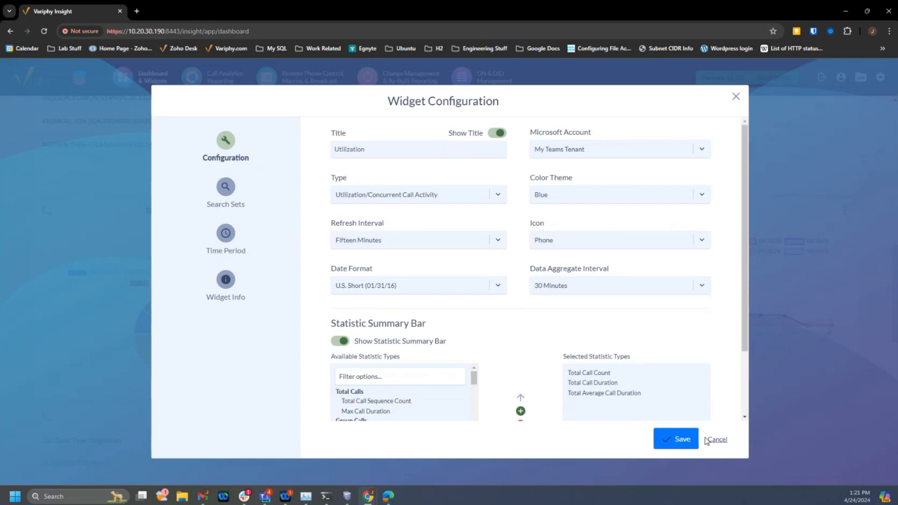
{"action": "left_click", "coordinate": [672, 442]}
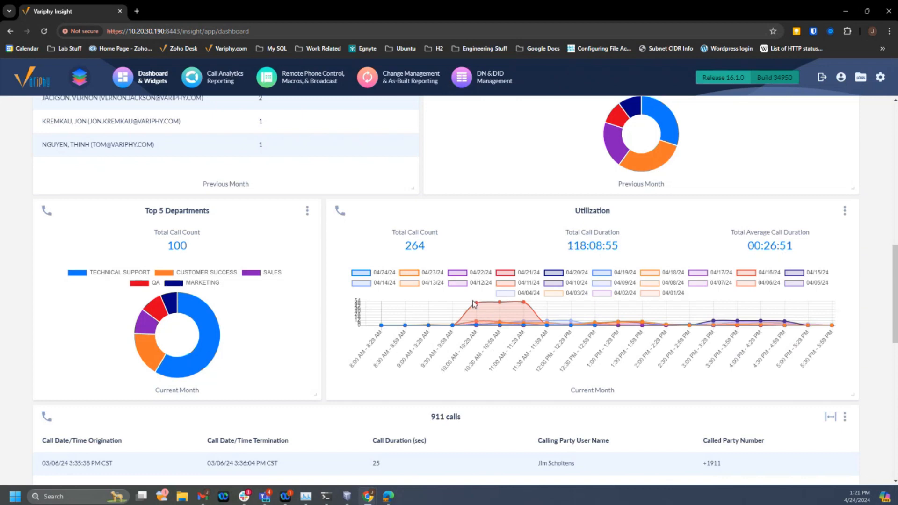
{"action": "mouse_move", "coordinate": [477, 305]}
Step: Look over the 911 calls and Vic's calls tables, open the 911 calls widget's configuration, and close it without saving
{"action": "scroll", "coordinate": [434, 350], "scroll_direction": "down", "scroll_amount": 3}
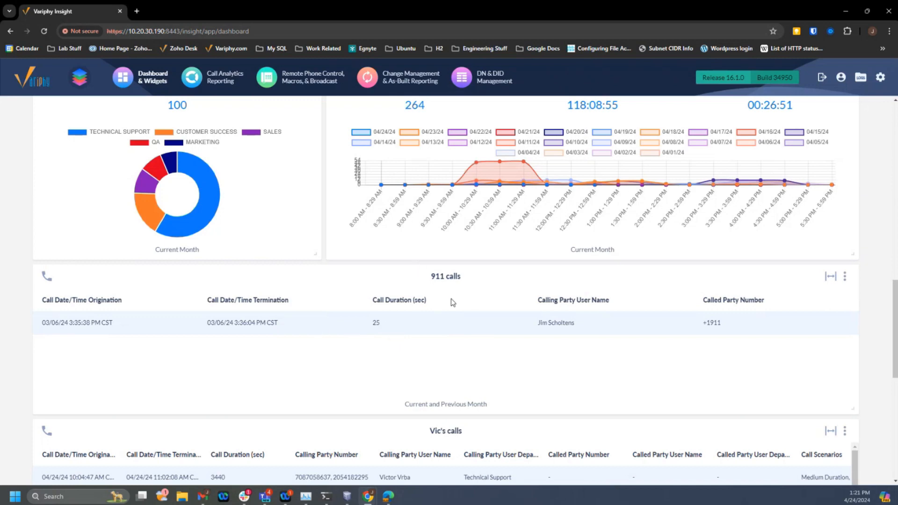
{"action": "scroll", "coordinate": [459, 342], "scroll_direction": "down", "scroll_amount": 2}
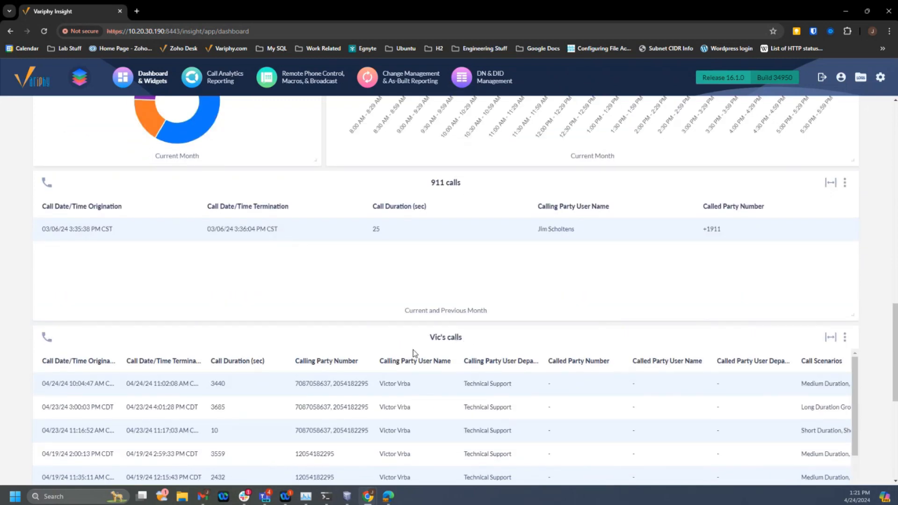
{"action": "left_click", "coordinate": [844, 338]}
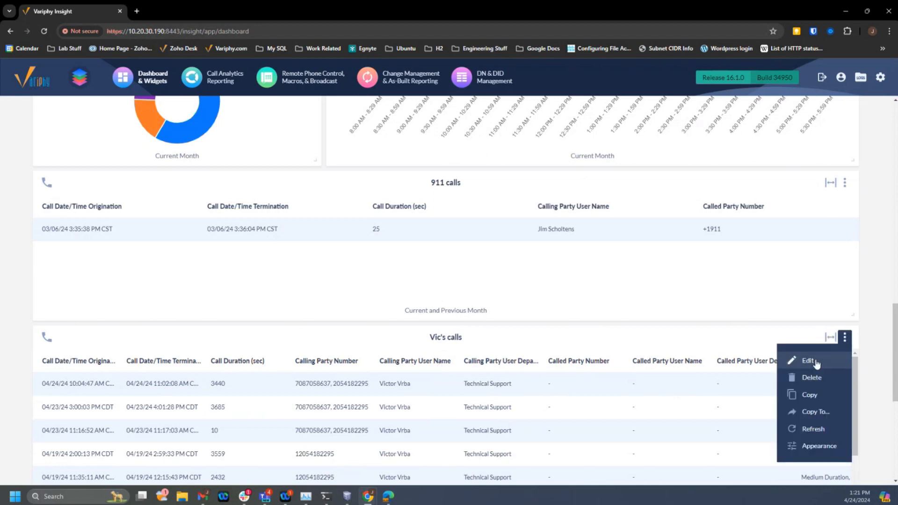
{"action": "left_click", "coordinate": [732, 274]}
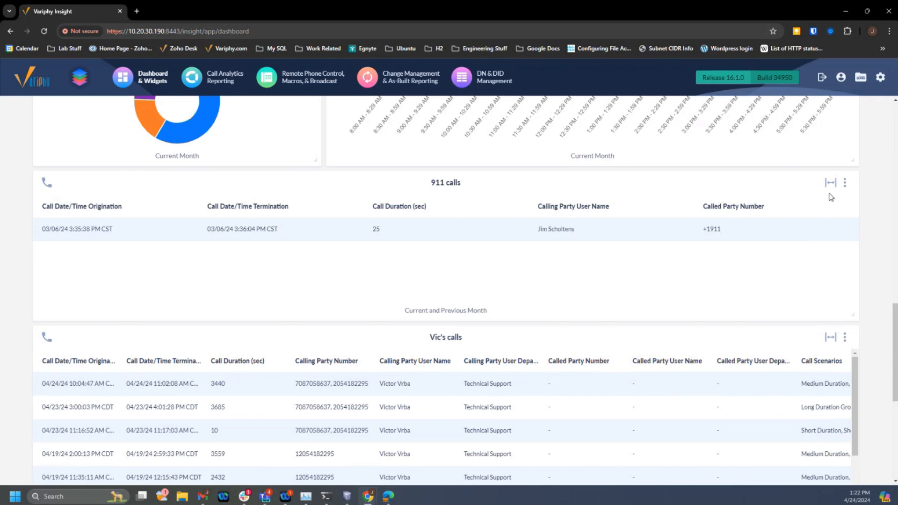
{"action": "left_click", "coordinate": [845, 185]}
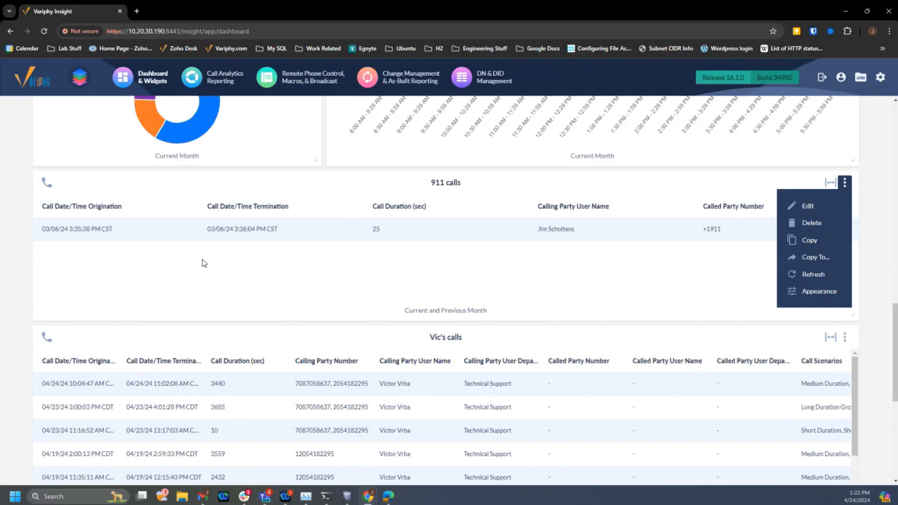
{"action": "left_click", "coordinate": [808, 206]}
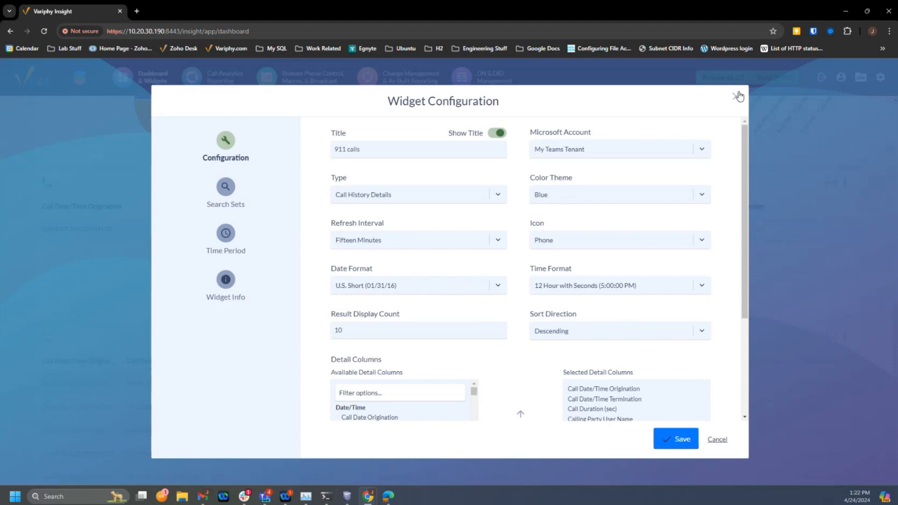
{"action": "left_click", "coordinate": [736, 97]}
Step: Copy the 911 calls widget within the dashboard and find the duplicate below the Vic's calls table
{"action": "left_click", "coordinate": [844, 182]}
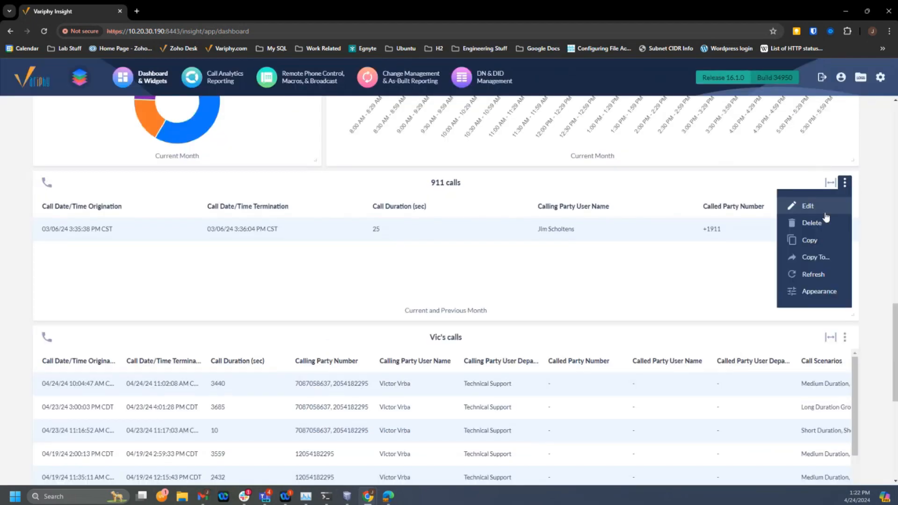
{"action": "left_click", "coordinate": [819, 238]}
{"action": "scroll", "coordinate": [752, 257], "scroll_direction": "down", "scroll_amount": 4}
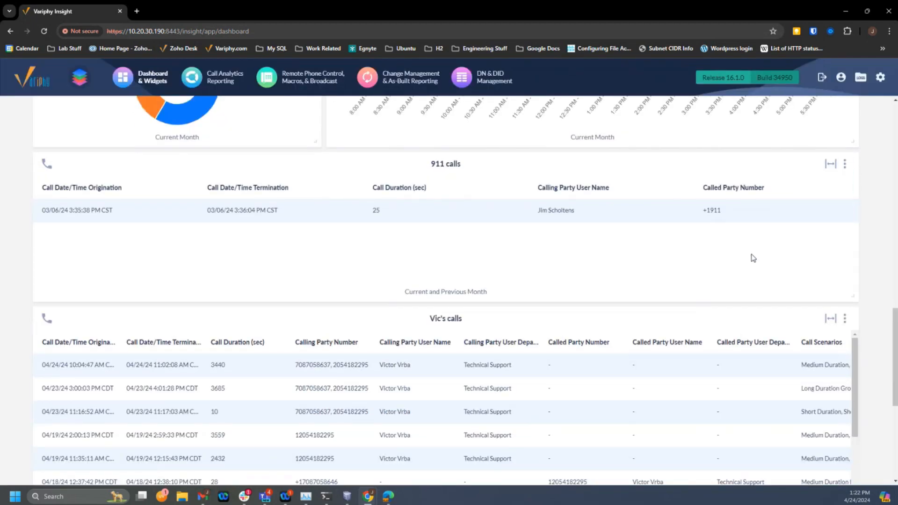
{"action": "scroll", "coordinate": [627, 390], "scroll_direction": "down", "scroll_amount": 3}
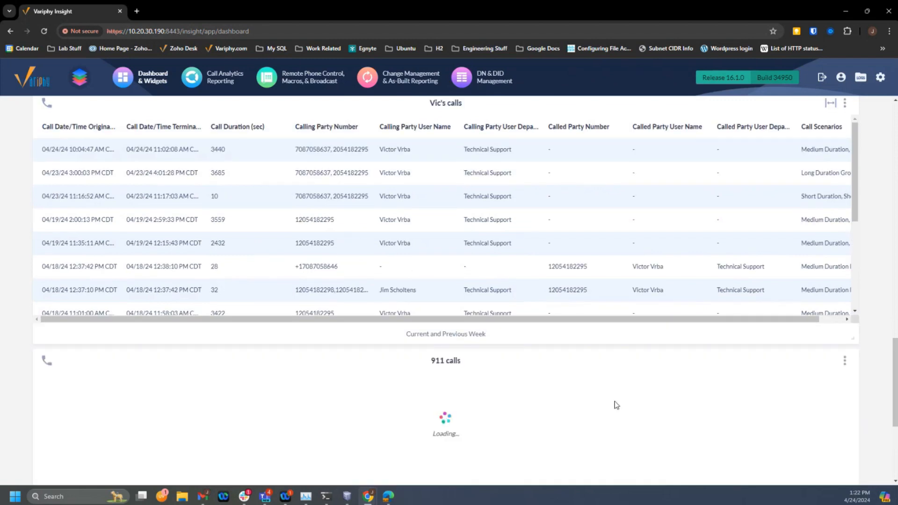
Step: Edit the copied 911 calls widget and change its type to Call Statistics
{"action": "left_click", "coordinate": [844, 267]}
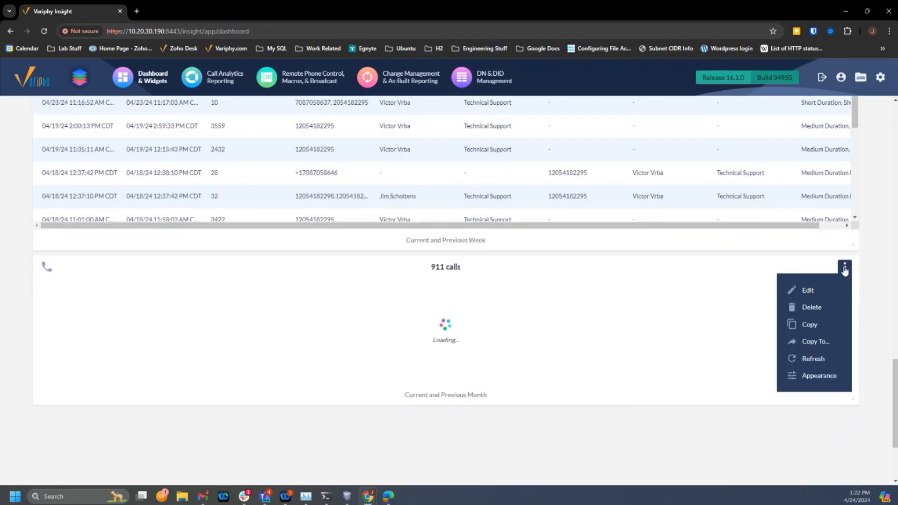
{"action": "left_click", "coordinate": [809, 293]}
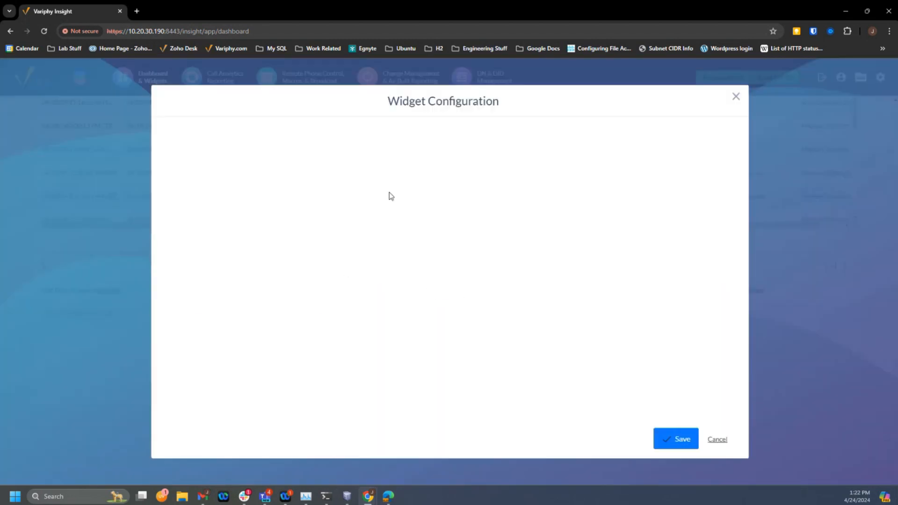
{"action": "left_click", "coordinate": [395, 191]}
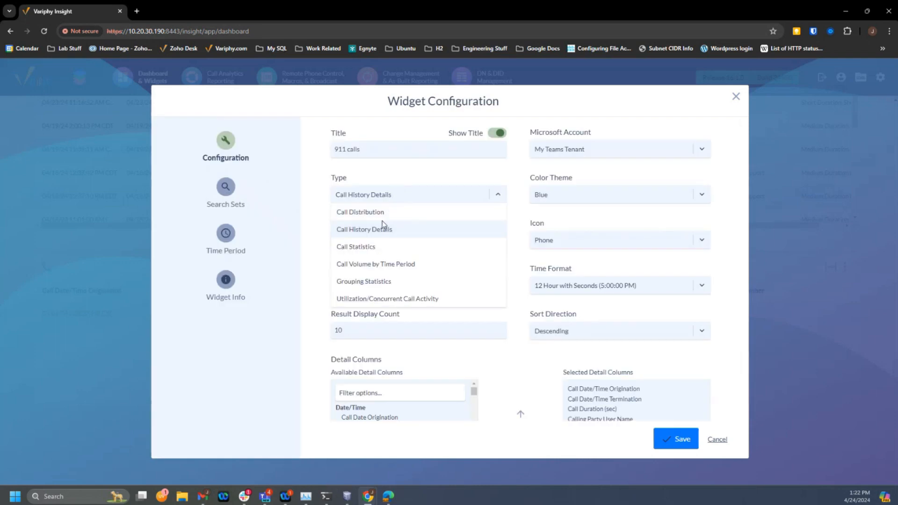
{"action": "left_click", "coordinate": [367, 253]}
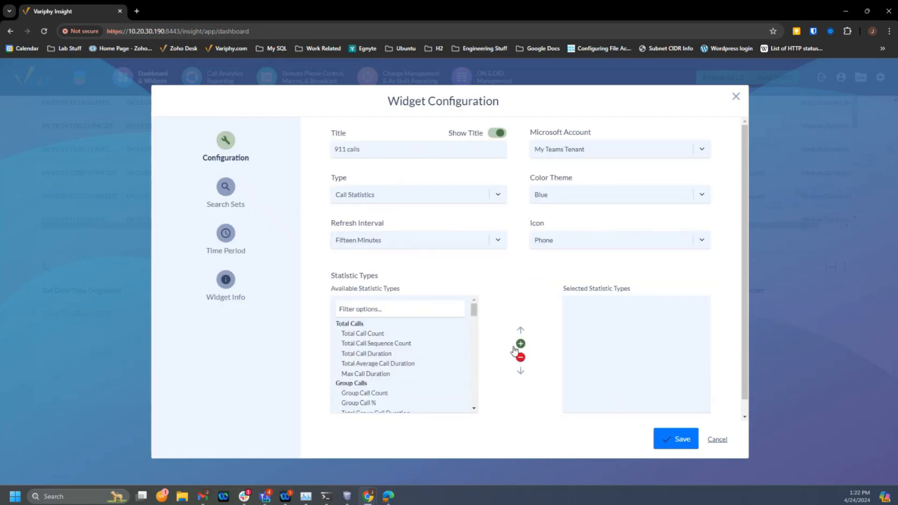
Step: Add the Total Call Count statistic to the copied 911 calls widget, check its search set's called party numbers, and save the widget
{"action": "double_click", "coordinate": [374, 335]}
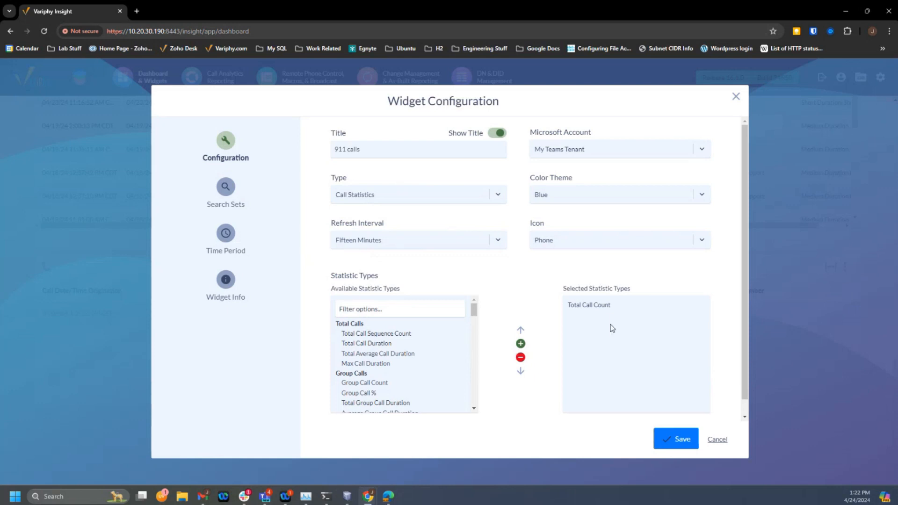
{"action": "left_click", "coordinate": [227, 187]}
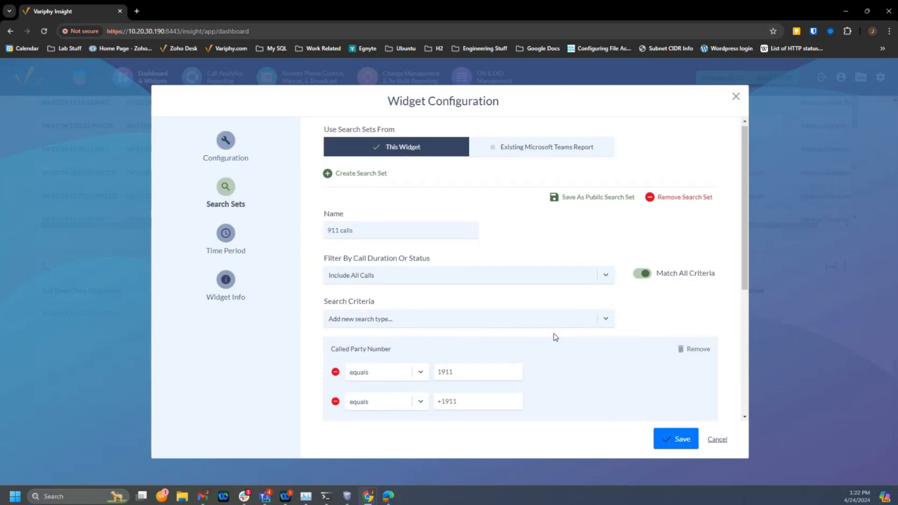
{"action": "scroll", "coordinate": [602, 301], "scroll_direction": "down", "scroll_amount": 2}
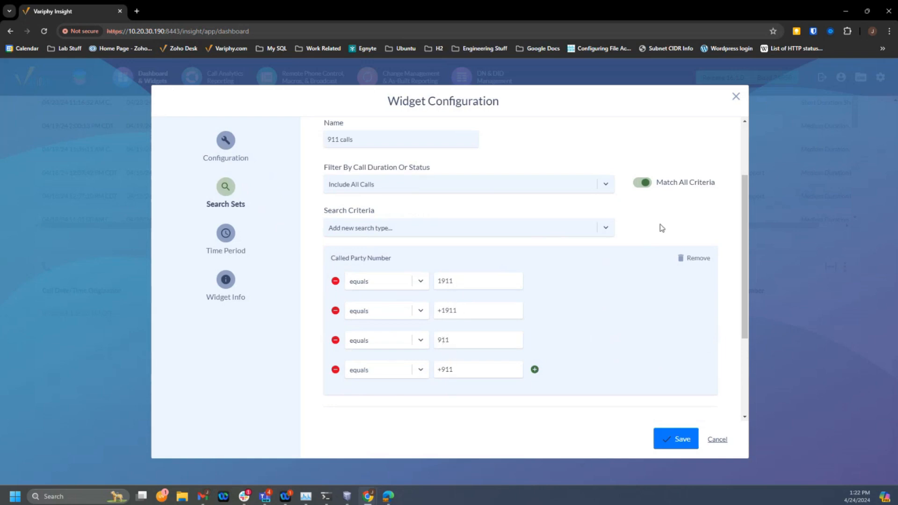
{"action": "left_click", "coordinate": [682, 443]}
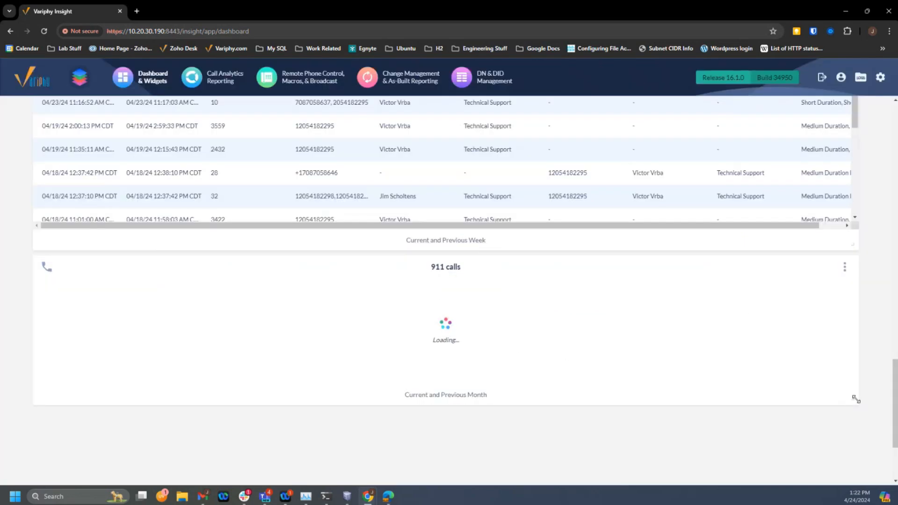
Step: Shrink the 911 calls statistics widget to about a quarter of the dashboard width and place it between the 911 calls and Vic's calls tables
{"action": "left_click_drag", "start_coordinate": [852, 401], "coordinate": [238, 350]}
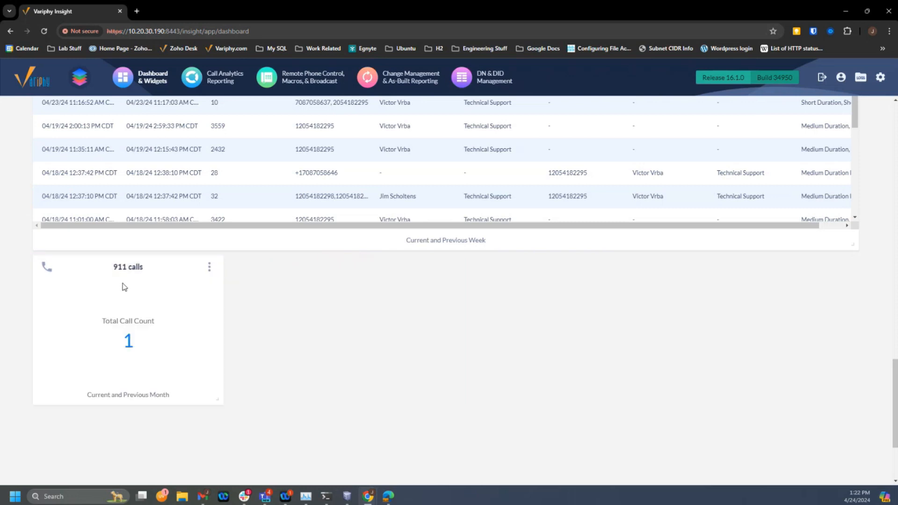
{"action": "left_click_drag", "start_coordinate": [126, 266], "coordinate": [276, 117]}
{"action": "scroll", "coordinate": [450, 325], "scroll_direction": "up", "scroll_amount": 4}
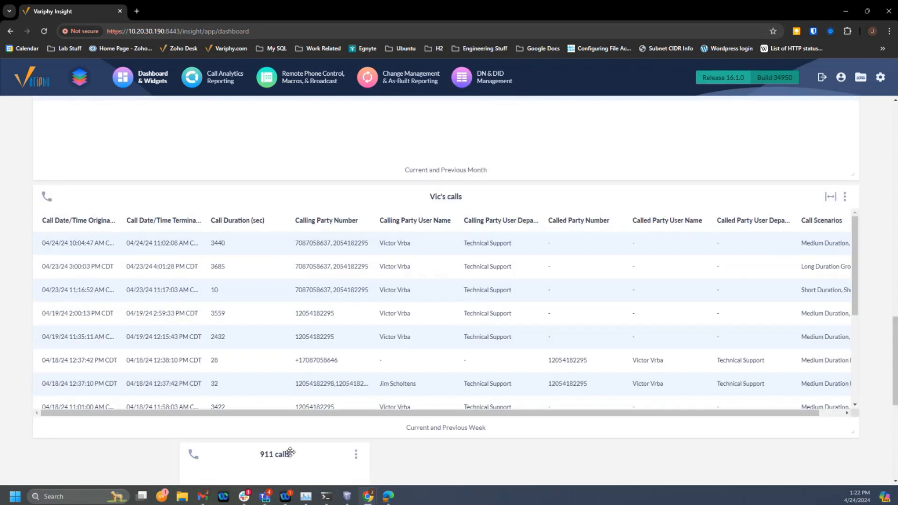
{"action": "left_click_drag", "start_coordinate": [290, 452], "coordinate": [385, 166]}
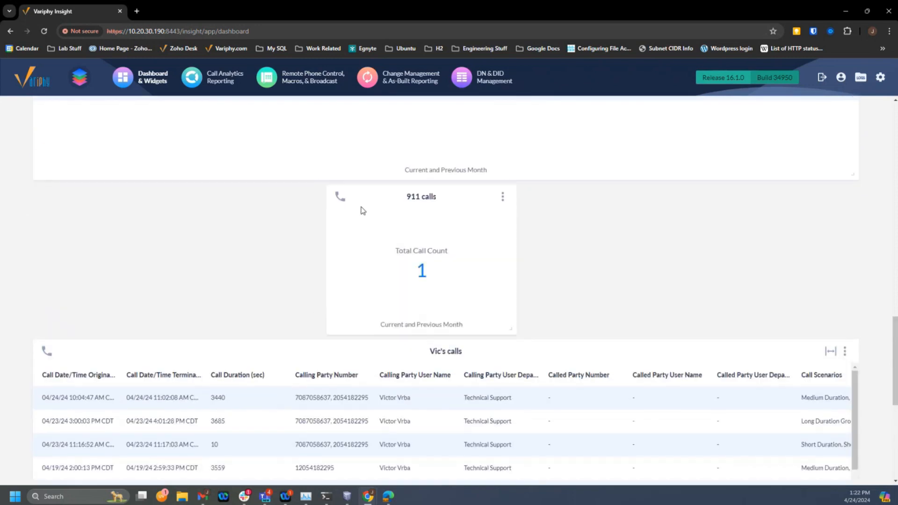
{"action": "left_click_drag", "start_coordinate": [401, 196], "coordinate": [117, 195]}
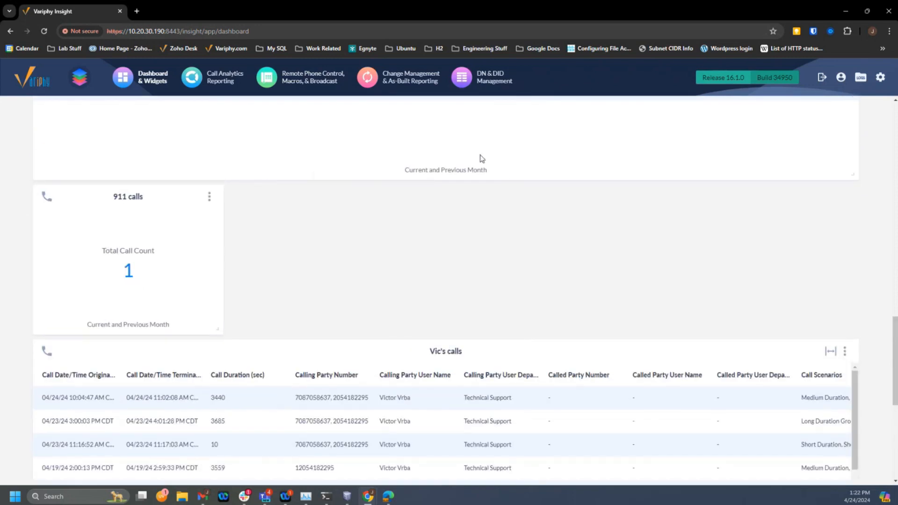
{"action": "scroll", "coordinate": [495, 188], "scroll_direction": "up", "scroll_amount": 4}
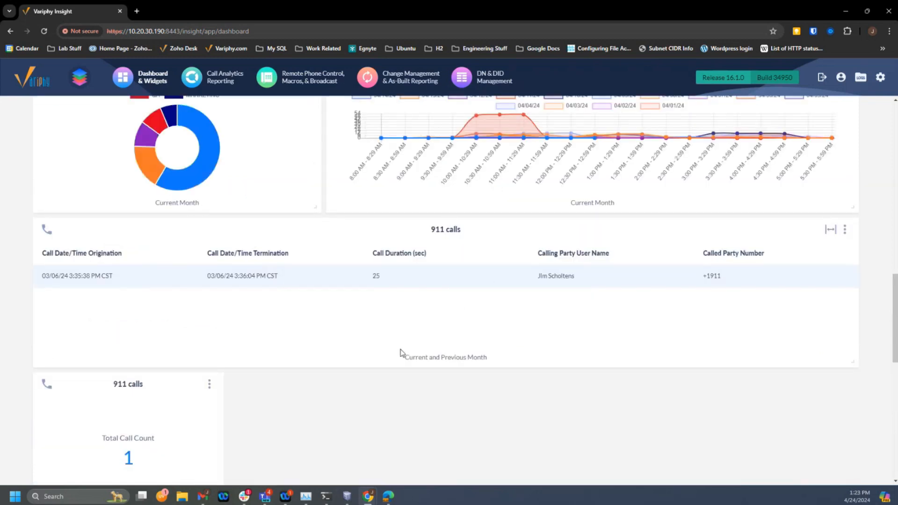
{"action": "scroll", "coordinate": [291, 409], "scroll_direction": "down", "scroll_amount": 3}
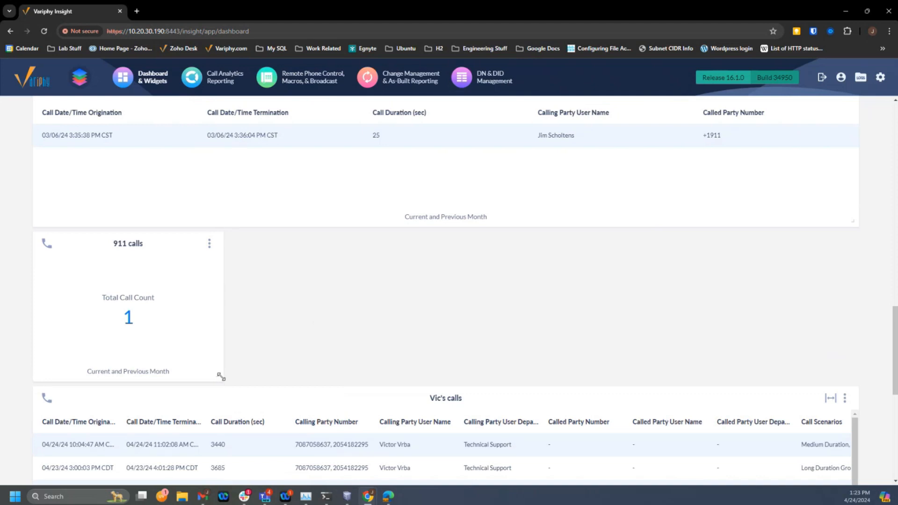
{"action": "left_click_drag", "start_coordinate": [220, 377], "coordinate": [214, 379]}
Step: Try narrowing the Call Duration and Calling Party User Name columns of the Vic's calls table, and leave column resizing without saving
{"action": "scroll", "coordinate": [493, 357], "scroll_direction": "down", "scroll_amount": 3}
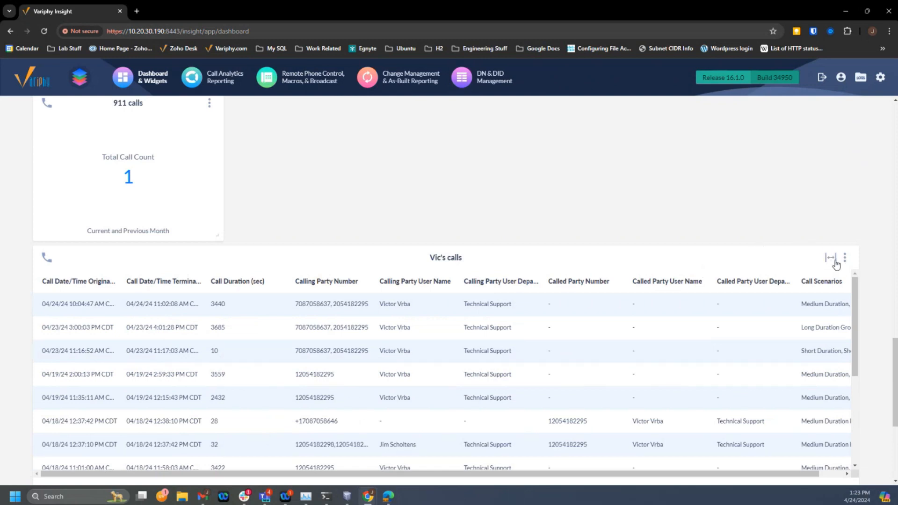
{"action": "left_click", "coordinate": [832, 259]}
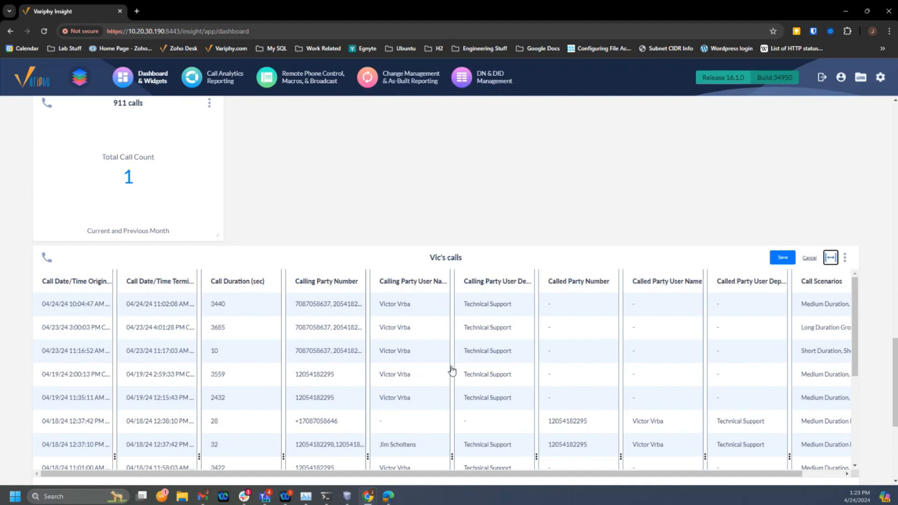
{"action": "left_click_drag", "start_coordinate": [451, 373], "coordinate": [271, 373]}
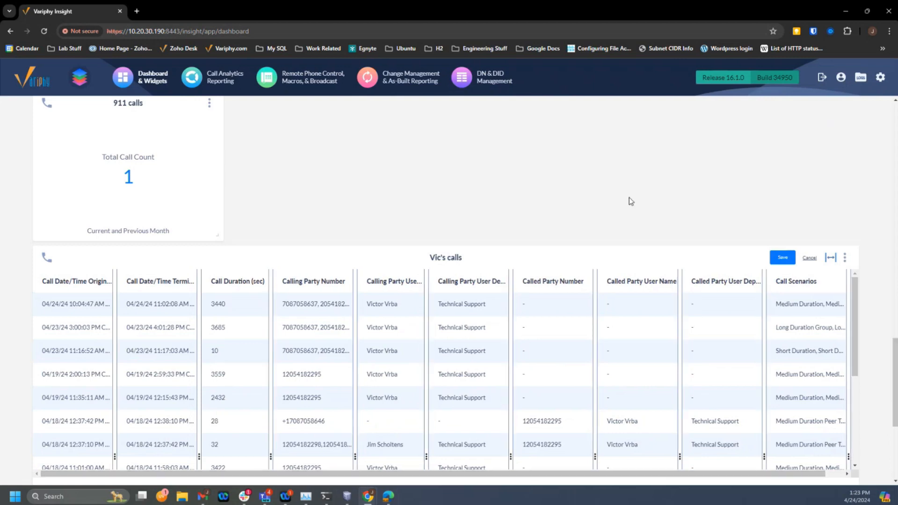
{"action": "scroll", "coordinate": [643, 182], "scroll_direction": "down", "scroll_amount": 1}
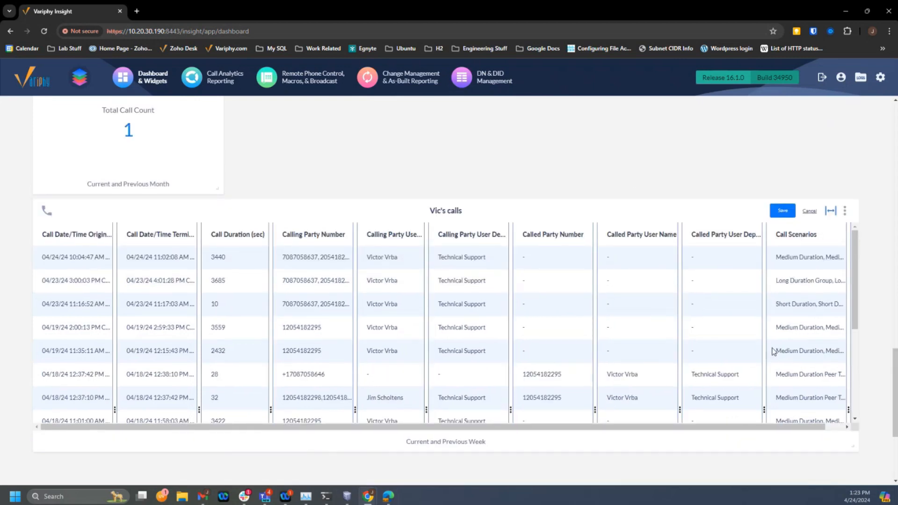
{"action": "left_click", "coordinate": [831, 211]}
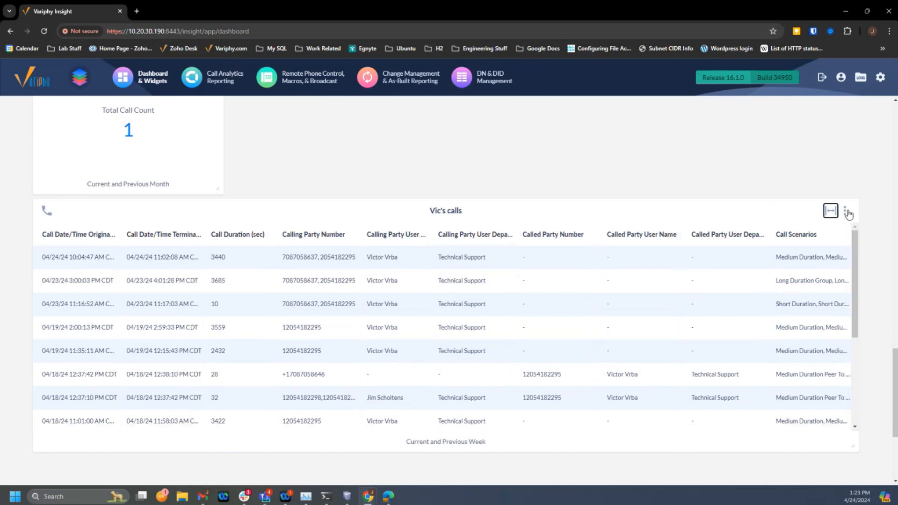
Step: Open the Vic's calls widget's own appearance settings, try a much larger font size, and reduce it to slightly below the original size
{"action": "left_click", "coordinate": [845, 211]}
{"action": "left_click", "coordinate": [818, 320]}
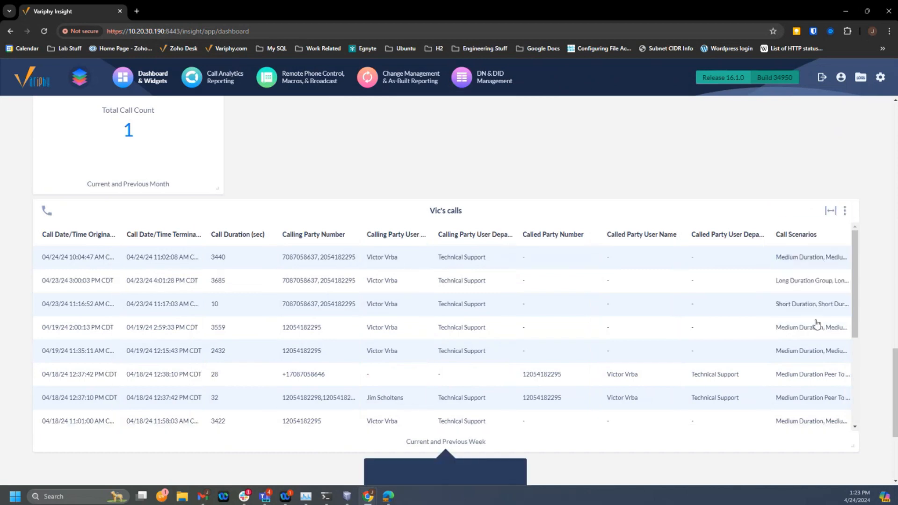
{"action": "scroll", "coordinate": [633, 389], "scroll_direction": "down", "scroll_amount": 3}
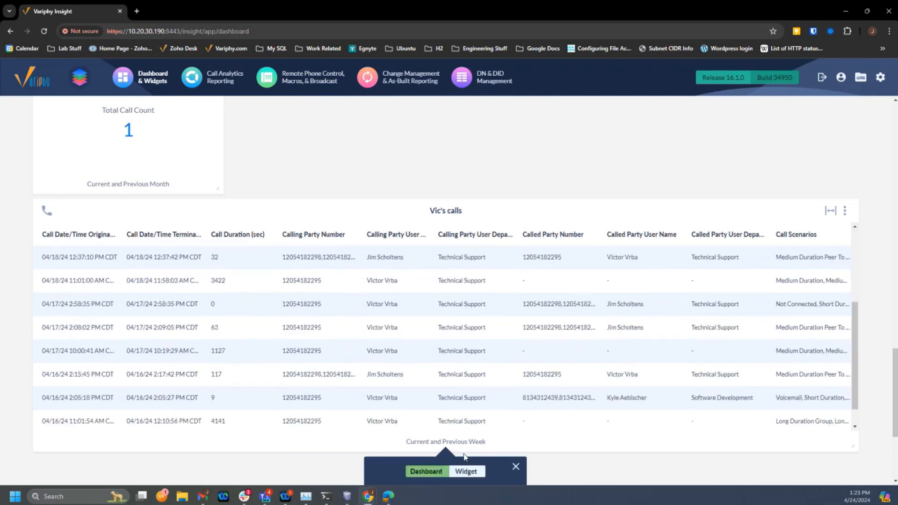
{"action": "left_click", "coordinate": [462, 471]}
{"action": "scroll", "coordinate": [627, 456], "scroll_direction": "down", "scroll_amount": 4}
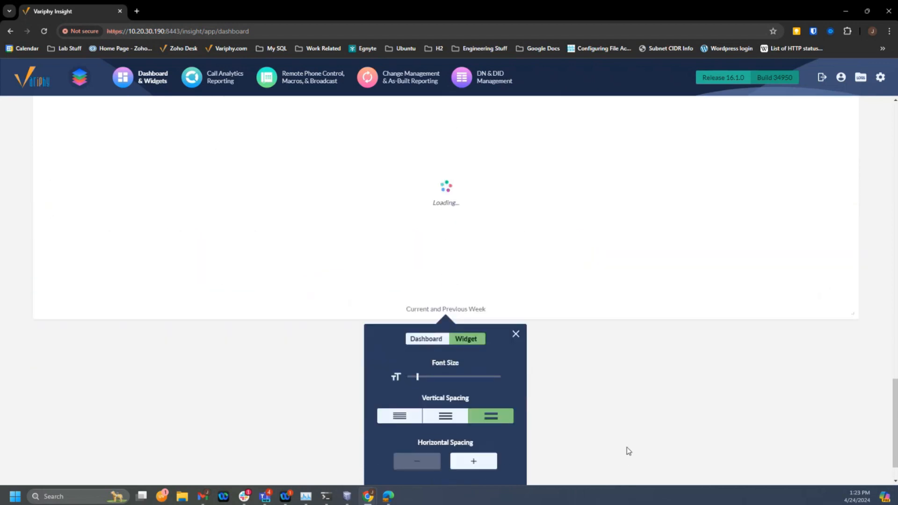
{"action": "left_click_drag", "start_coordinate": [417, 334], "coordinate": [451, 333]}
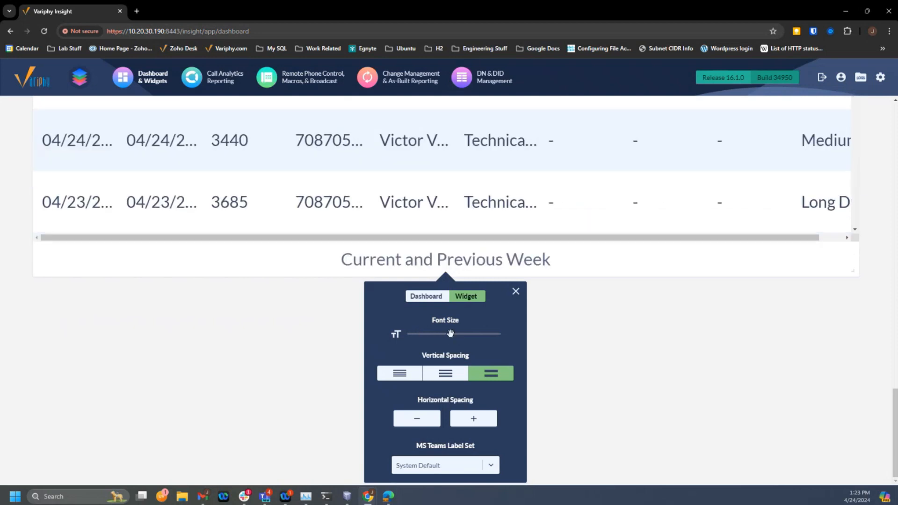
{"action": "left_click_drag", "start_coordinate": [429, 334], "coordinate": [414, 334]}
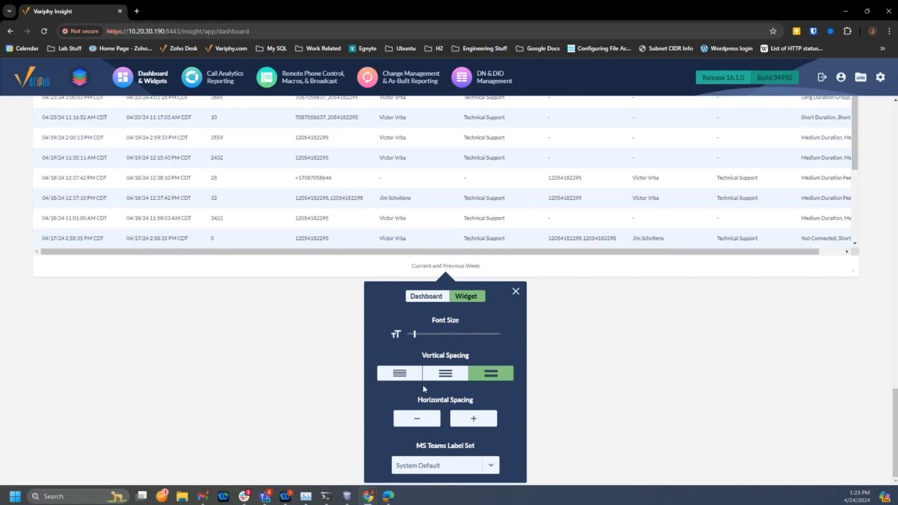
Step: Try the tightest vertical spacing on the Vic's calls table and settle on the medium vertical spacing
{"action": "left_click", "coordinate": [405, 383]}
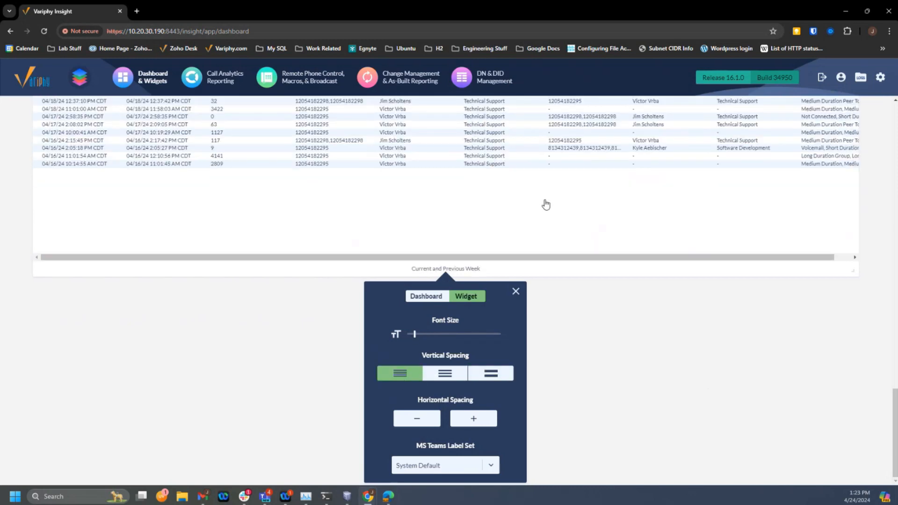
{"action": "scroll", "coordinate": [546, 204], "scroll_direction": "up", "scroll_amount": 2}
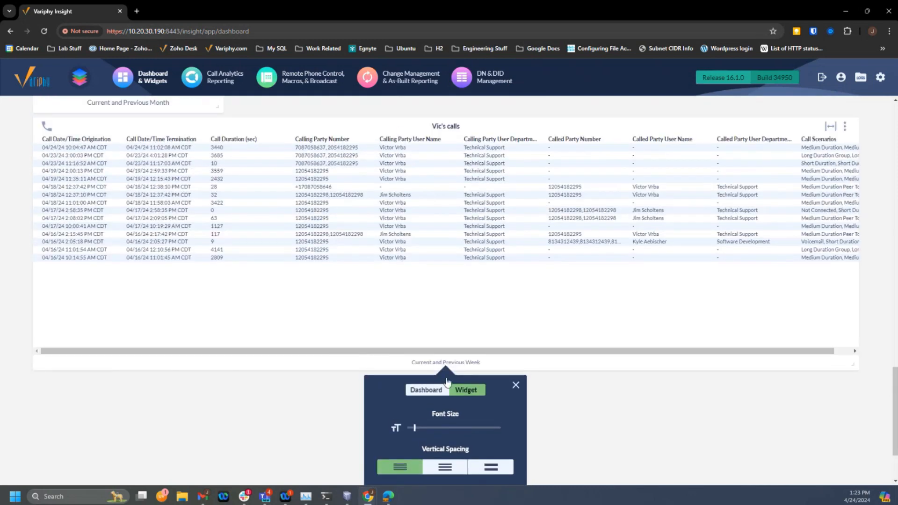
{"action": "left_click", "coordinate": [447, 468]}
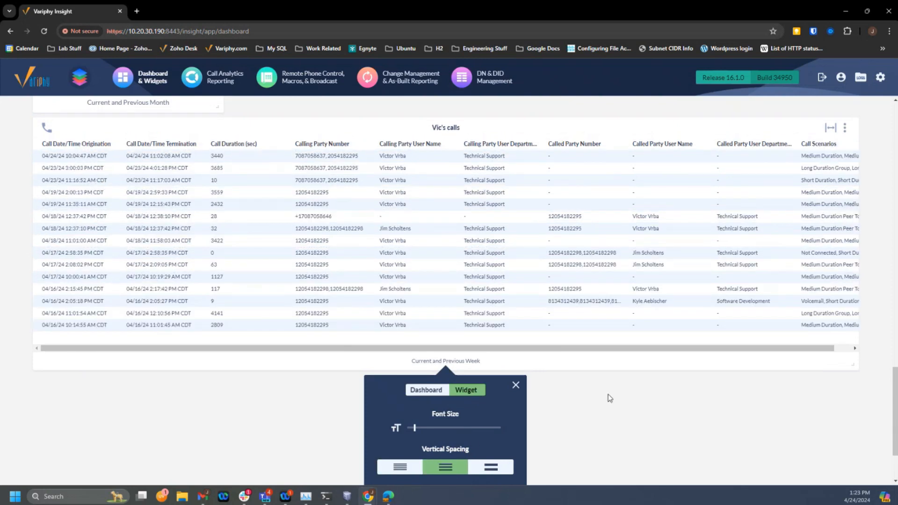
{"action": "scroll", "coordinate": [589, 411], "scroll_direction": "down", "scroll_amount": 2}
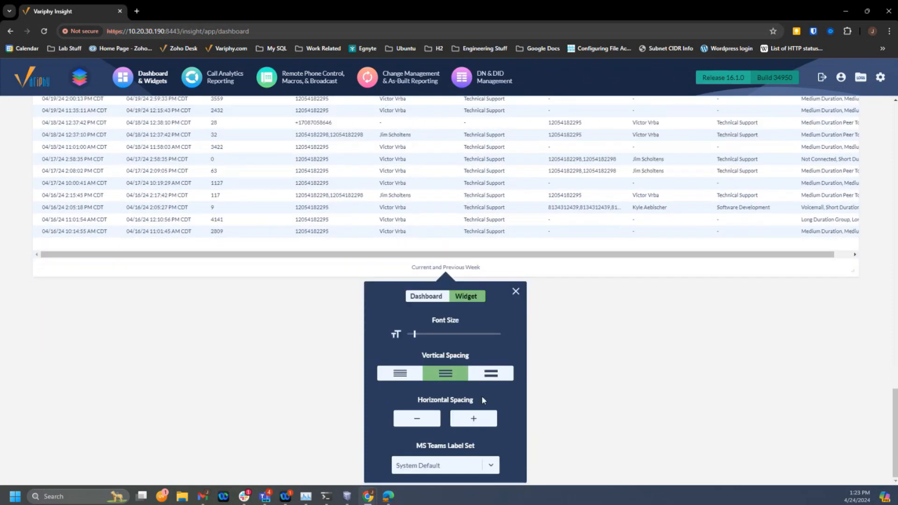
Step: Copy the whole MS Teams Webinar dashboard under the name MS Teams Webinar Copy
{"action": "scroll", "coordinate": [655, 414], "scroll_direction": "up", "scroll_amount": 2}
{"action": "scroll", "coordinate": [653, 417], "scroll_direction": "up", "scroll_amount": 4}
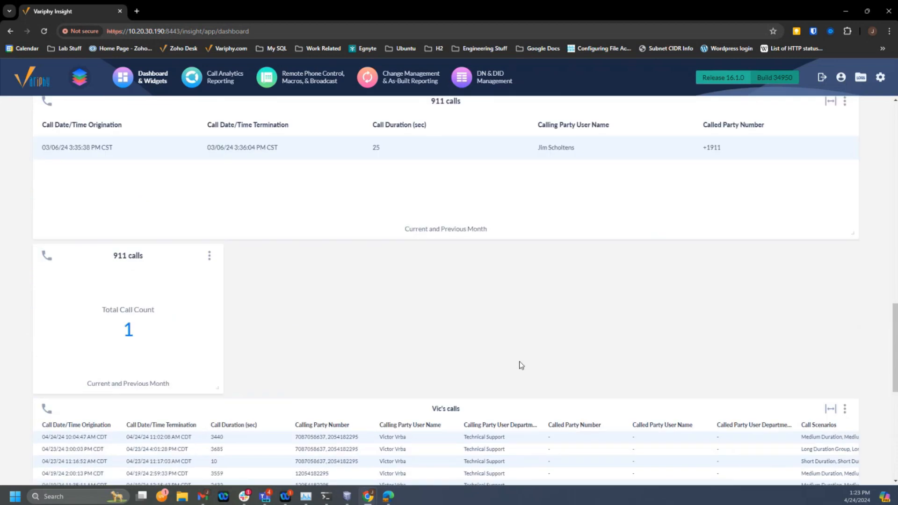
{"action": "scroll", "coordinate": [522, 364], "scroll_direction": "up", "scroll_amount": 8}
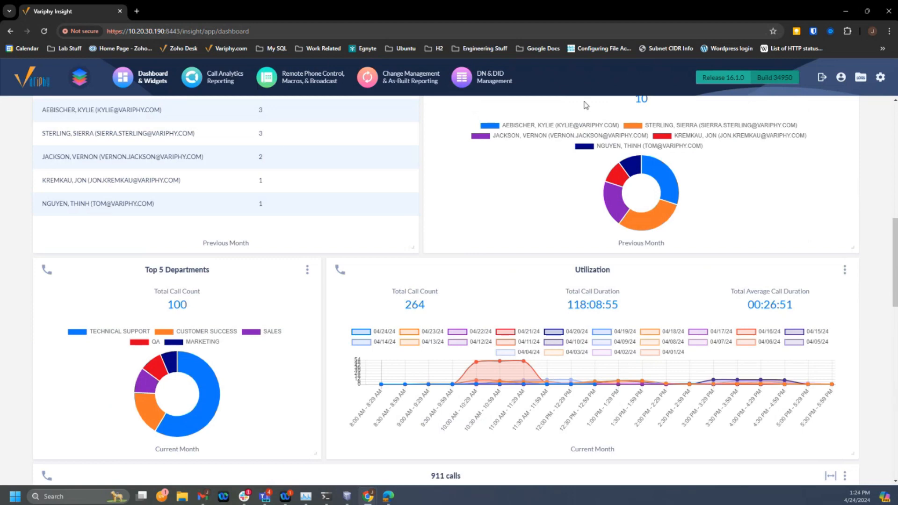
{"action": "scroll", "coordinate": [411, 275], "scroll_direction": "up", "scroll_amount": 6}
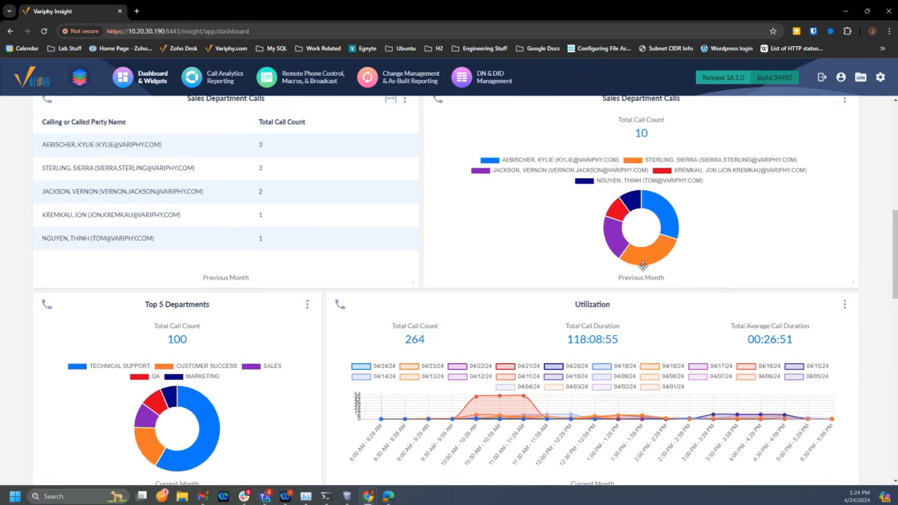
{"action": "scroll", "coordinate": [886, 208], "scroll_direction": "up", "scroll_amount": 5}
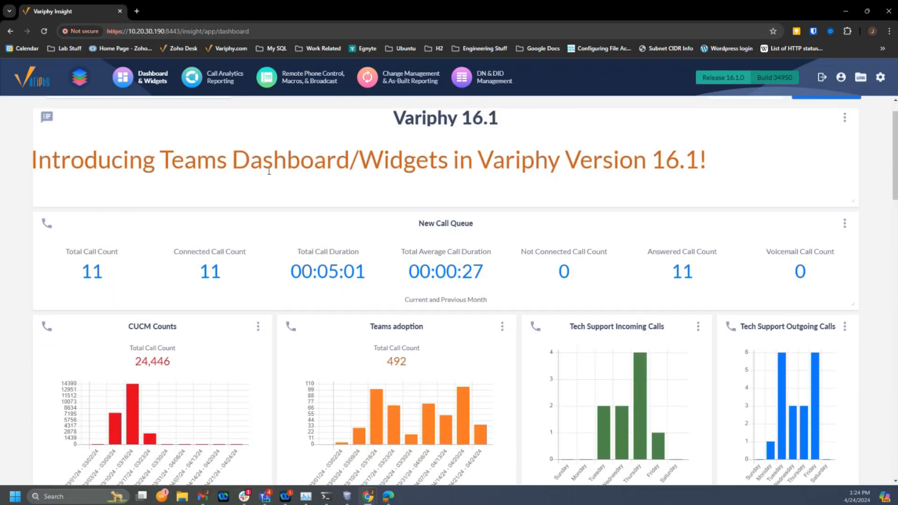
{"action": "left_click", "coordinate": [240, 122]}
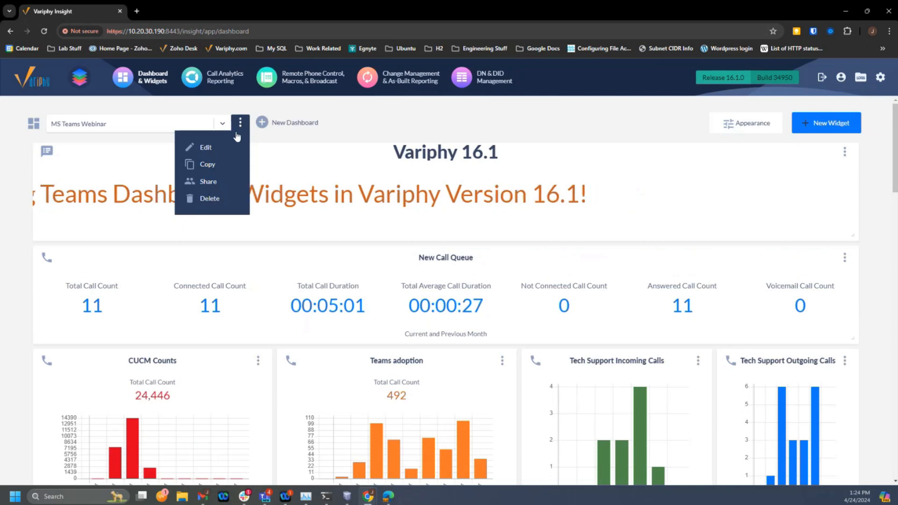
{"action": "left_click", "coordinate": [209, 164]}
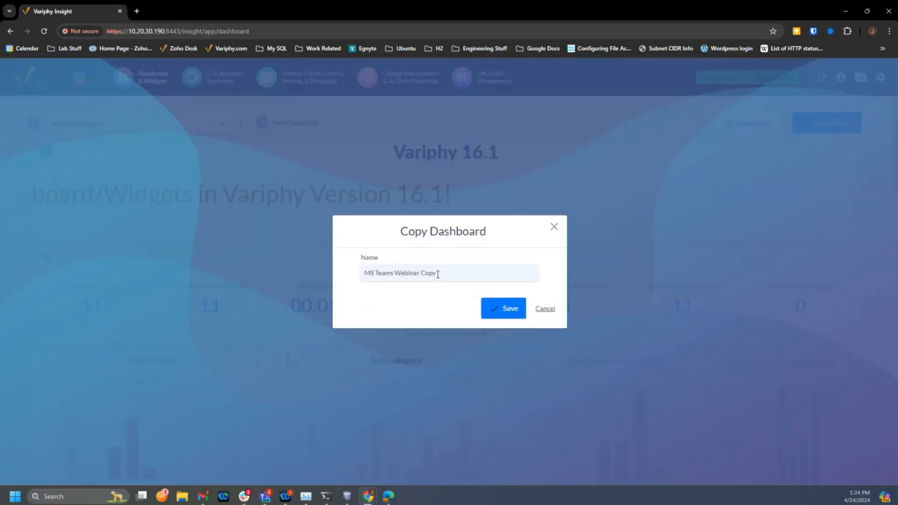
{"action": "left_click", "coordinate": [499, 311]}
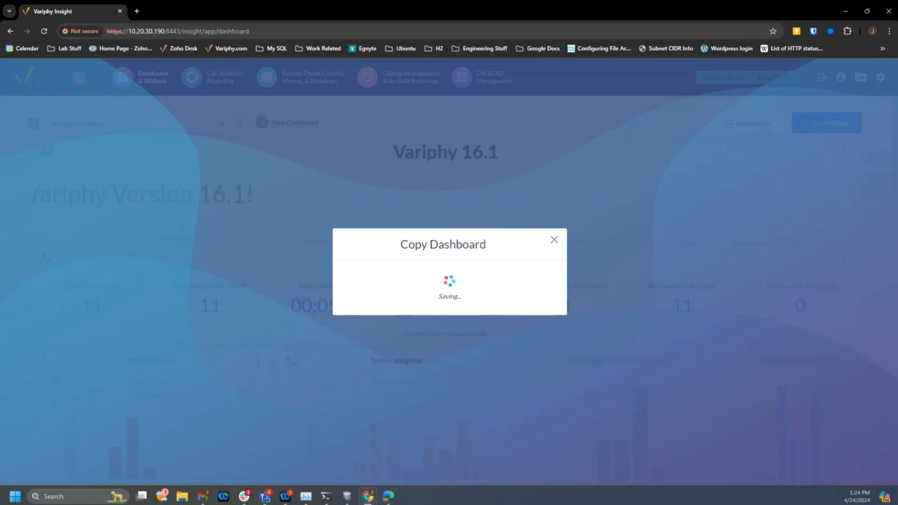
{"action": "left_click", "coordinate": [554, 241]}
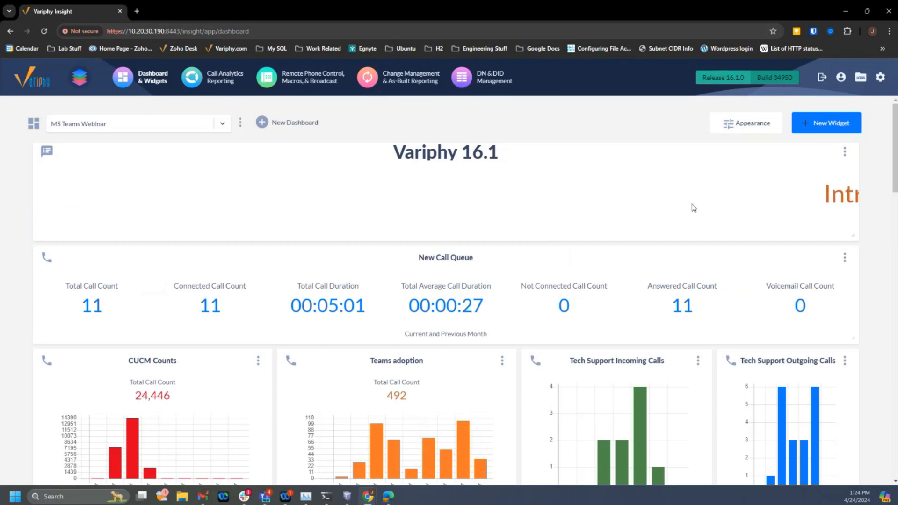
Step: Open the system's Application Settings page in Setup and Administration
{"action": "mouse_move", "coordinate": [881, 77]}
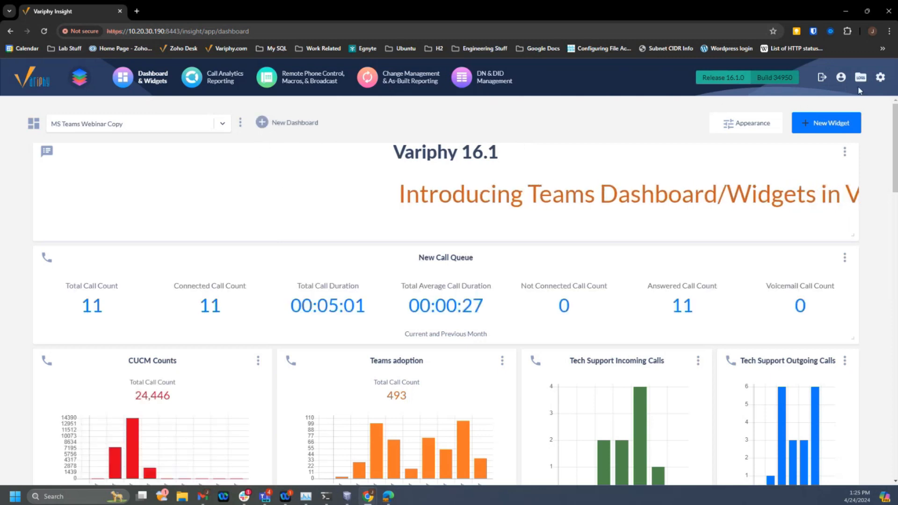
{"action": "left_click", "coordinate": [880, 77]}
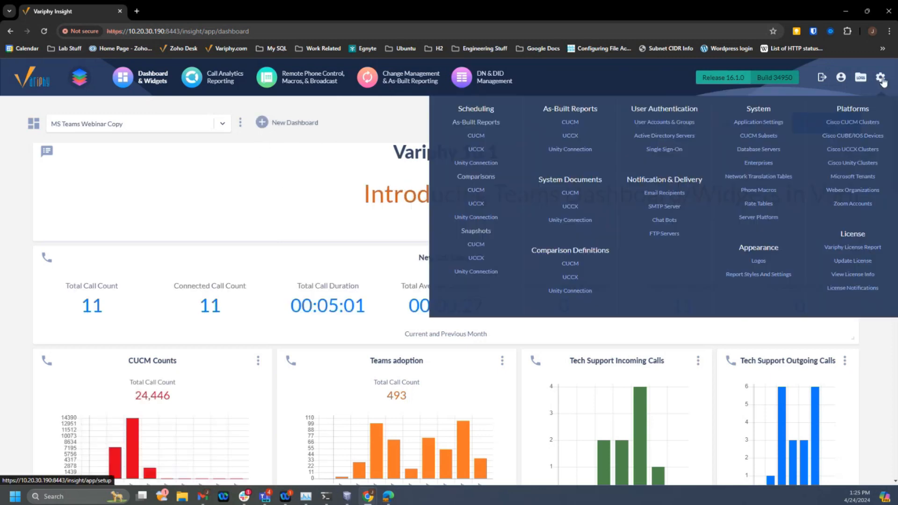
{"action": "left_click", "coordinate": [773, 125]}
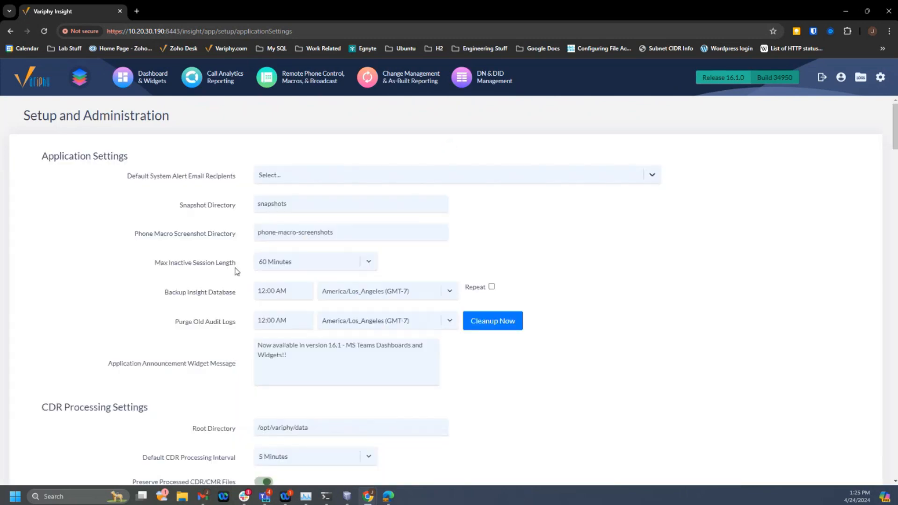
Step: Find the Dashboard Widget Settings section and check the maximum number of widgets allowed per dashboard
{"action": "scroll", "coordinate": [177, 280], "scroll_direction": "down", "scroll_amount": 15}
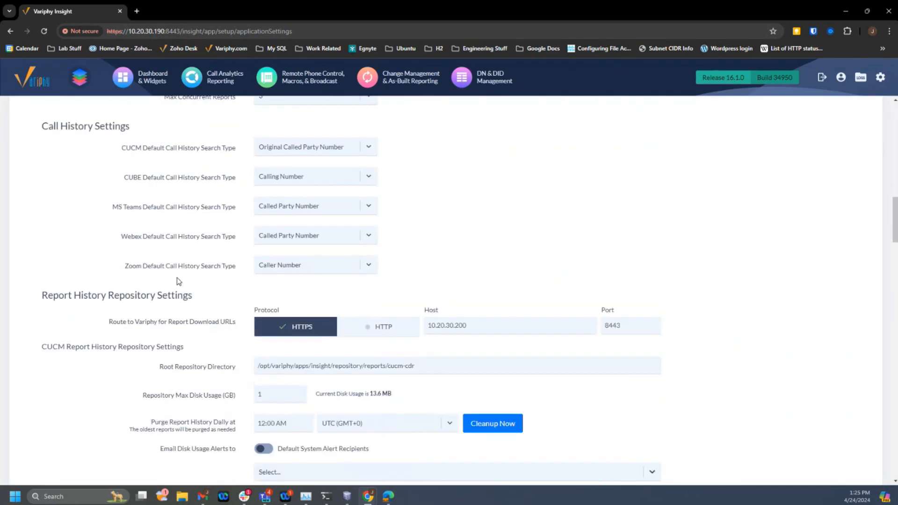
{"action": "scroll", "coordinate": [125, 264], "scroll_direction": "down", "scroll_amount": 20}
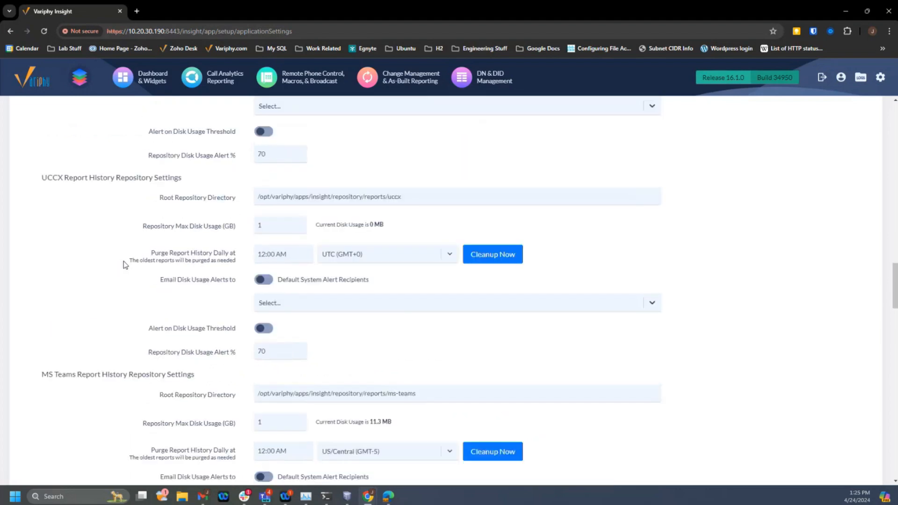
{"action": "scroll", "coordinate": [125, 263], "scroll_direction": "down", "scroll_amount": 10}
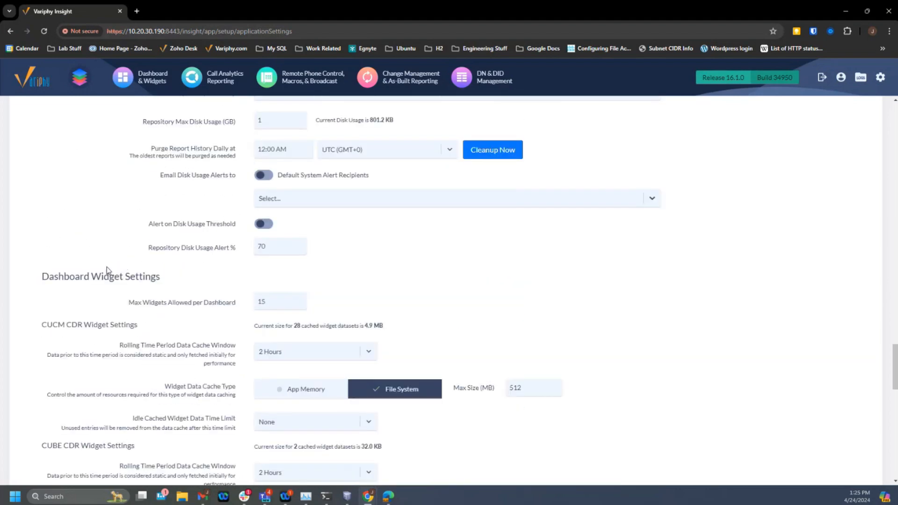
{"action": "left_click_drag", "start_coordinate": [66, 275], "coordinate": [128, 276]}
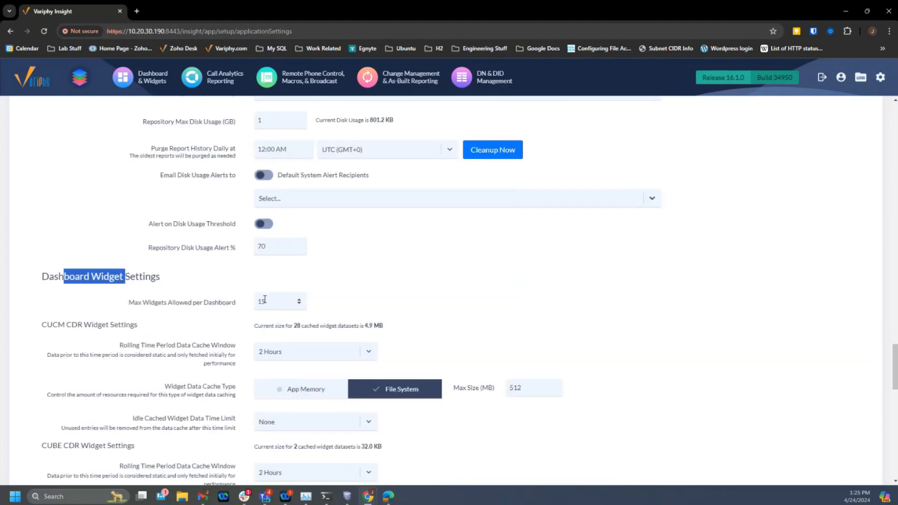
{"action": "left_click", "coordinate": [268, 303]}
{"action": "left_click_drag", "start_coordinate": [268, 303], "coordinate": [219, 304]}
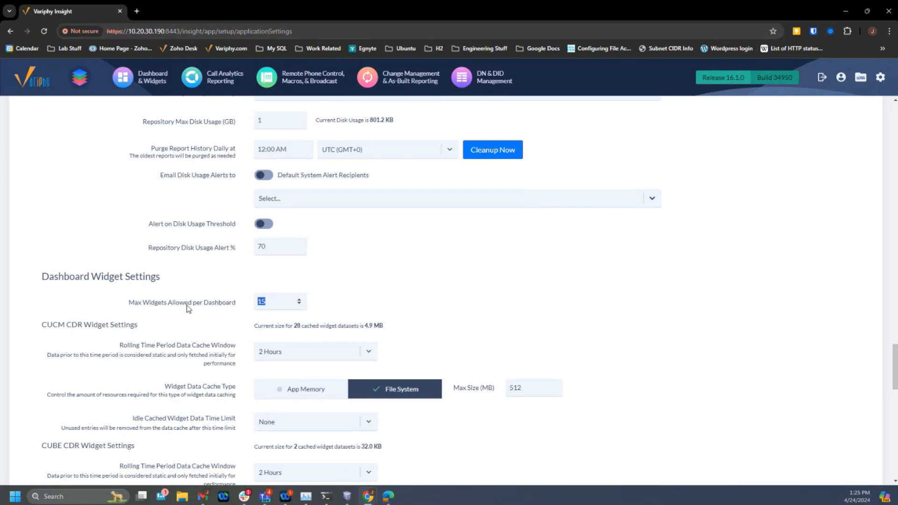
{"action": "scroll", "coordinate": [278, 303], "scroll_direction": "down", "scroll_amount": 1}
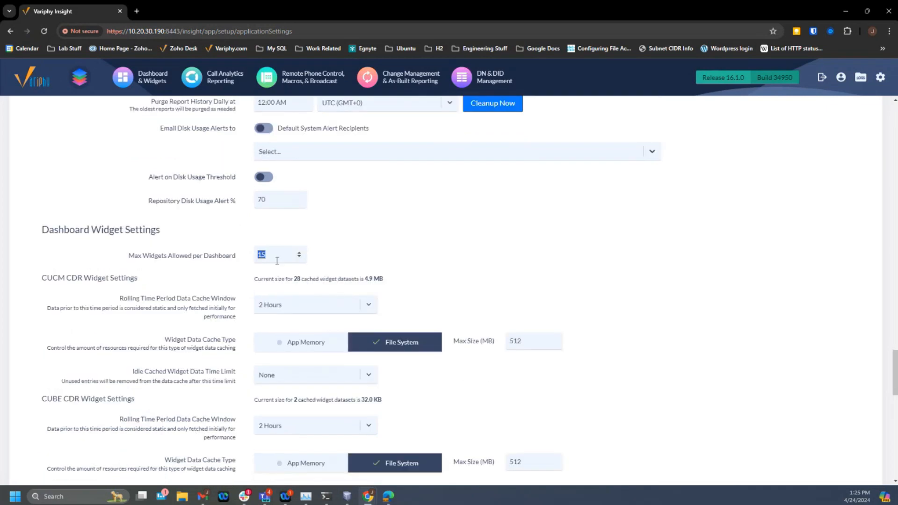
{"action": "left_click", "coordinate": [272, 255]}
Step: Review the data cache window, cache type and idle time limit settings for the CUCM CDR, CUBE CDR and MS Teams widgets
{"action": "scroll", "coordinate": [202, 275], "scroll_direction": "down", "scroll_amount": 2}
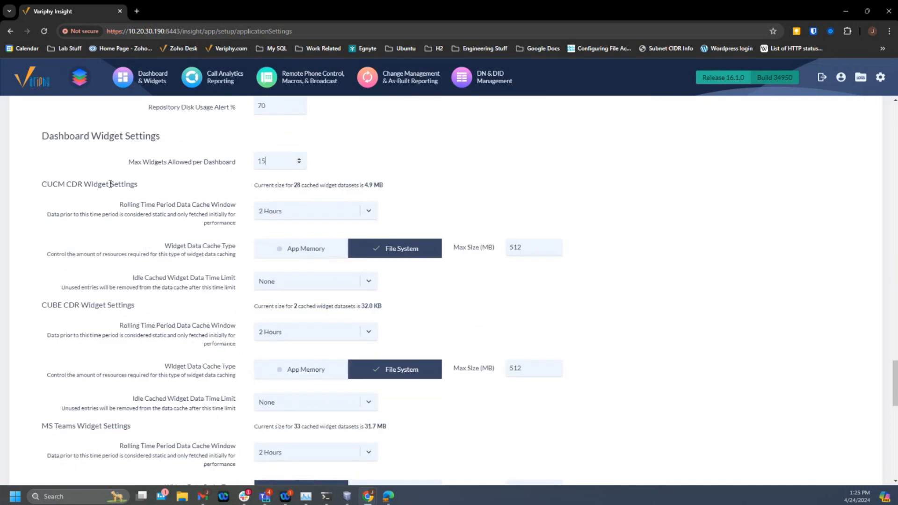
{"action": "scroll", "coordinate": [140, 244], "scroll_direction": "down", "scroll_amount": 1}
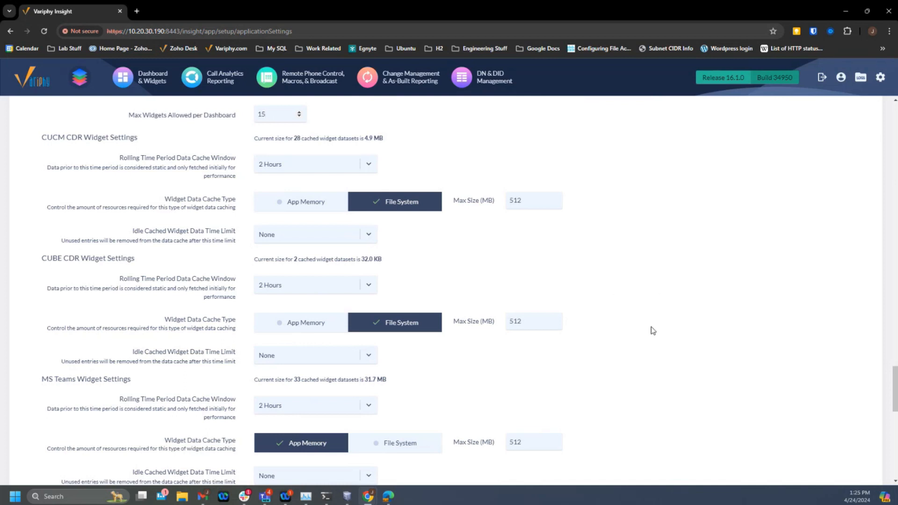
{"action": "scroll", "coordinate": [728, 361], "scroll_direction": "down", "scroll_amount": 3}
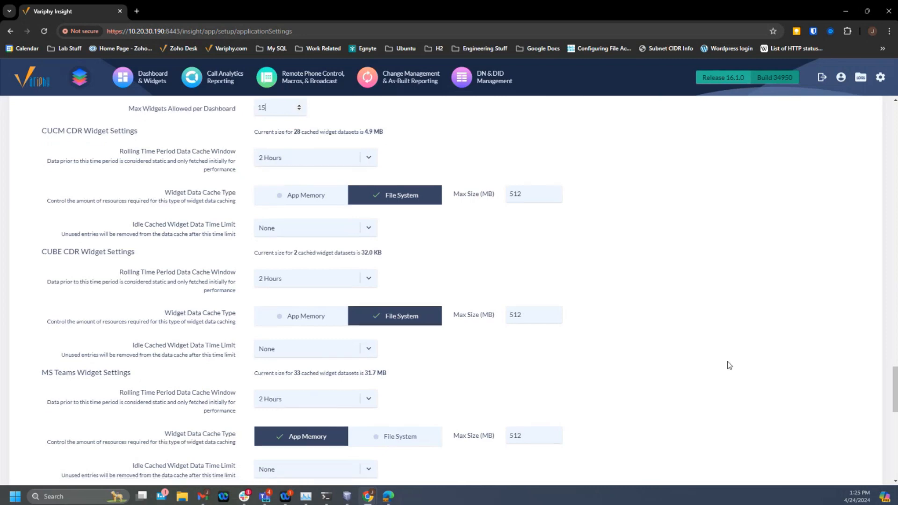
Step: Leave the application settings unchanged and return to the MS Teams Webinar dashboard
{"action": "scroll", "coordinate": [722, 362], "scroll_direction": "up", "scroll_amount": 15}
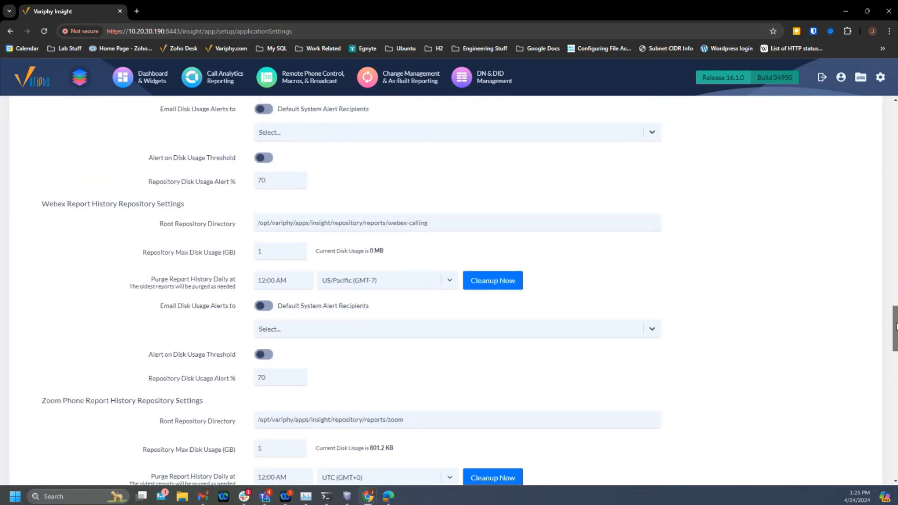
{"action": "left_click_drag", "start_coordinate": [891, 331], "coordinate": [891, 129]}
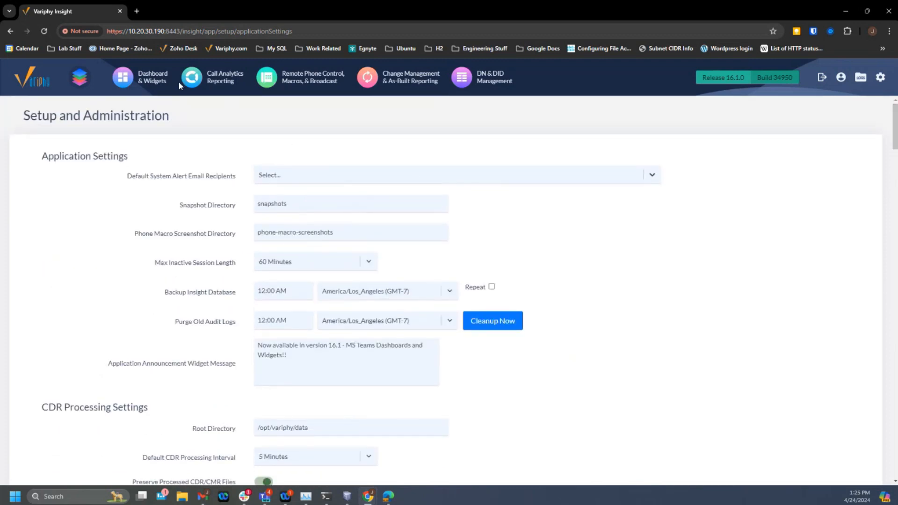
{"action": "left_click", "coordinate": [154, 81]}
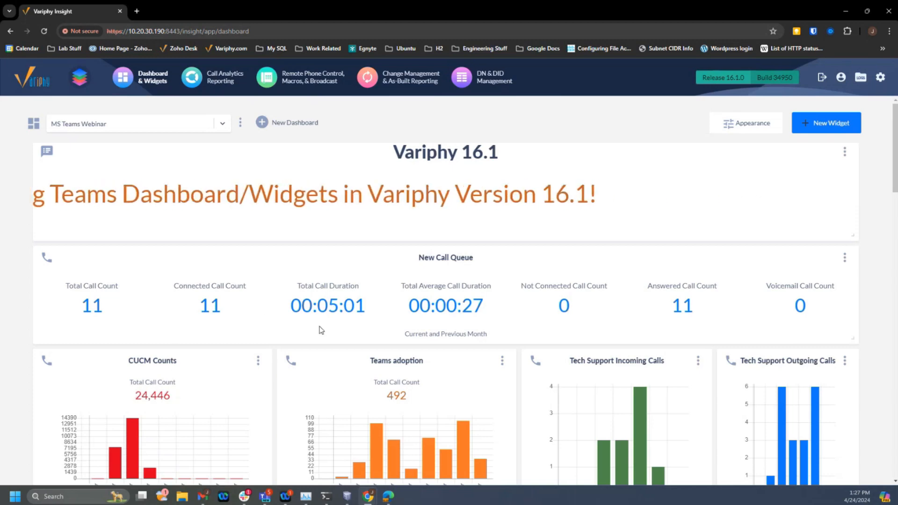
Step: Look over the MS Teams Webinar dashboard's widgets, from the announcement and call queue down to Top 5 Departments and Utilization
{"action": "scroll", "coordinate": [284, 332], "scroll_direction": "down", "scroll_amount": 4}
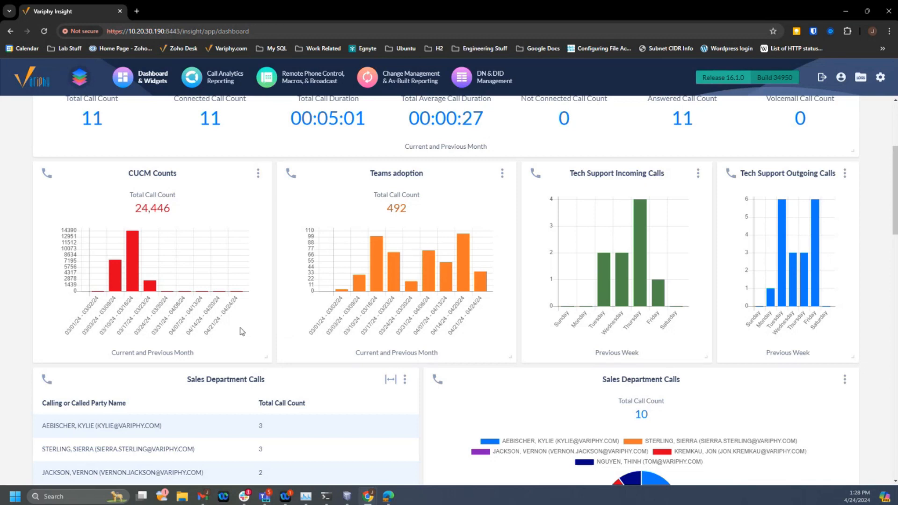
{"action": "scroll", "coordinate": [296, 340], "scroll_direction": "down", "scroll_amount": 3}
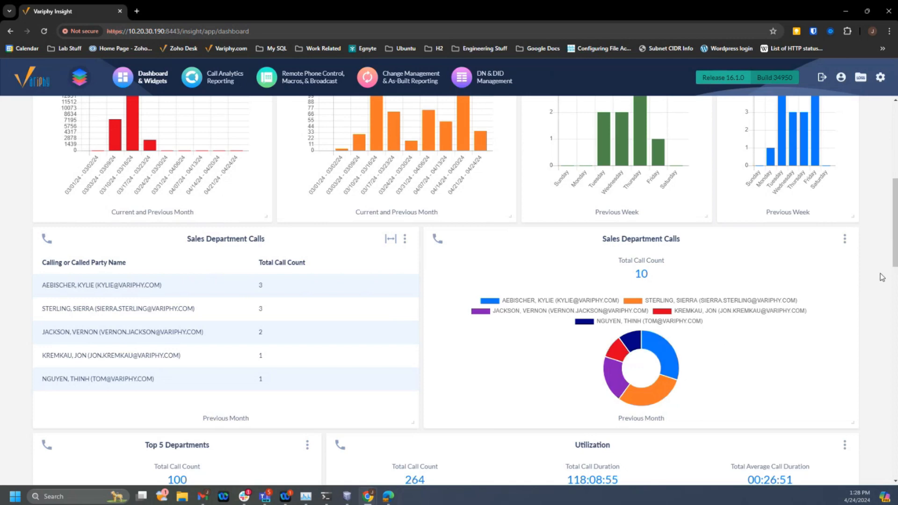
{"action": "scroll", "coordinate": [882, 277], "scroll_direction": "down", "scroll_amount": 3}
{"action": "scroll", "coordinate": [879, 278], "scroll_direction": "up", "scroll_amount": 5}
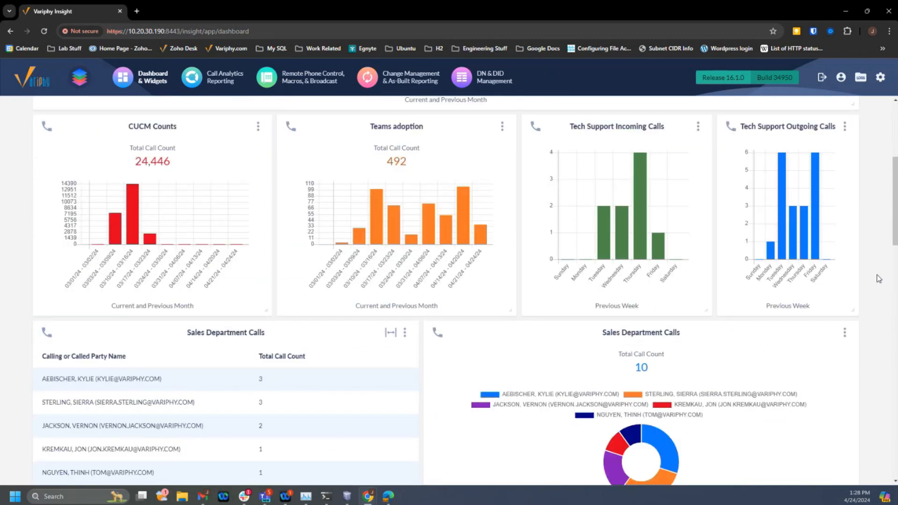
{"action": "scroll", "coordinate": [879, 279], "scroll_direction": "up", "scroll_amount": 5}
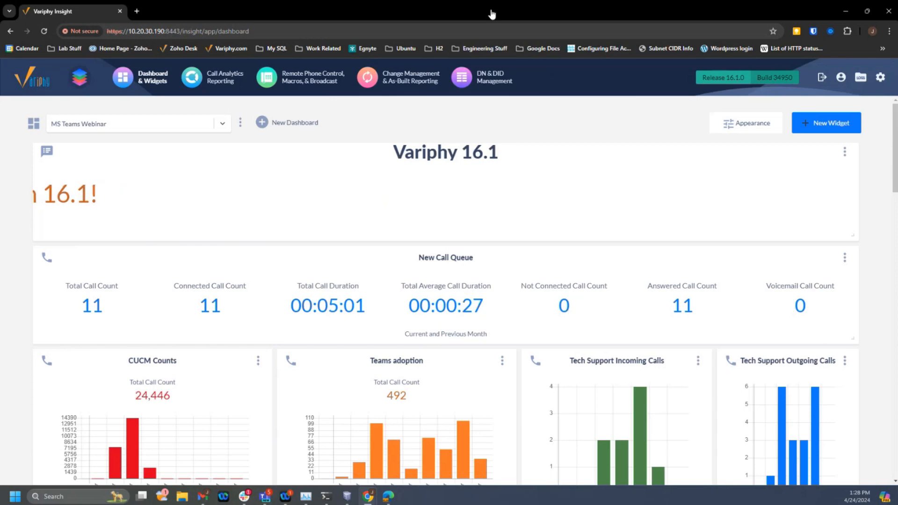
{"action": "scroll", "coordinate": [881, 278], "scroll_direction": "down", "scroll_amount": 7}
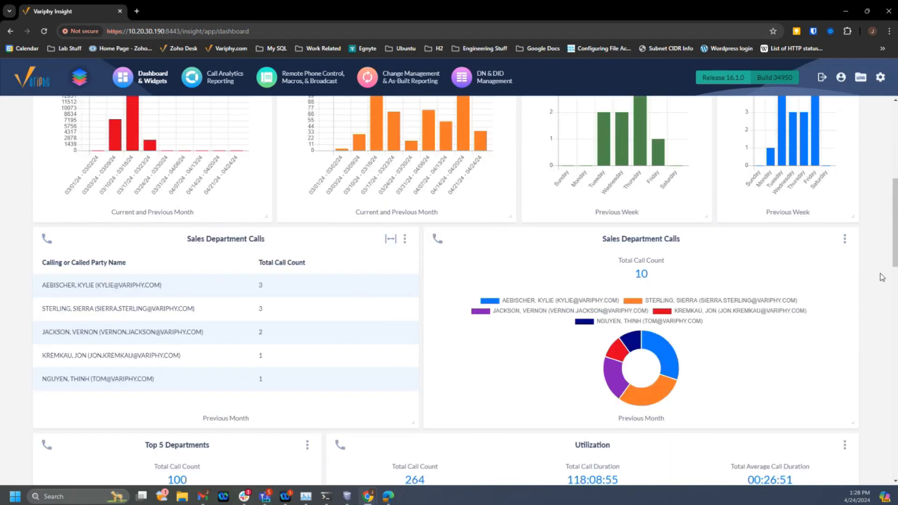
{"action": "scroll", "coordinate": [881, 279], "scroll_direction": "down", "scroll_amount": 3}
{"action": "scroll", "coordinate": [879, 279], "scroll_direction": "up", "scroll_amount": 2}
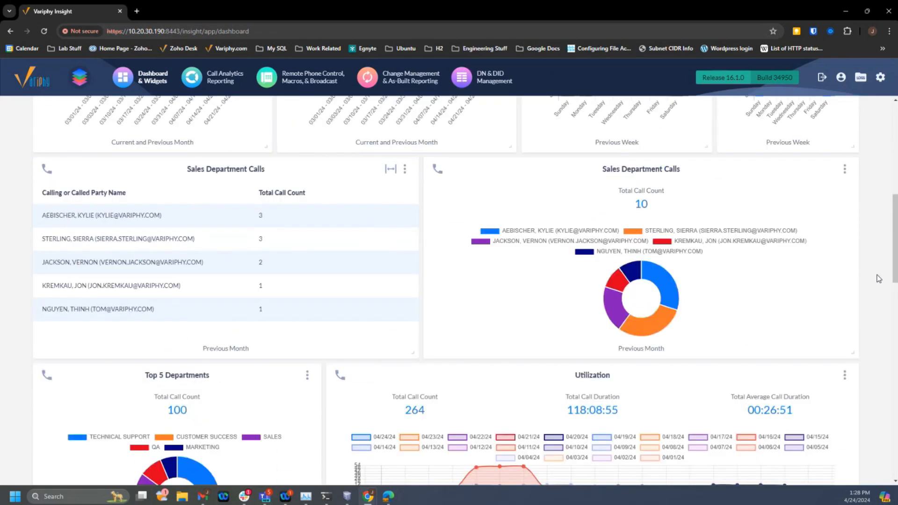
{"action": "scroll", "coordinate": [879, 279], "scroll_direction": "up", "scroll_amount": 9}
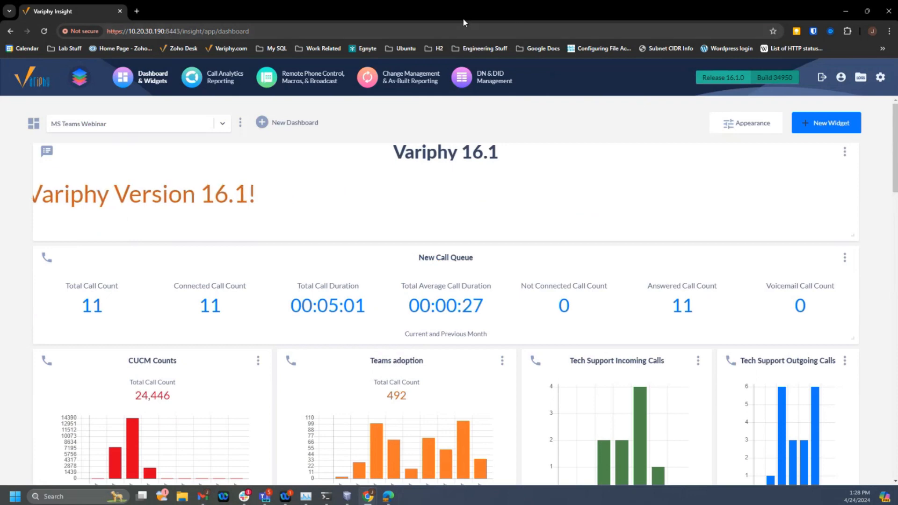